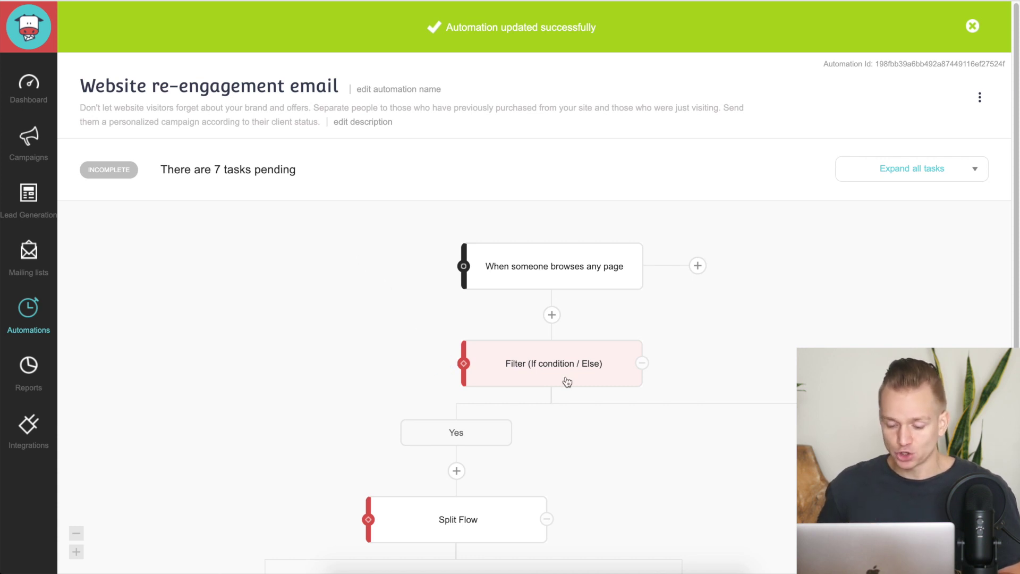
Open the condition settings of Moosend's Filter (If condition / Else) step
mouse_move(571, 376)
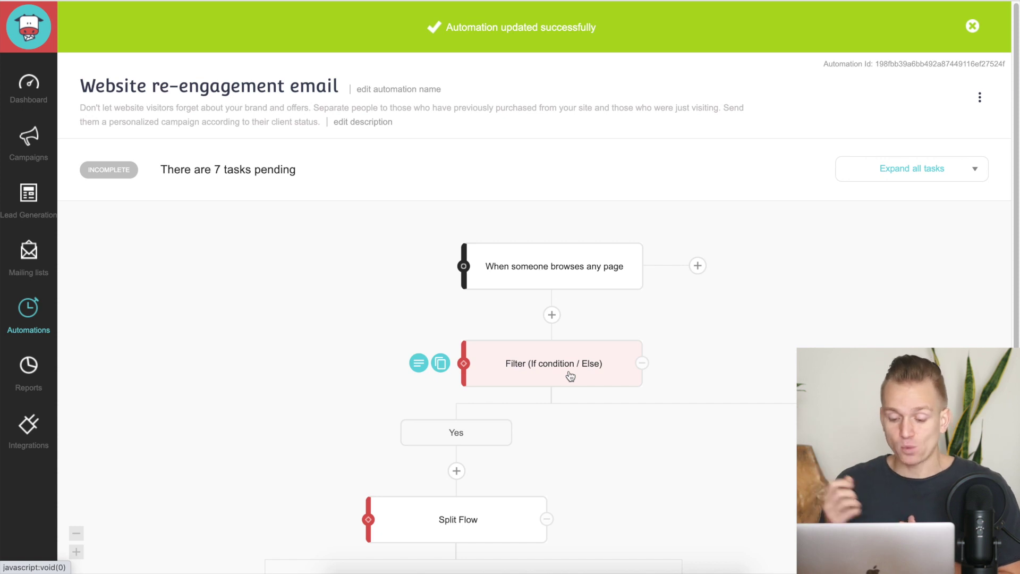
click(570, 375)
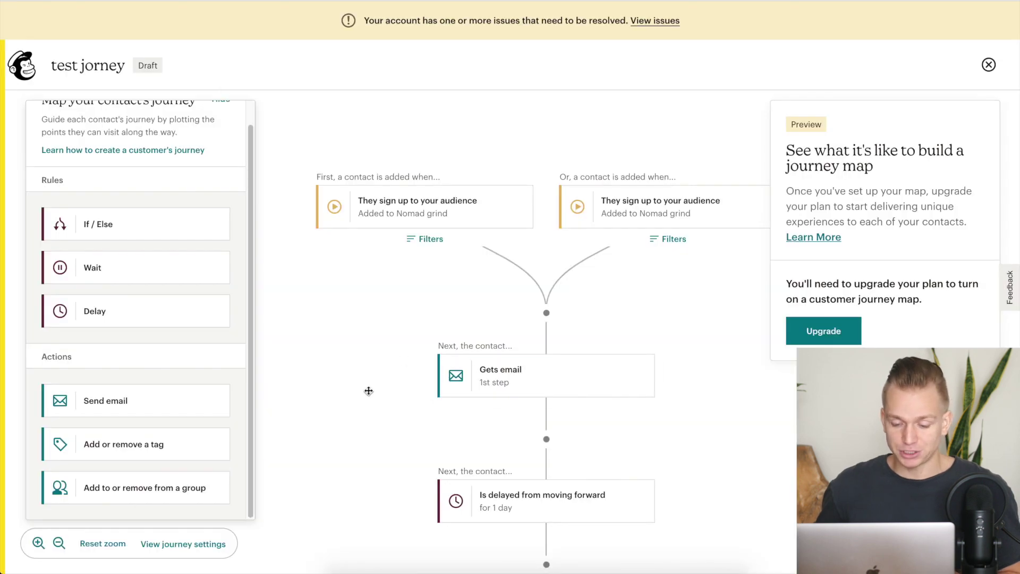
drag(366, 389, 301, 315)
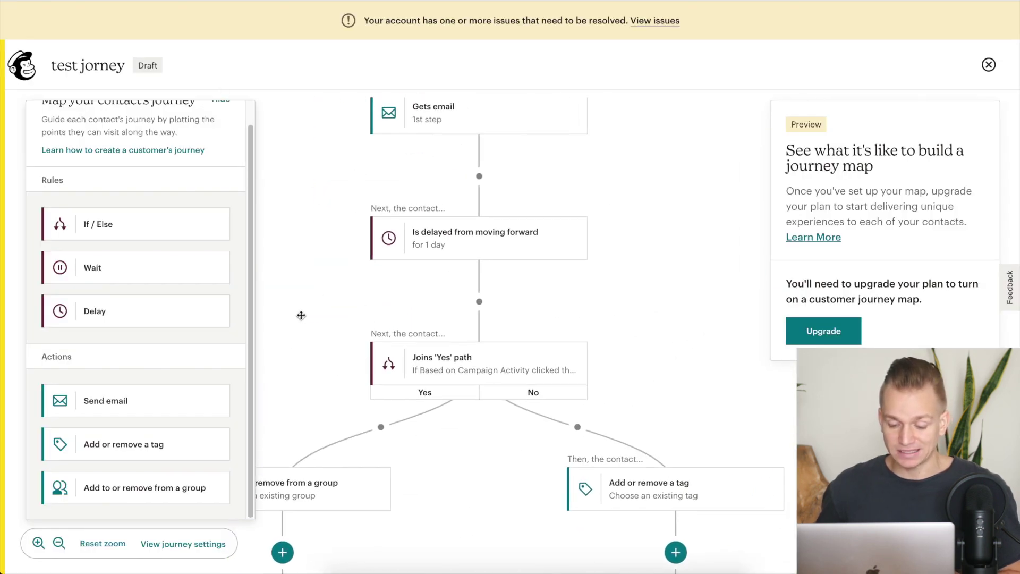
Inspect Mailchimp's Yes-path condition (Campaign Activity clicked 1st step), then return to Moosend
click(464, 366)
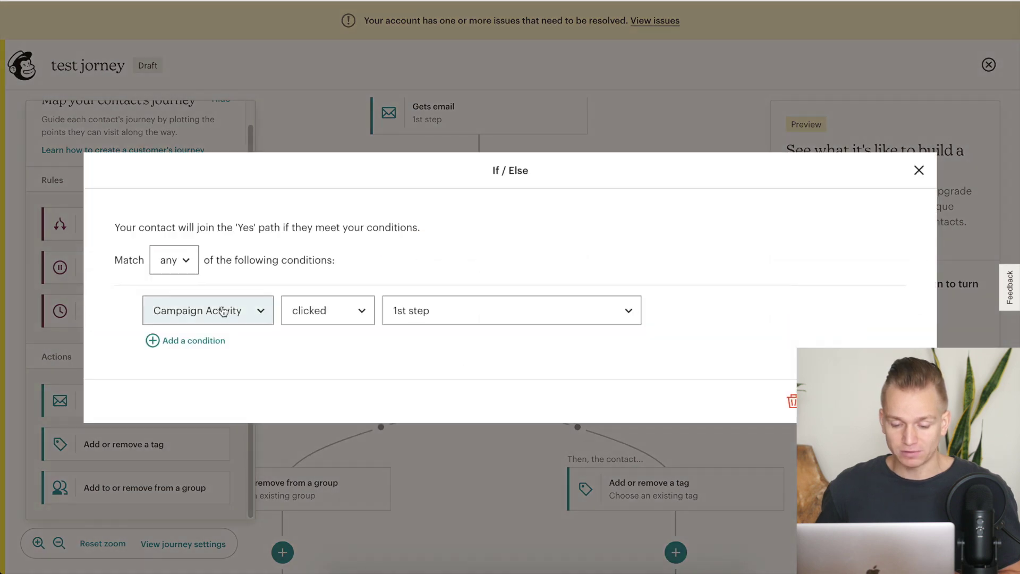
click(349, 317)
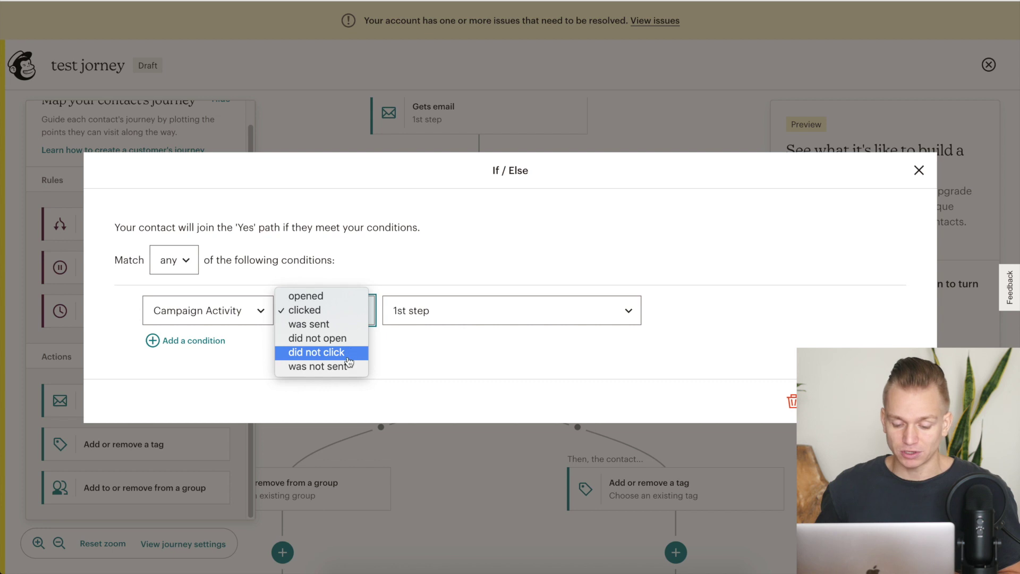
click(395, 319)
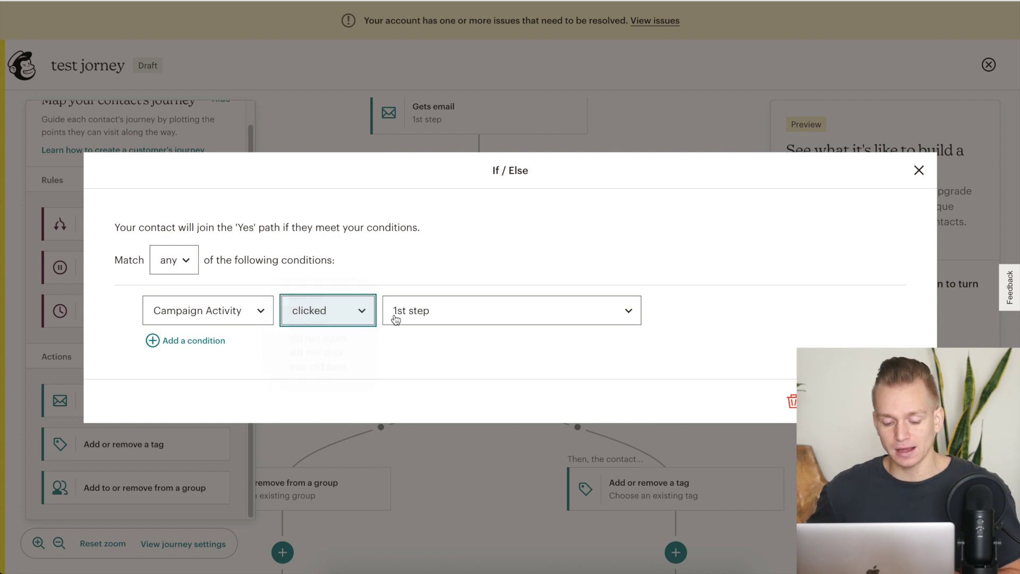
click(395, 318)
click(348, 280)
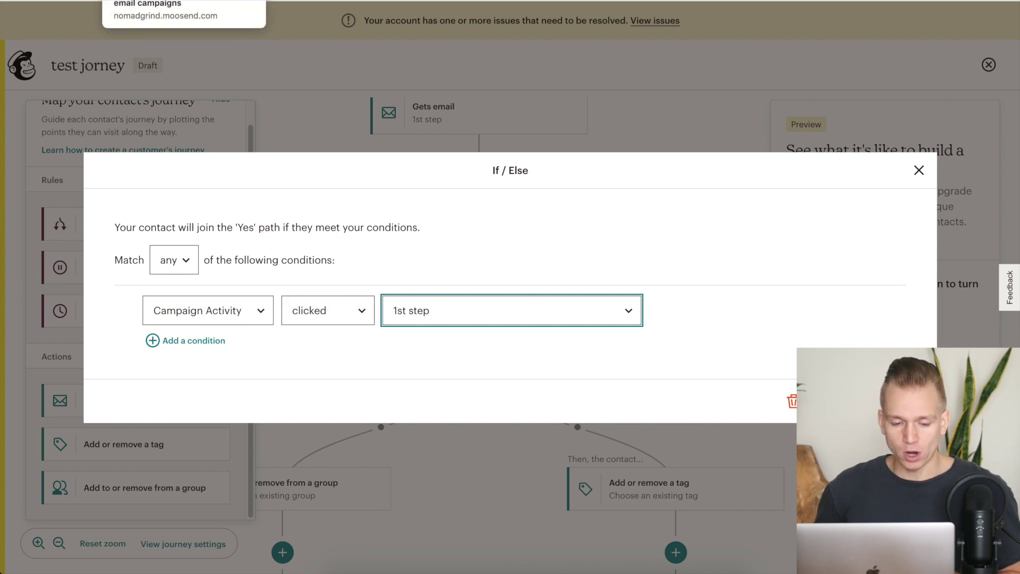
click(159, 1)
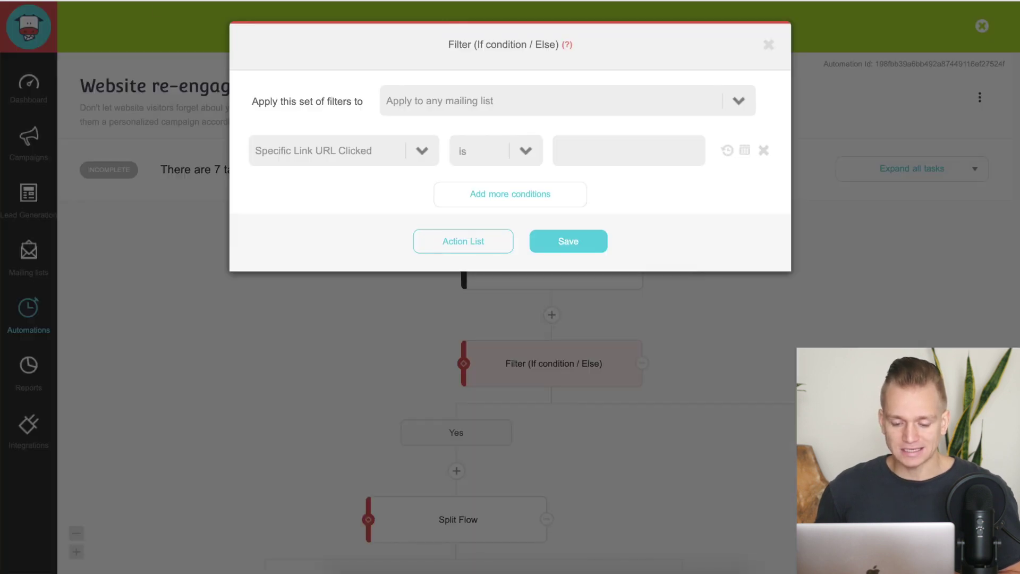
Expand the Specific Link URL Clicked dropdown and scroll its list of condition types
click(423, 151)
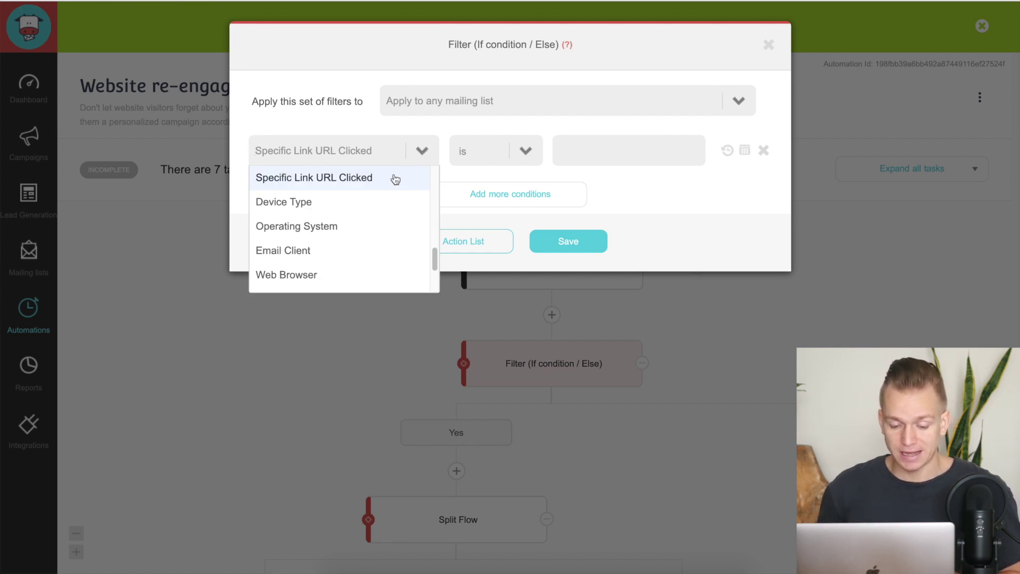
scroll(375, 209, up, 1)
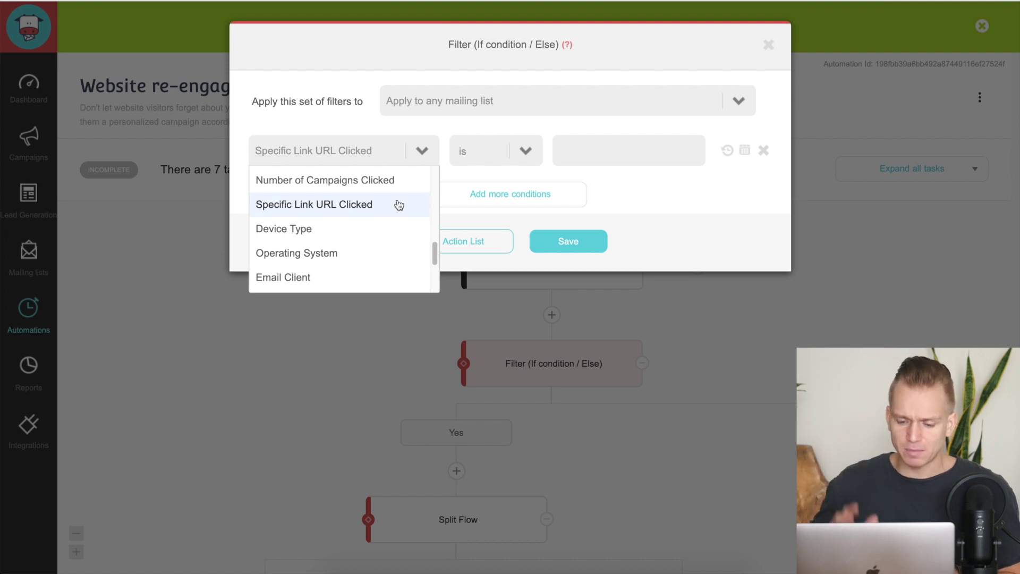
scroll(399, 205, up, 3)
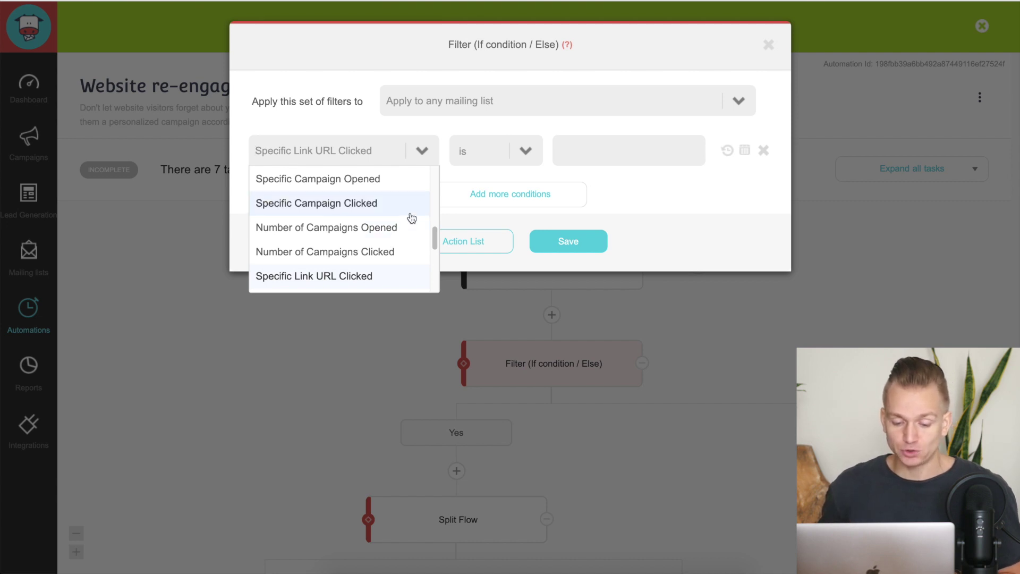
Browse the Filter condition options, keeping Specific Link URL Clicked unchanged
scroll(411, 217, up, 5)
scroll(411, 218, up, 5)
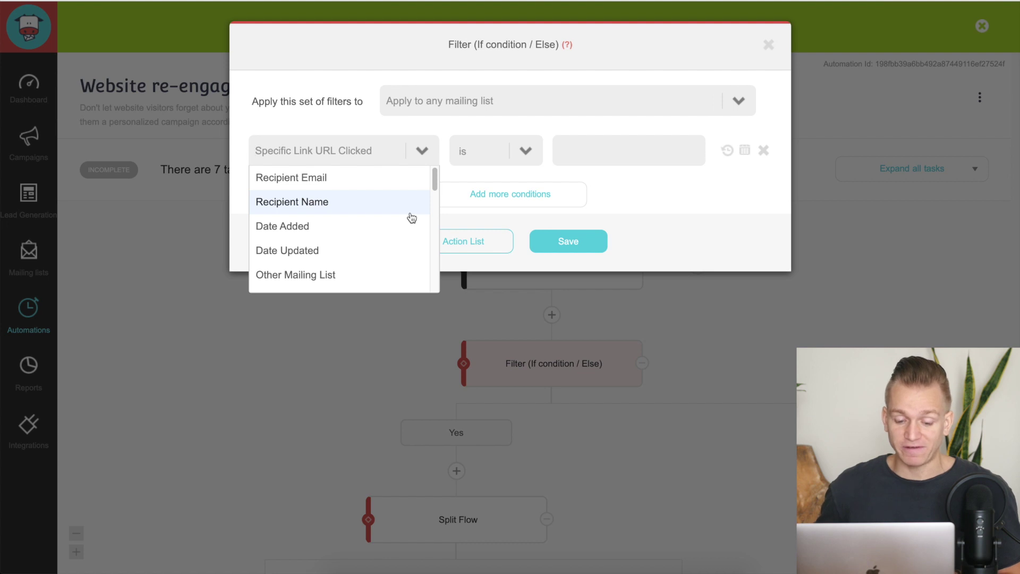
scroll(412, 218, down, 4)
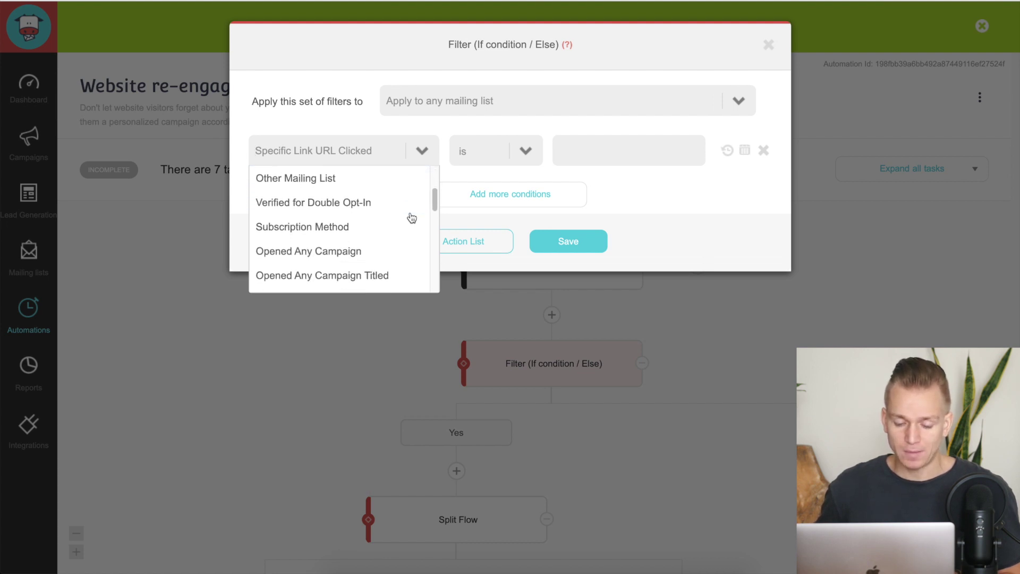
scroll(411, 218, up, 4)
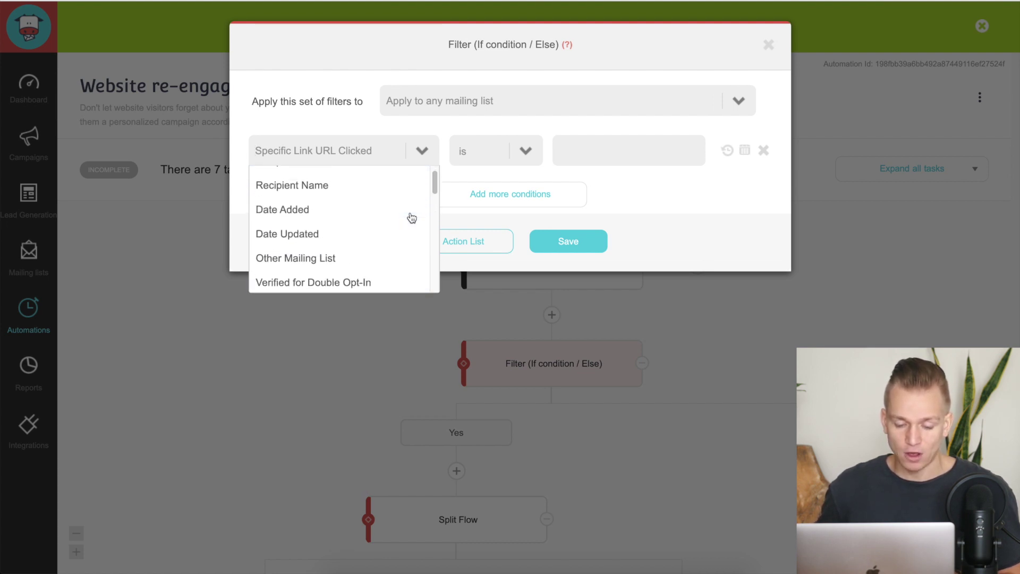
scroll(412, 218, down, 4)
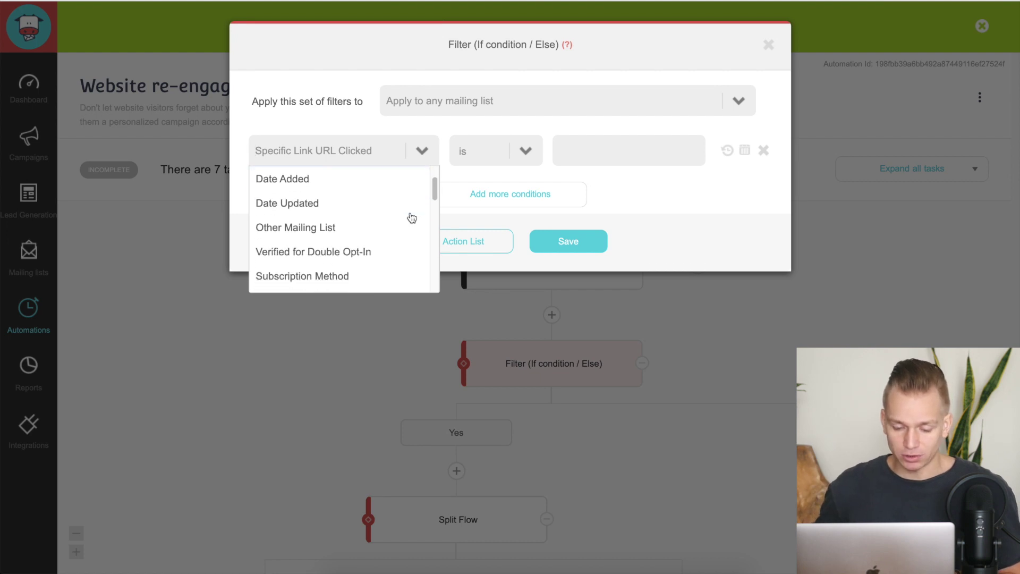
scroll(412, 218, down, 3)
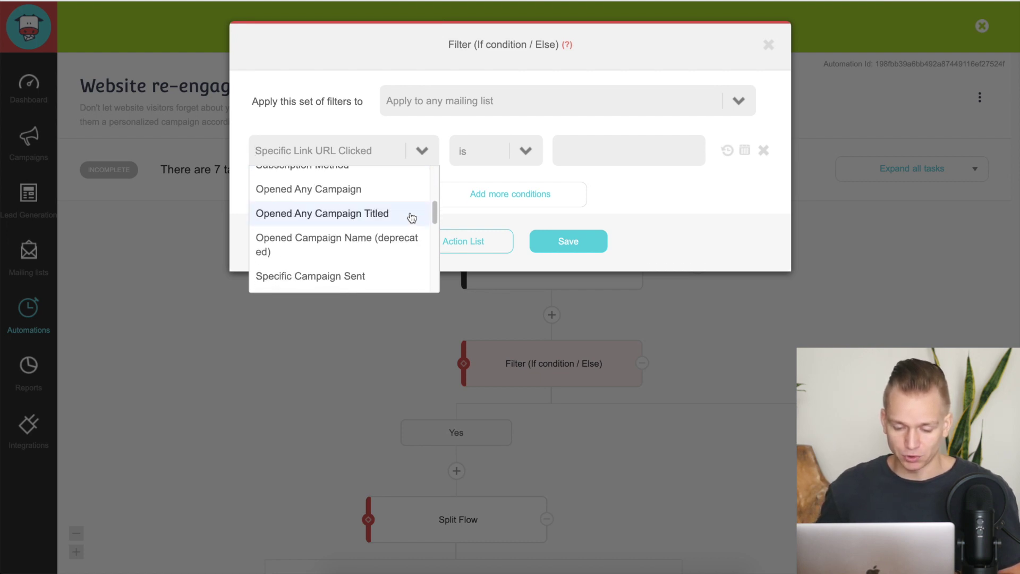
scroll(411, 218, down, 1)
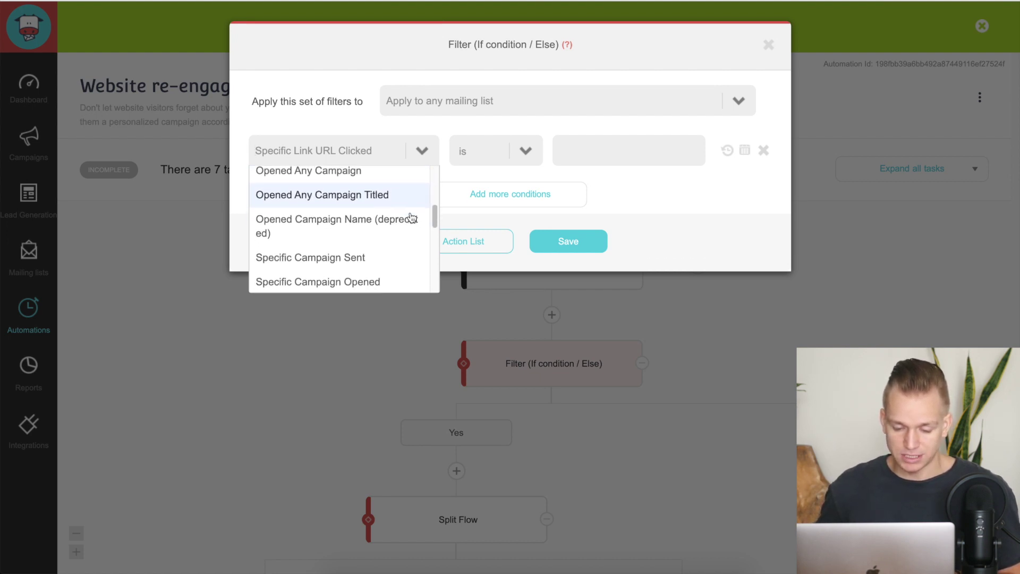
scroll(412, 218, down, 1)
scroll(412, 218, down, 2)
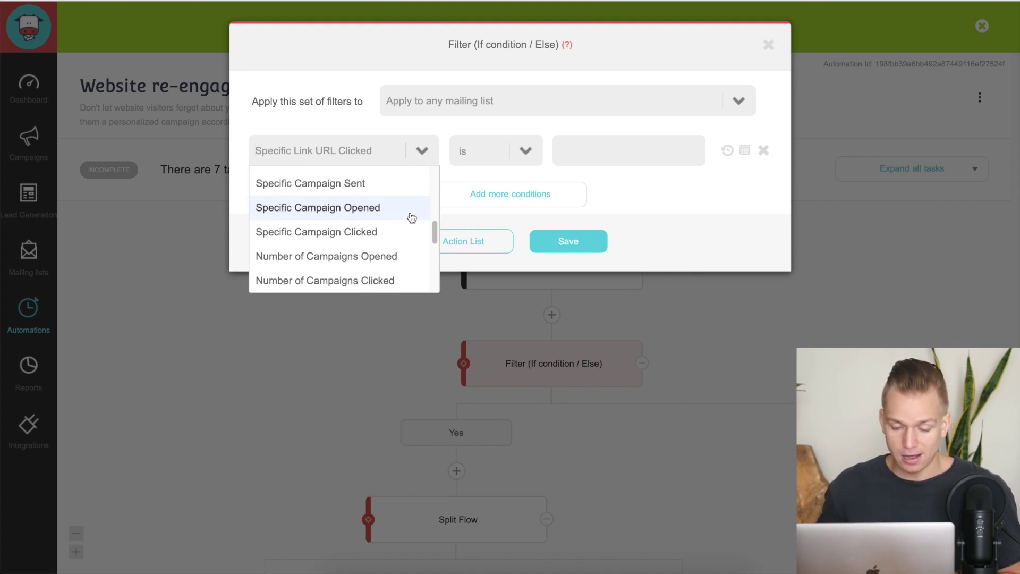
scroll(411, 218, down, 1)
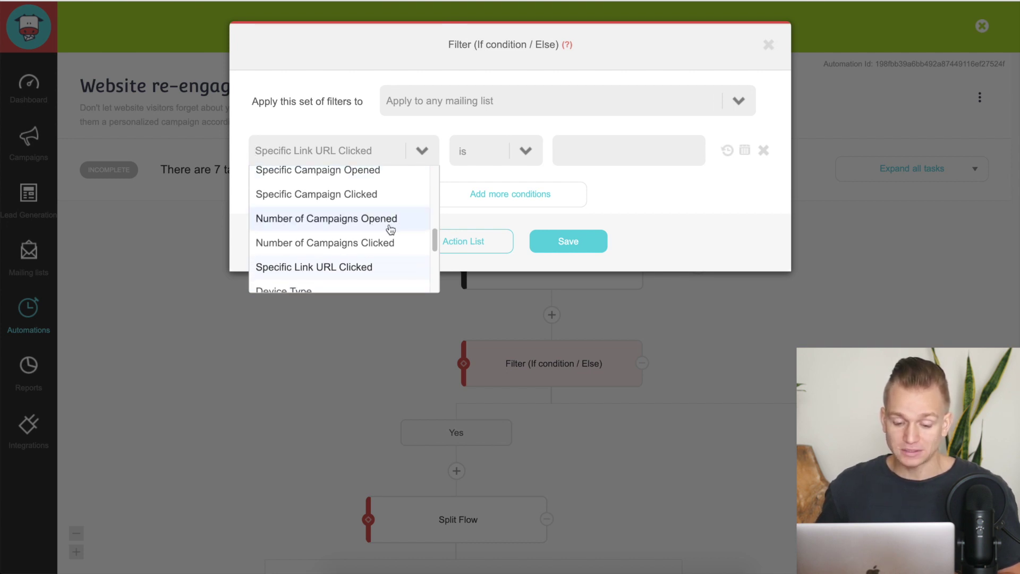
scroll(371, 228, up, 1)
scroll(368, 230, down, 2)
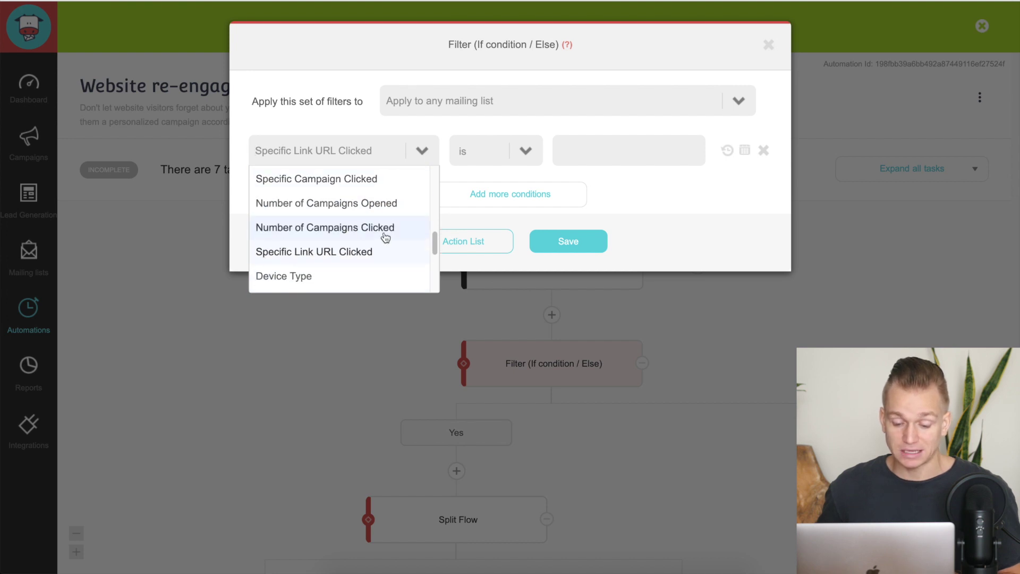
scroll(397, 235, down, 1)
scroll(398, 234, down, 5)
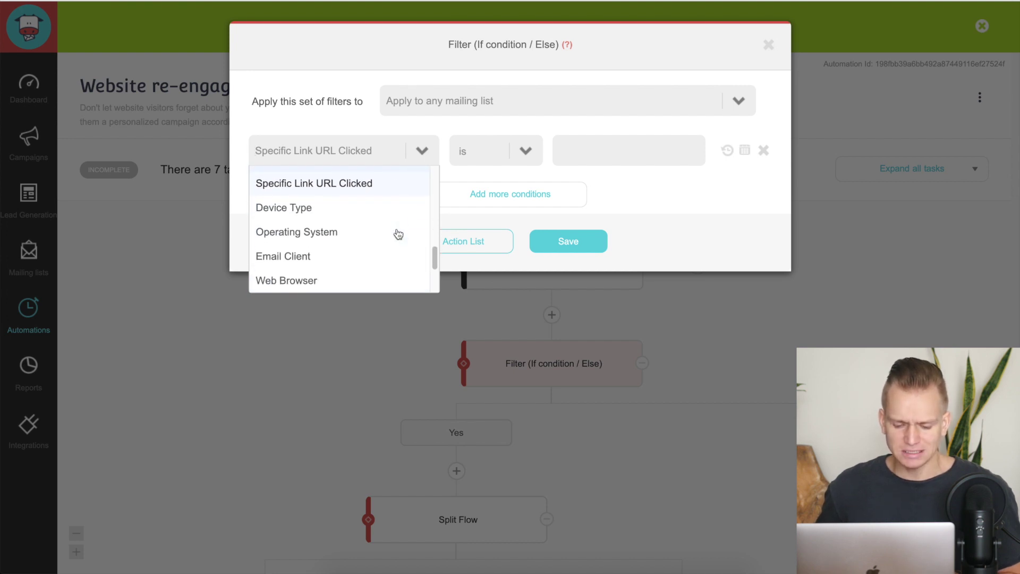
scroll(398, 233, down, 1)
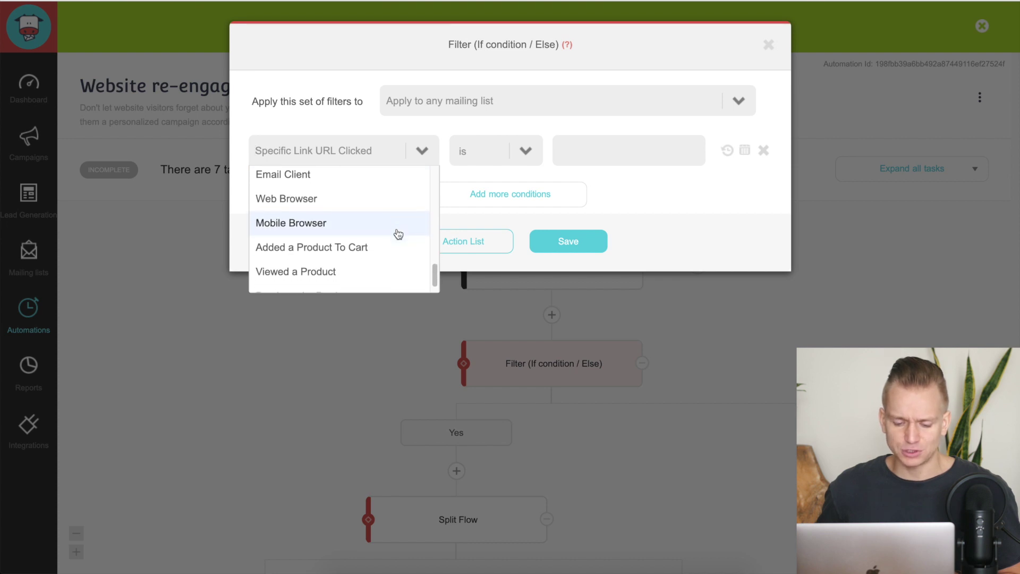
scroll(398, 233, down, 1)
scroll(397, 233, up, 7)
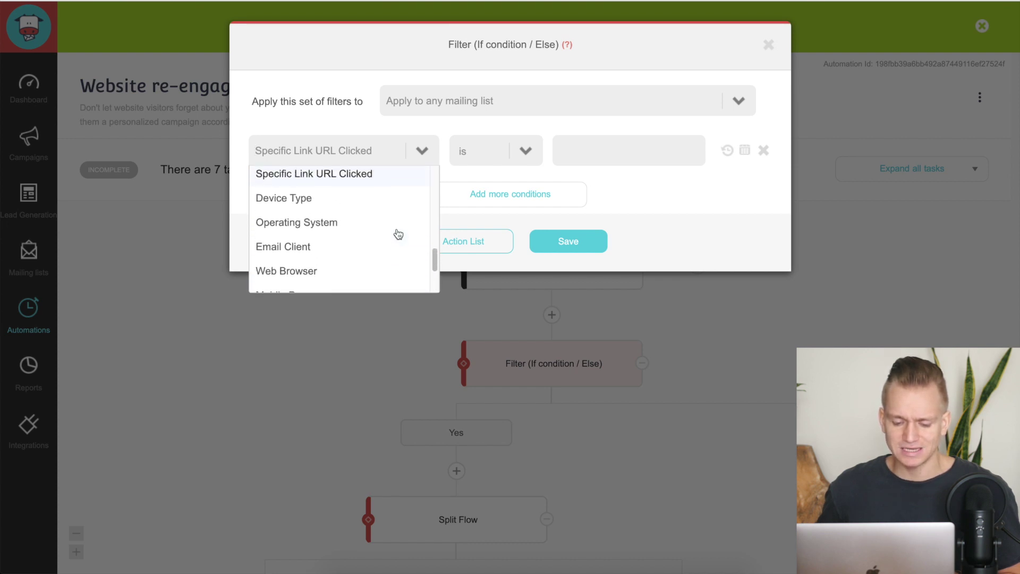
scroll(398, 234, up, 4)
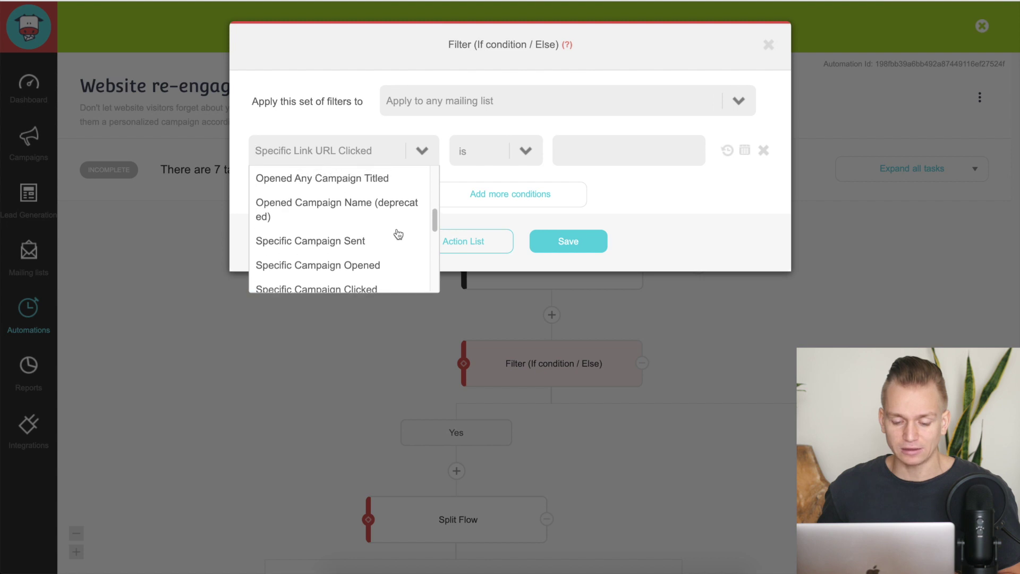
scroll(398, 233, up, 2)
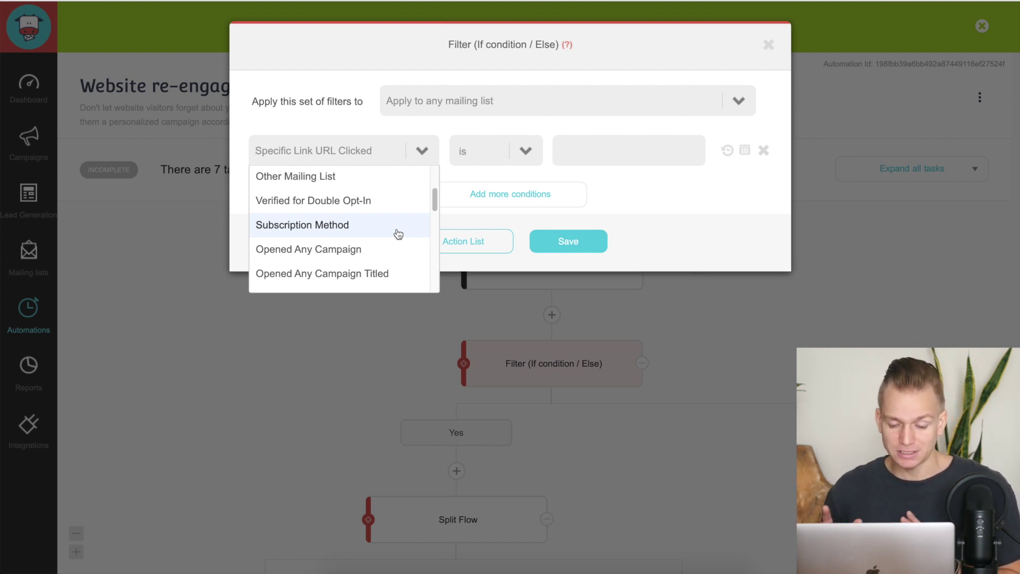
scroll(398, 233, up, 3)
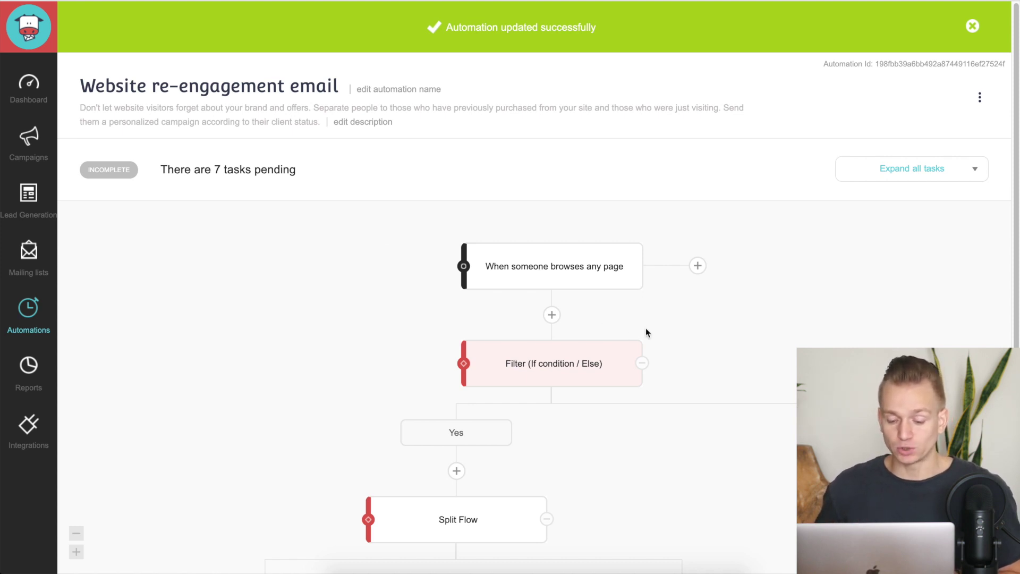
scroll(648, 318, right, 1)
scroll(559, 440, down, 2)
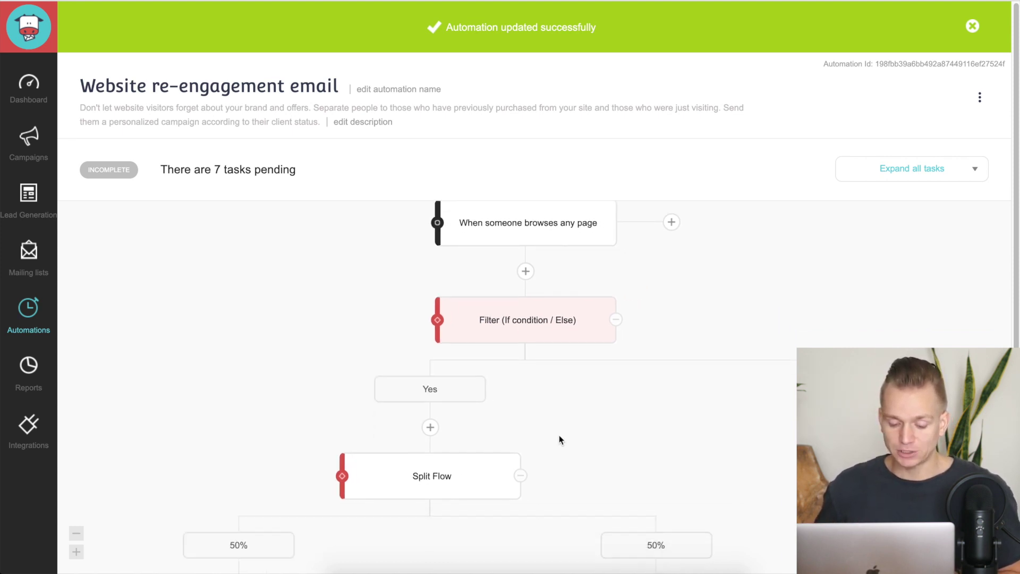
scroll(559, 440, down, 4)
mouse_move(444, 317)
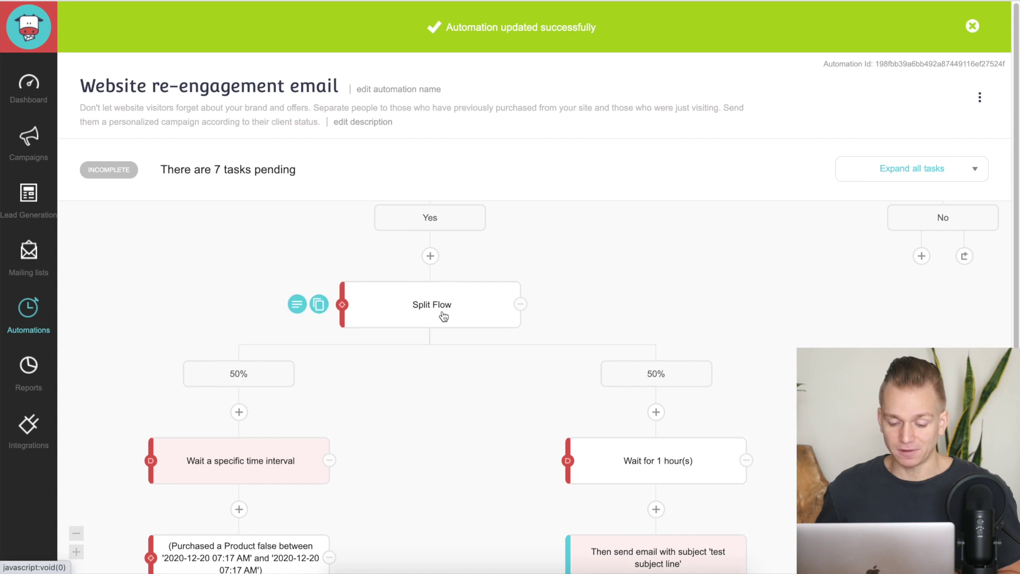
scroll(444, 317, up, 5)
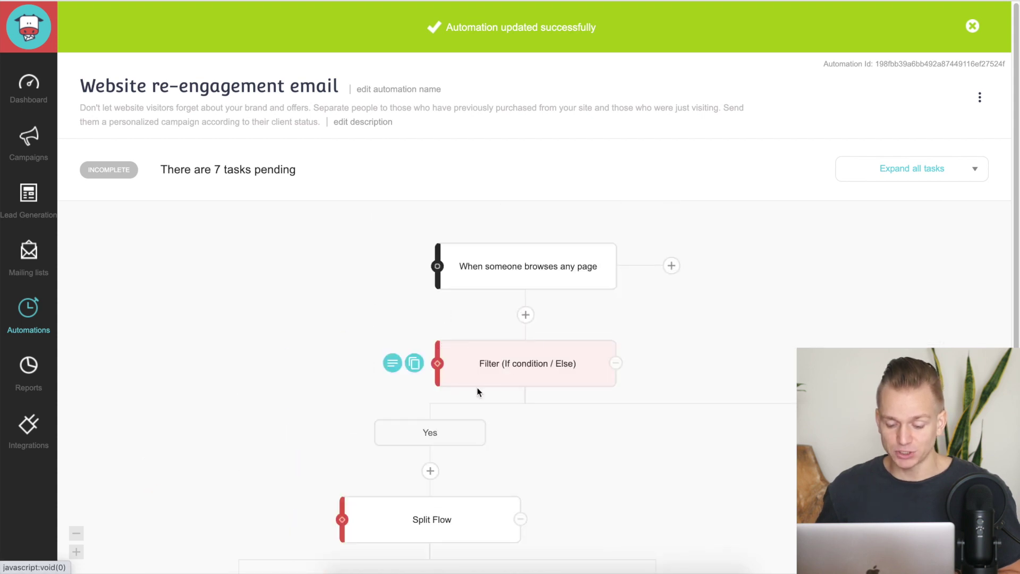
scroll(446, 448, down, 3)
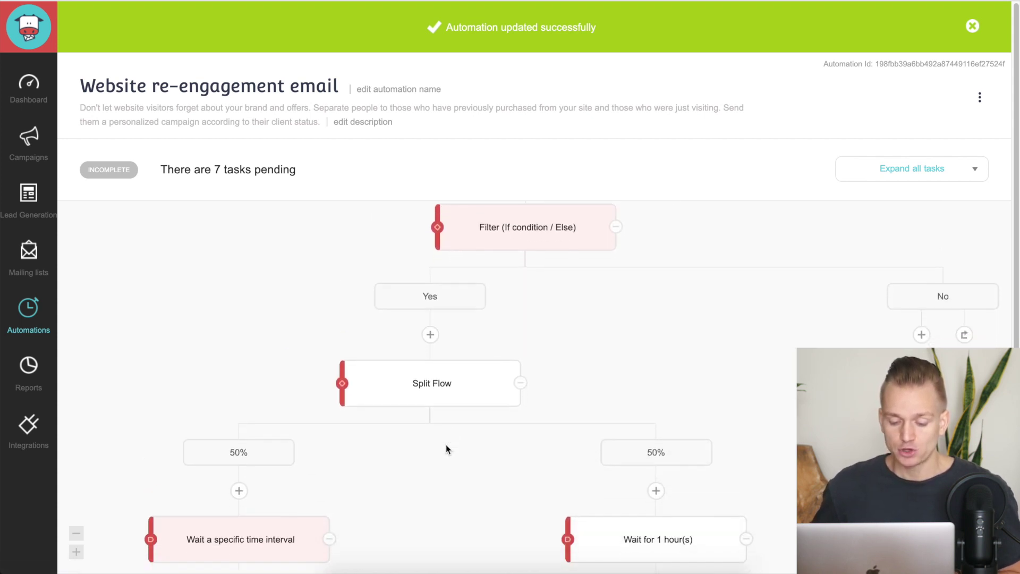
scroll(446, 449, down, 2)
scroll(446, 449, up, 1)
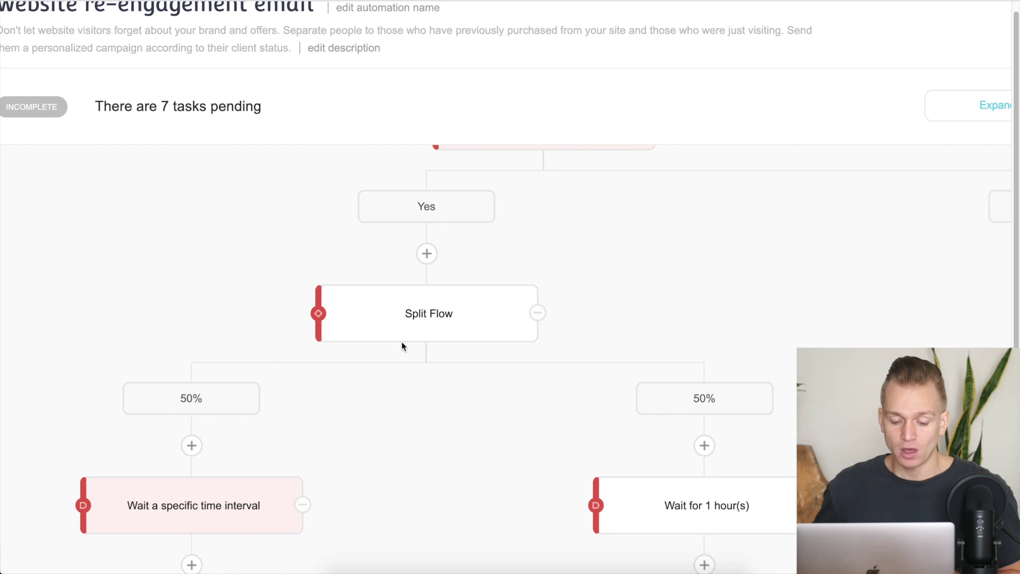
scroll(401, 345, down, 1)
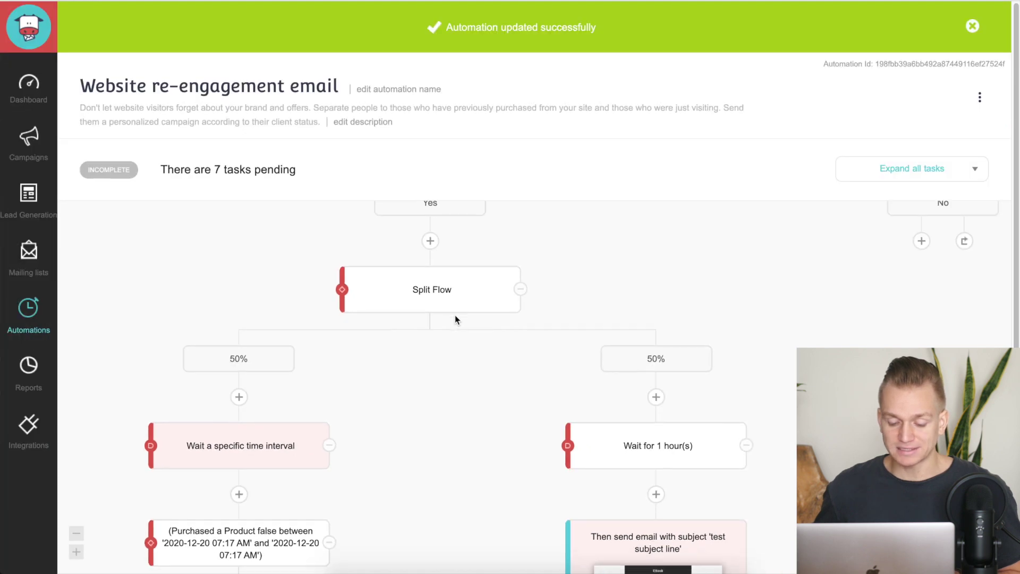
scroll(454, 315, down, 1)
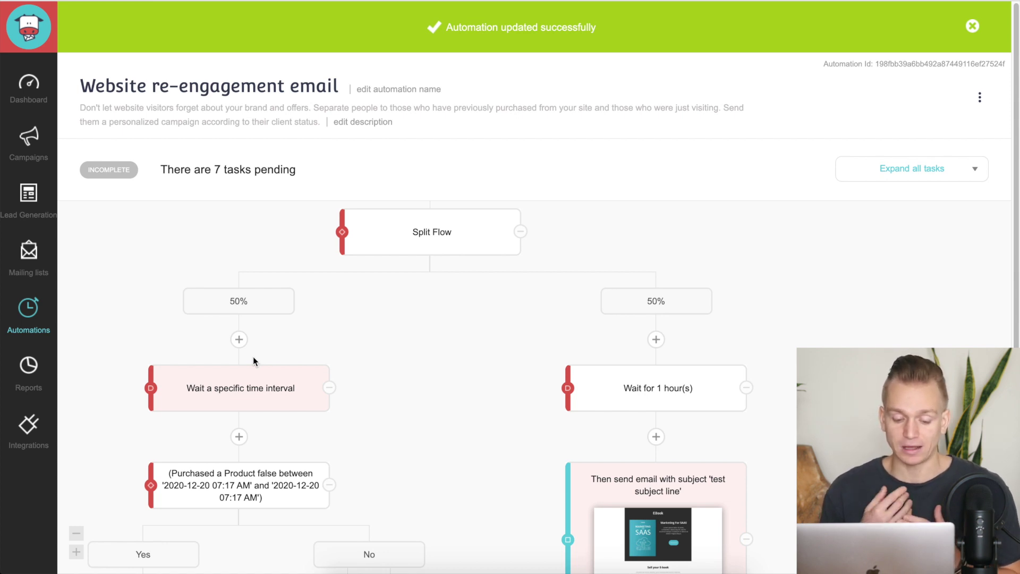
scroll(253, 357, down, 1)
scroll(252, 356, down, 1)
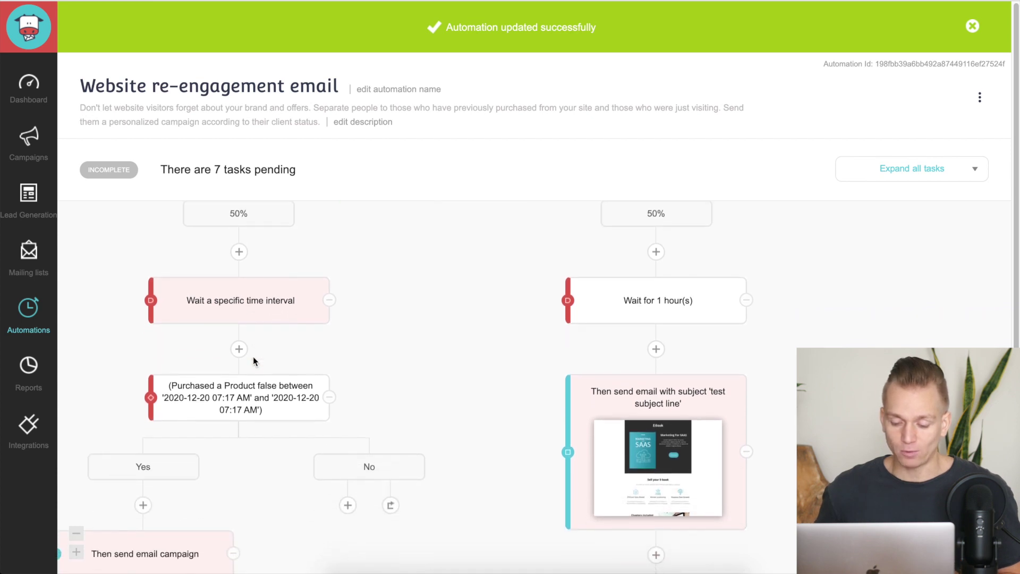
scroll(252, 357, up, 1)
scroll(402, 340, up, 1)
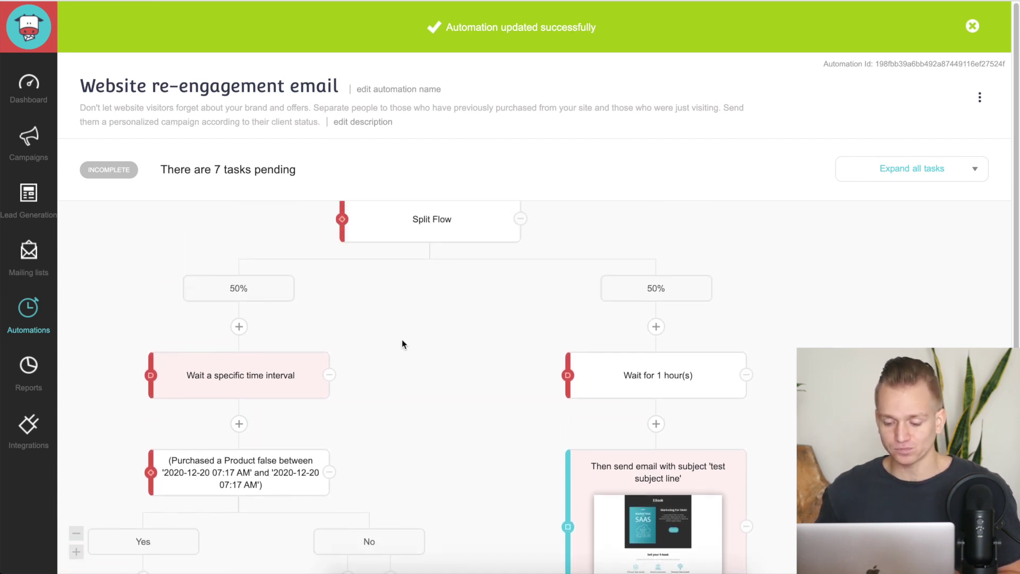
scroll(494, 299, up, 2)
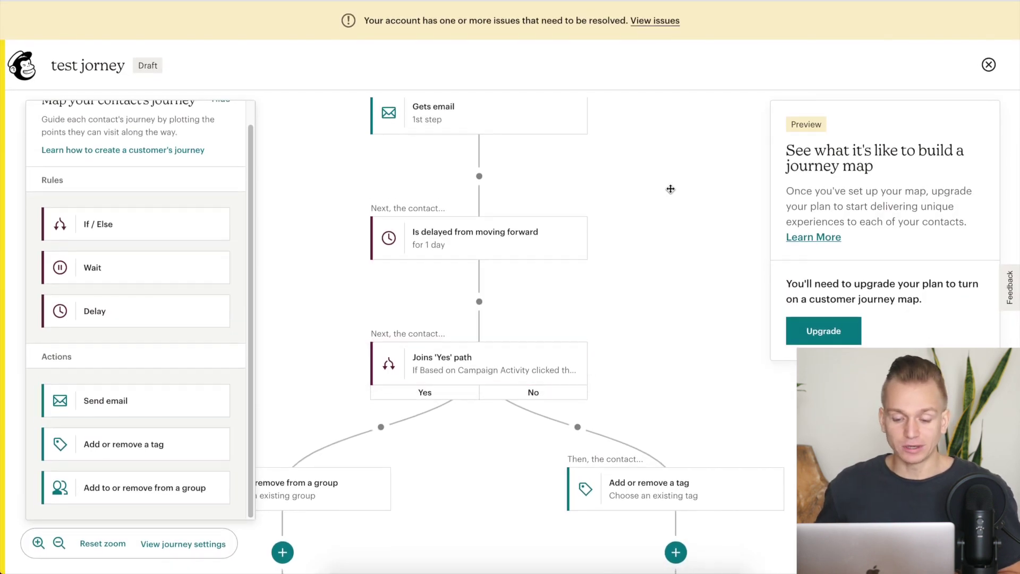
drag(670, 203, 673, 382)
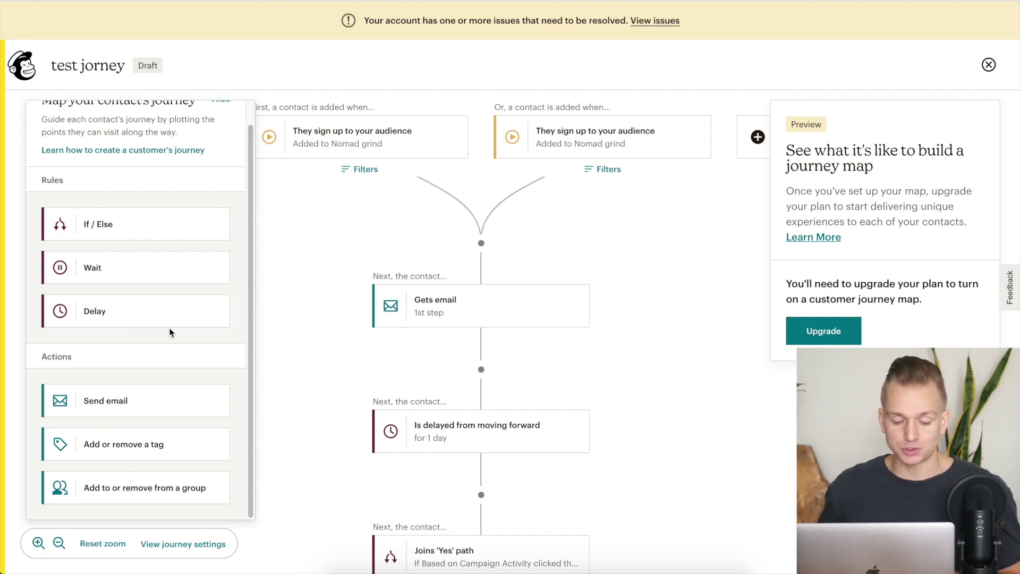
scroll(230, 294, up, 1)
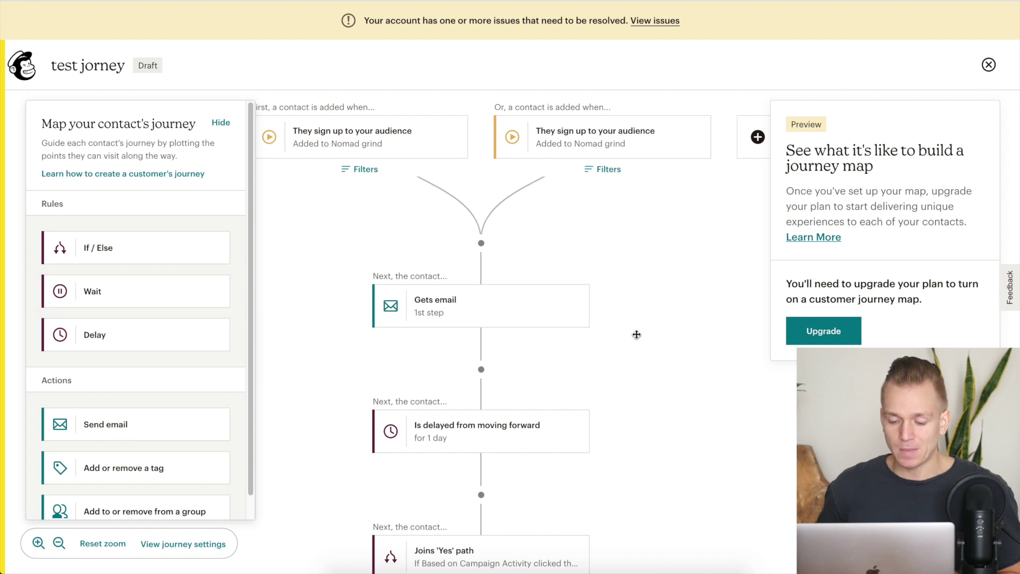
drag(636, 334, 688, 345)
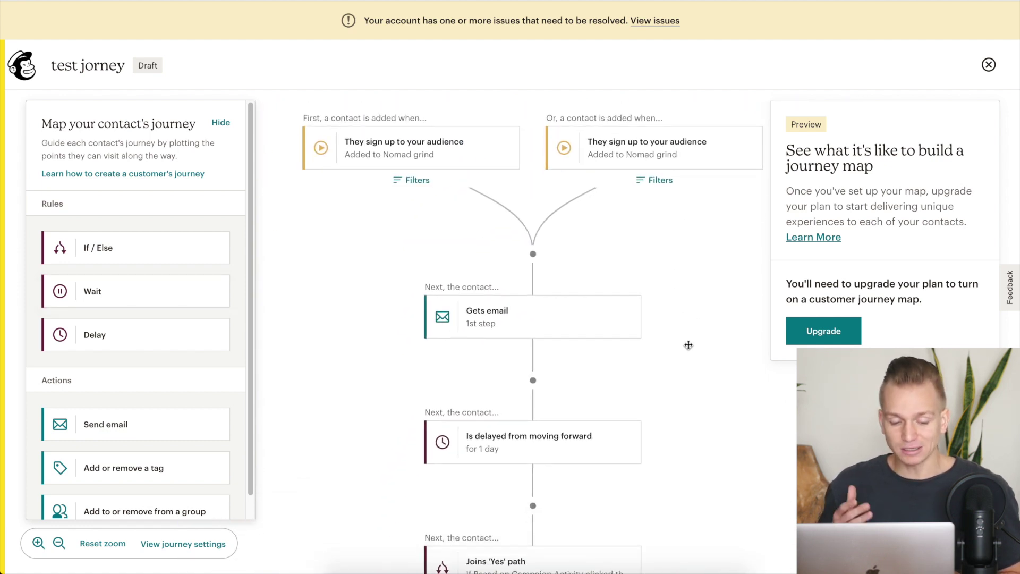
drag(681, 394, 610, 115)
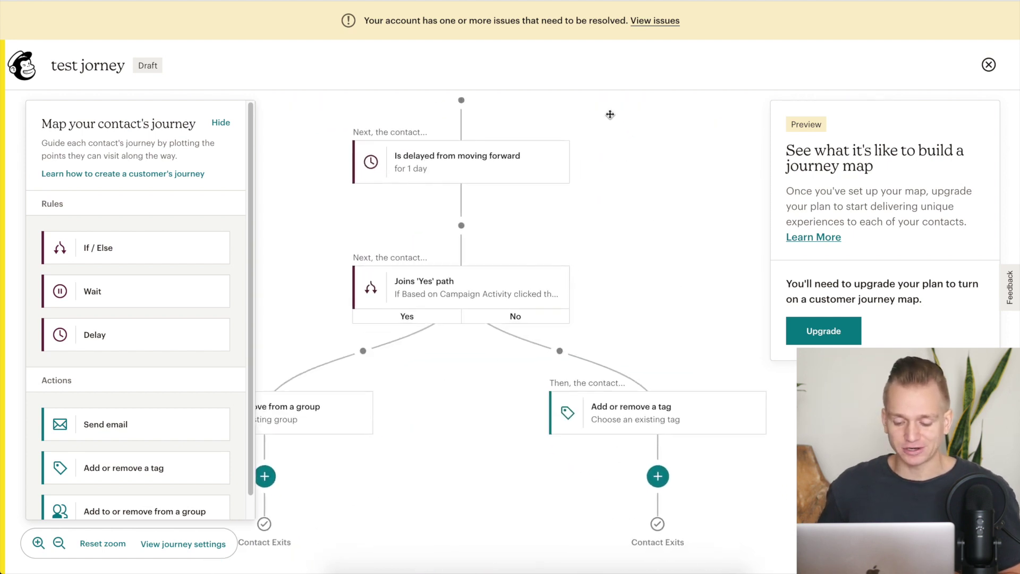
drag(639, 230, 663, 175)
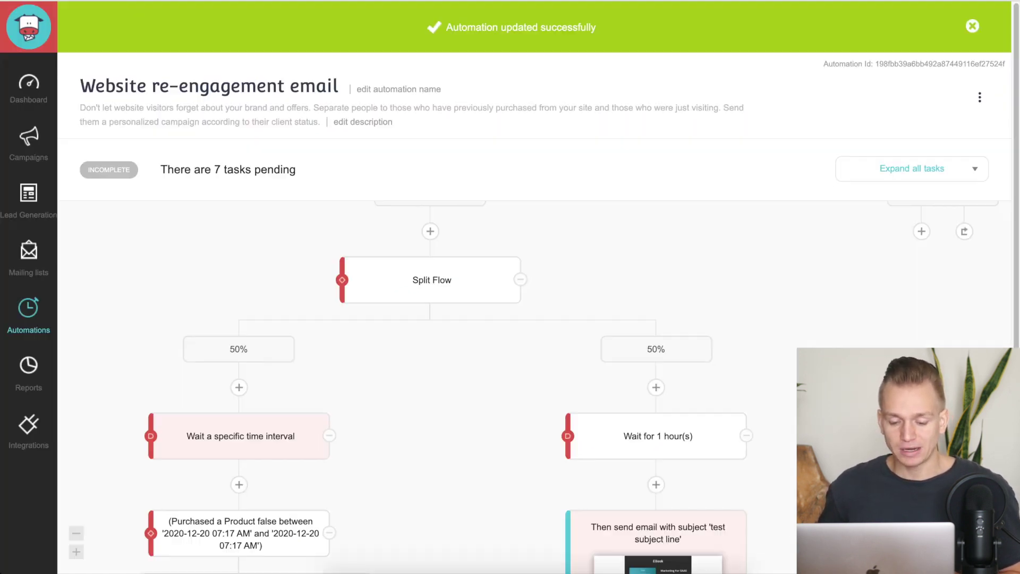
scroll(481, 247, down, 3)
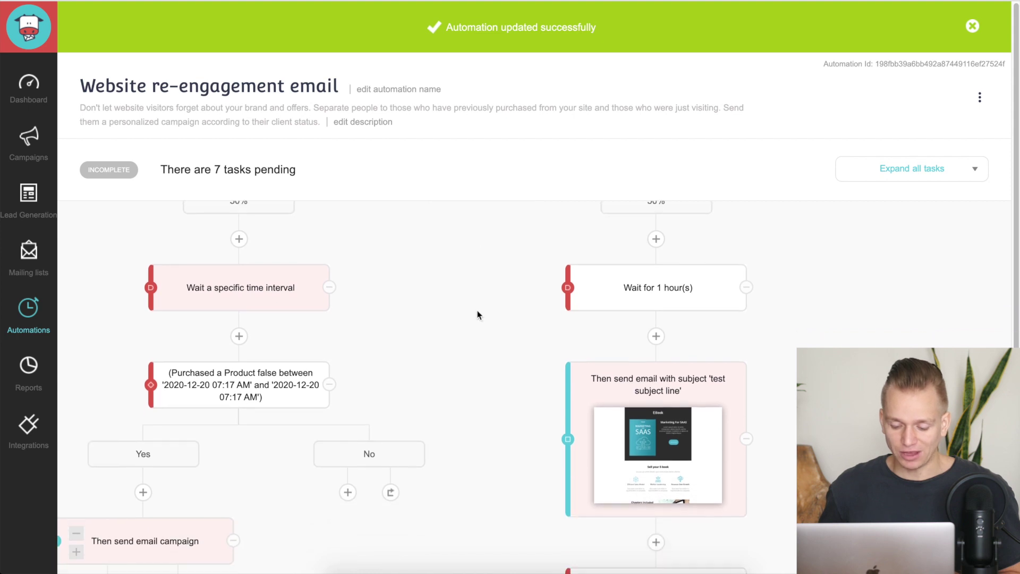
scroll(410, 280, up, 6)
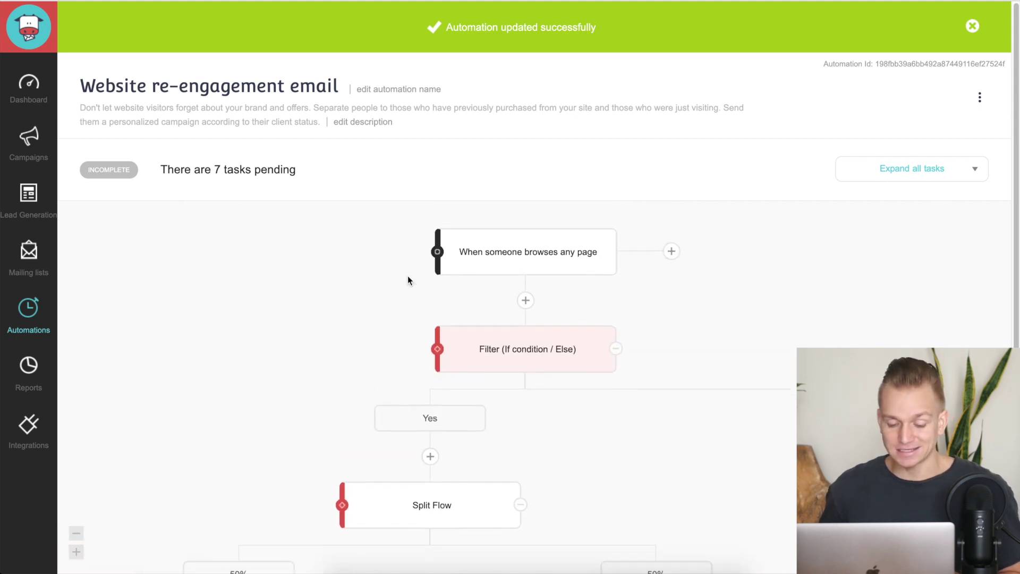
scroll(658, 284, up, 1)
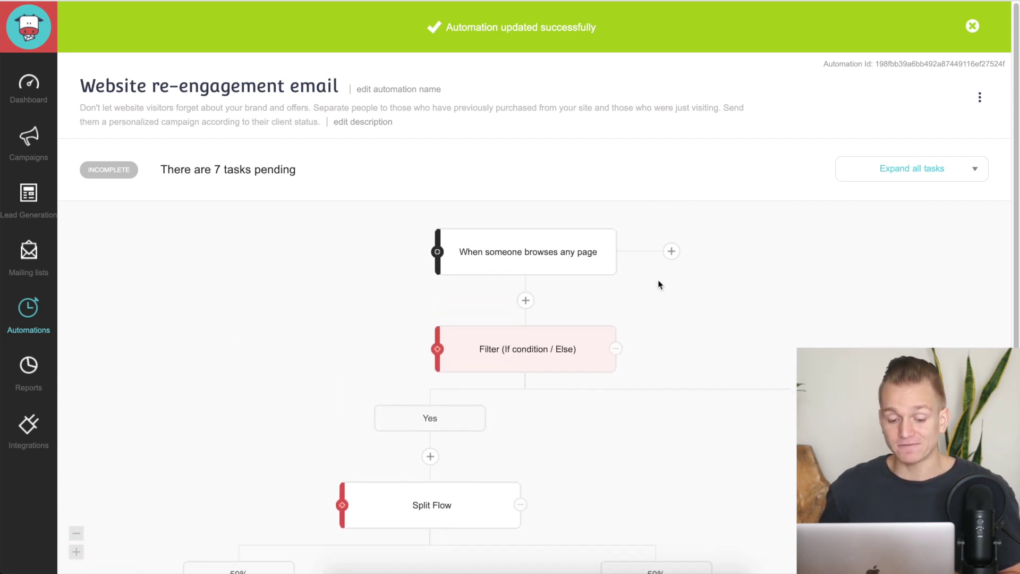
scroll(657, 284, down, 2)
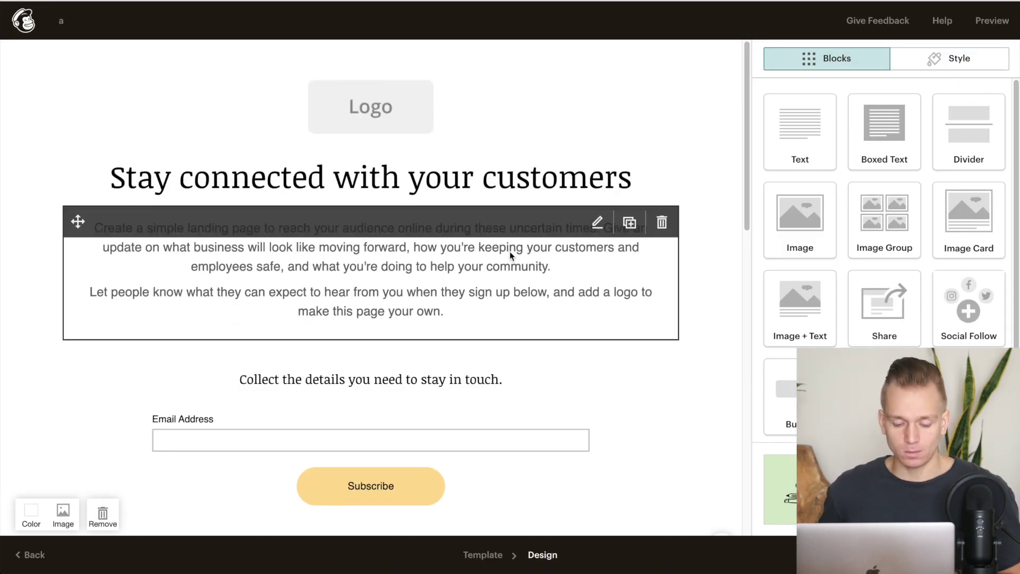
scroll(521, 288, down, 3)
scroll(521, 289, down, 5)
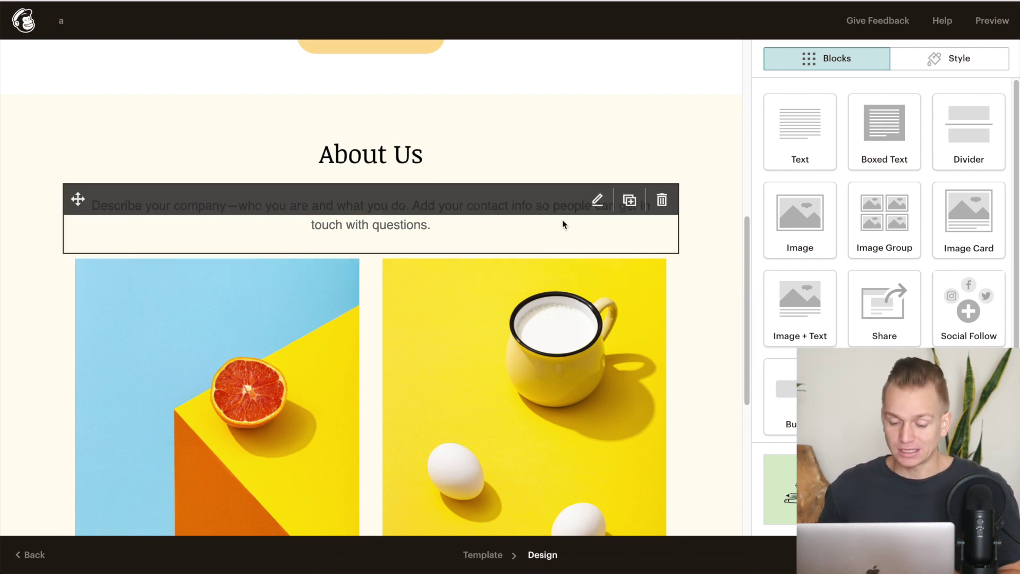
scroll(602, 179, down, 5)
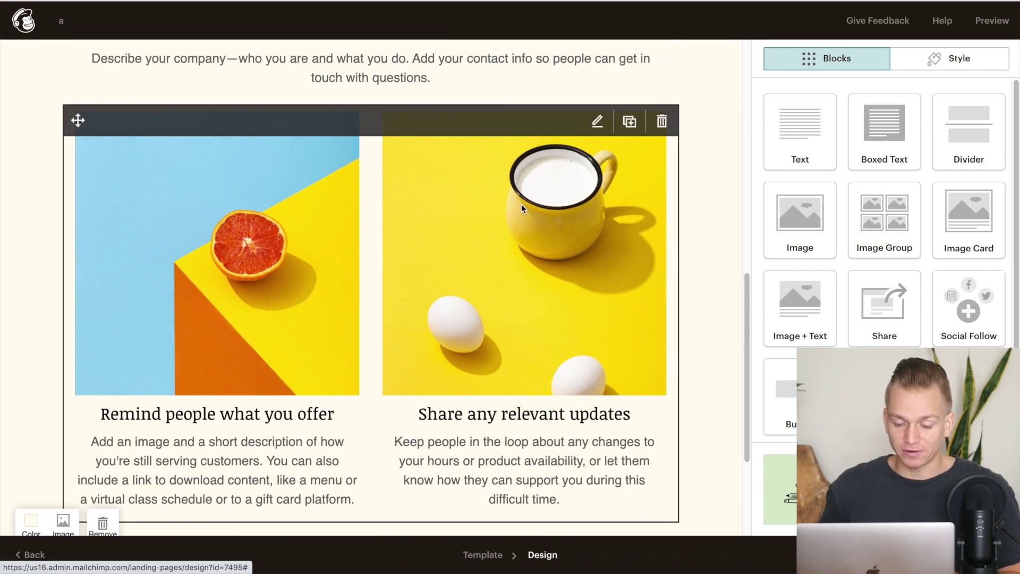
scroll(370, 171, up, 13)
scroll(370, 172, up, 6)
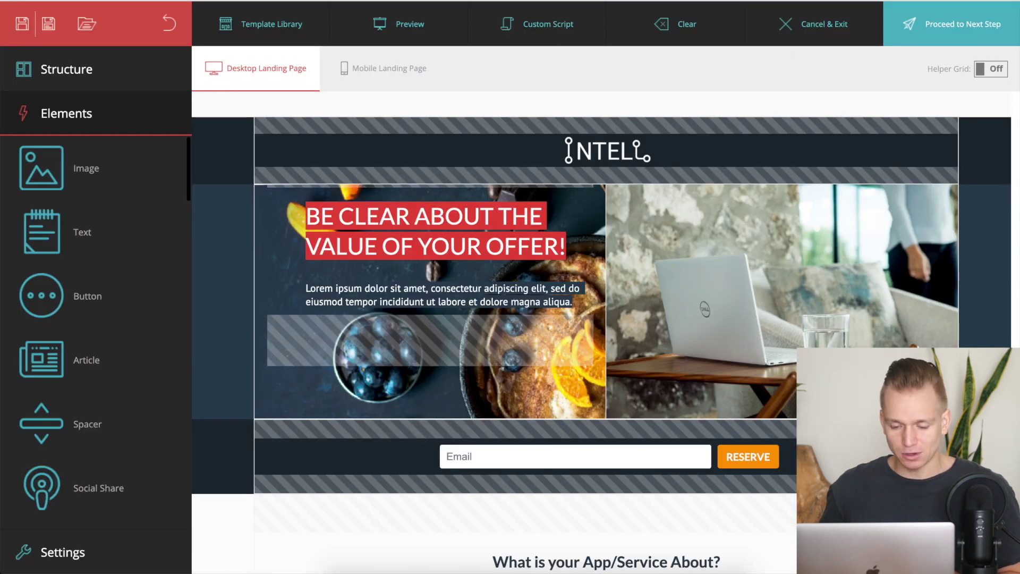
scroll(616, 238, down, 5)
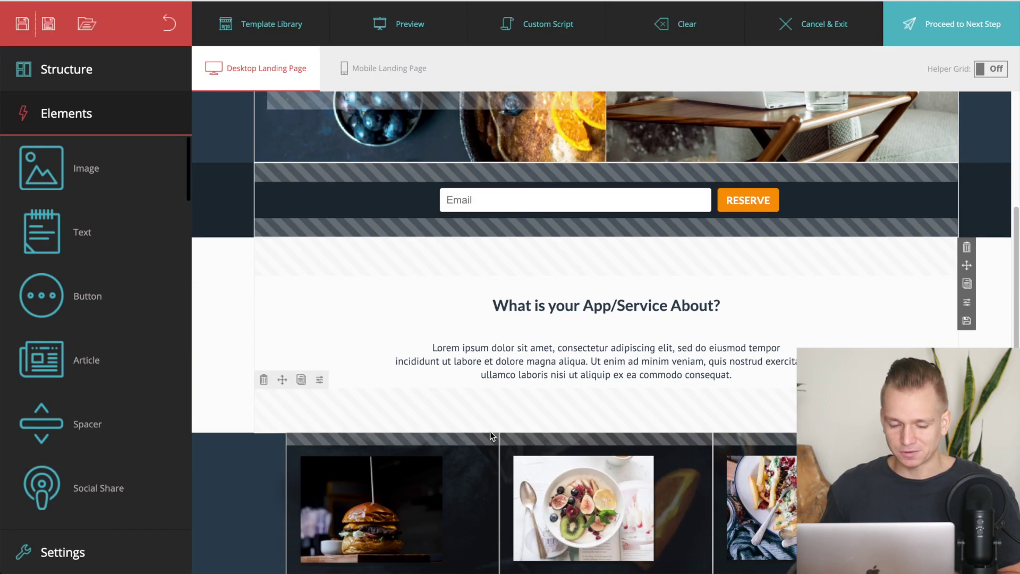
scroll(490, 431, down, 7)
scroll(489, 431, up, 11)
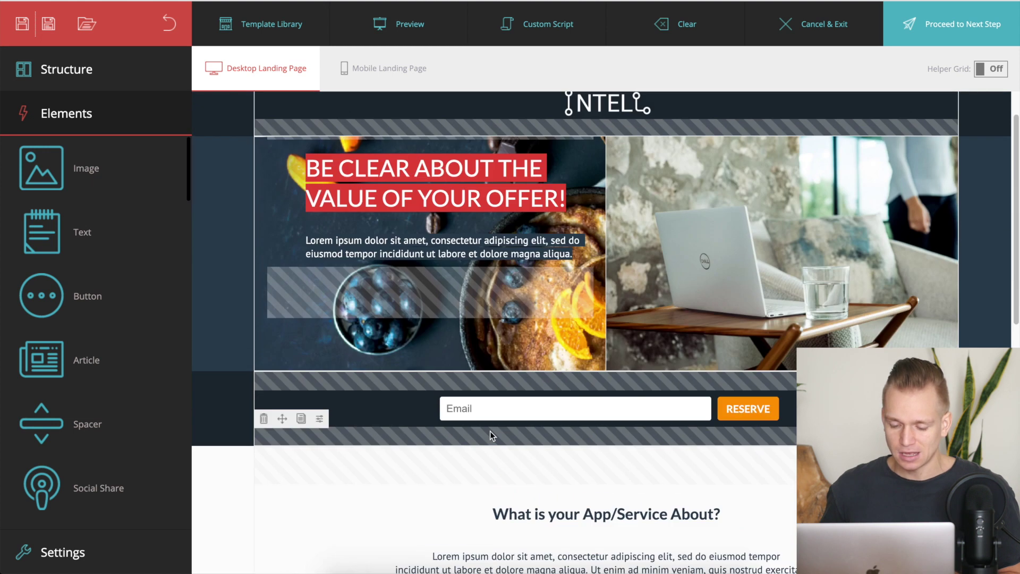
scroll(479, 282, up, 1)
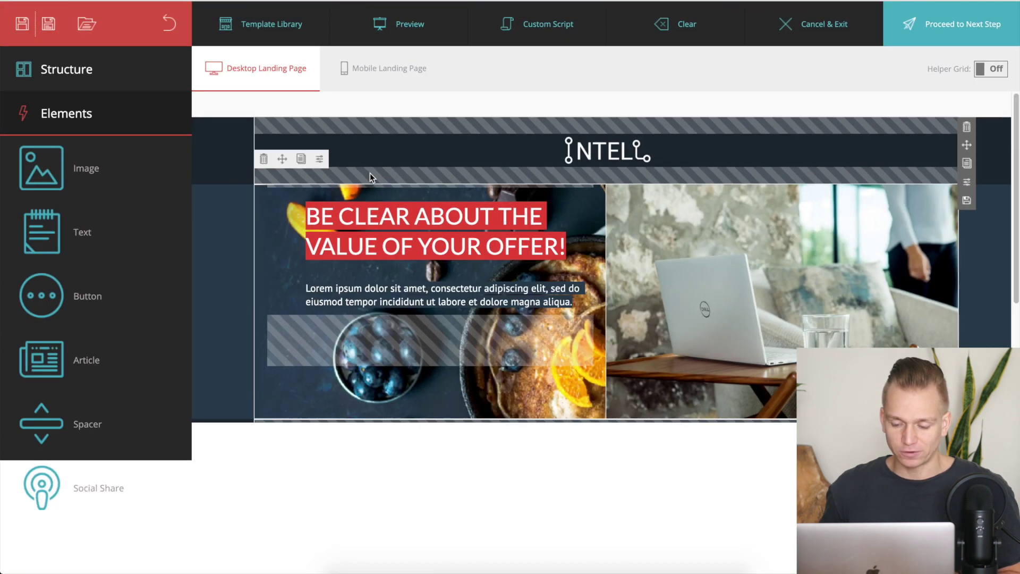
scroll(38, 271, down, 5)
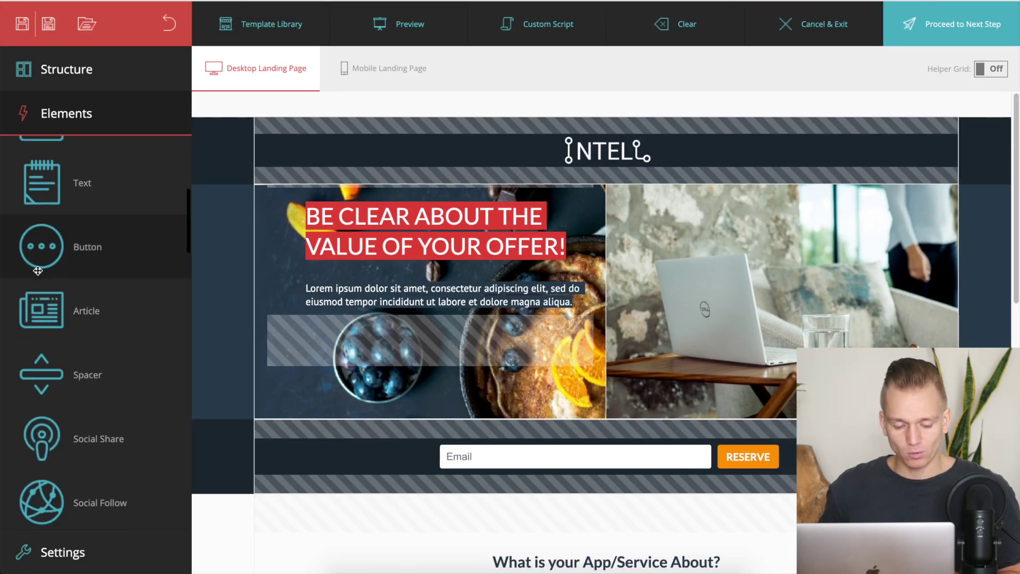
scroll(37, 271, down, 1)
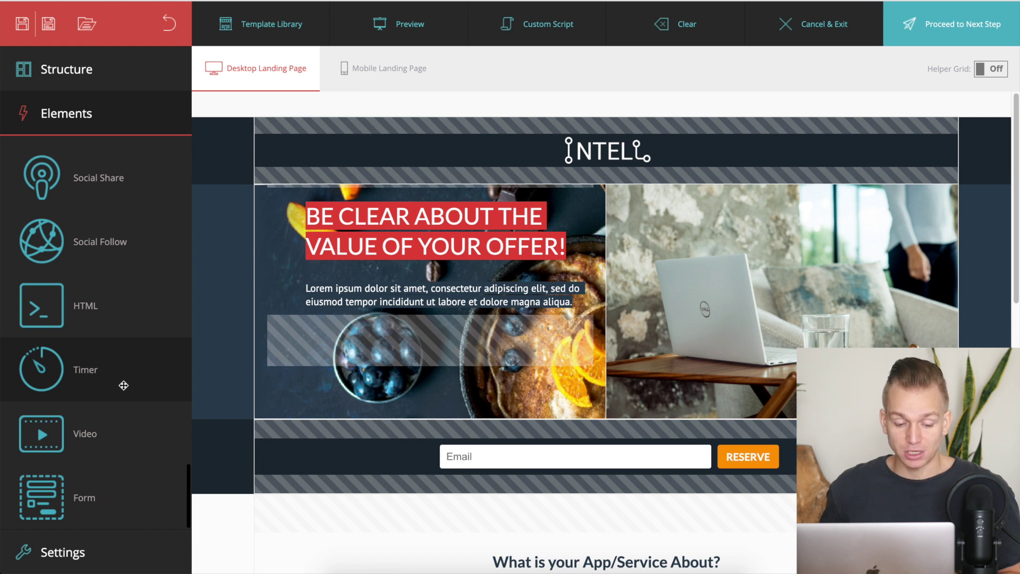
scroll(123, 385, up, 5)
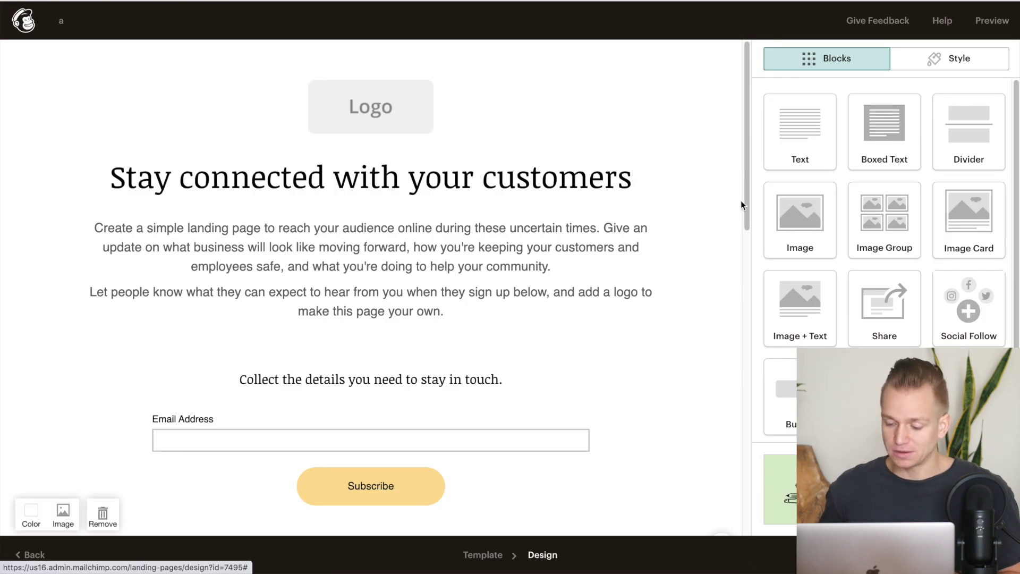
Scroll the Mailchimp Lead Generation page down past the image columns to the social footer
scroll(914, 247, down, 3)
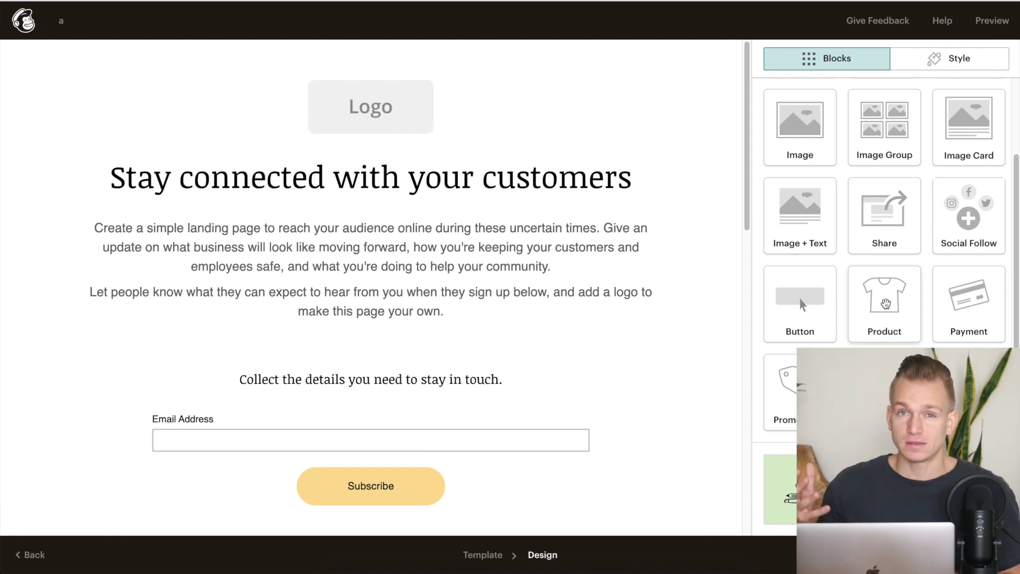
scroll(365, 114, down, 10)
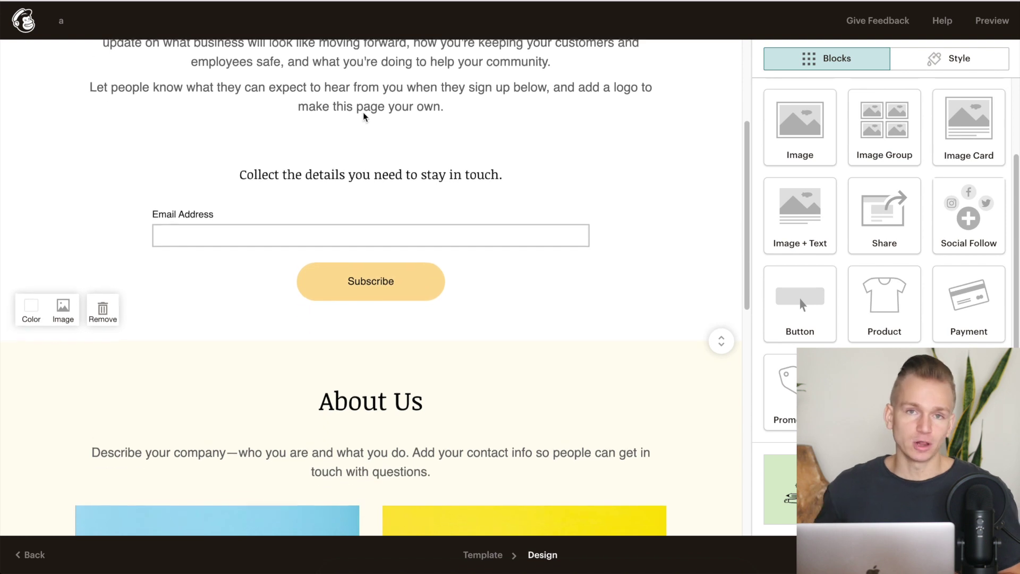
scroll(364, 117, down, 1)
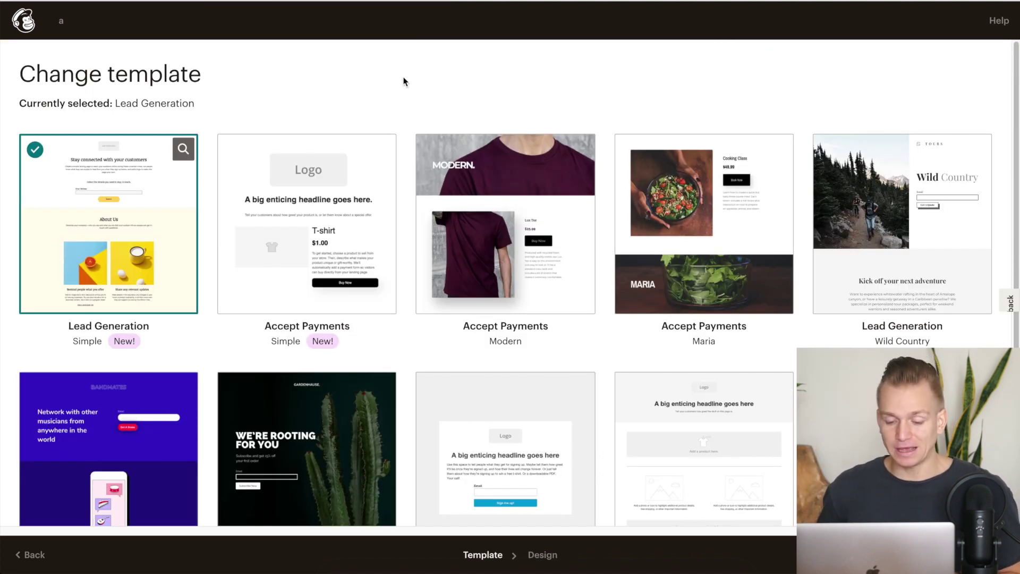
Scroll through Mailchimp's Change template gallery of landing page designs
scroll(404, 81, down, 1)
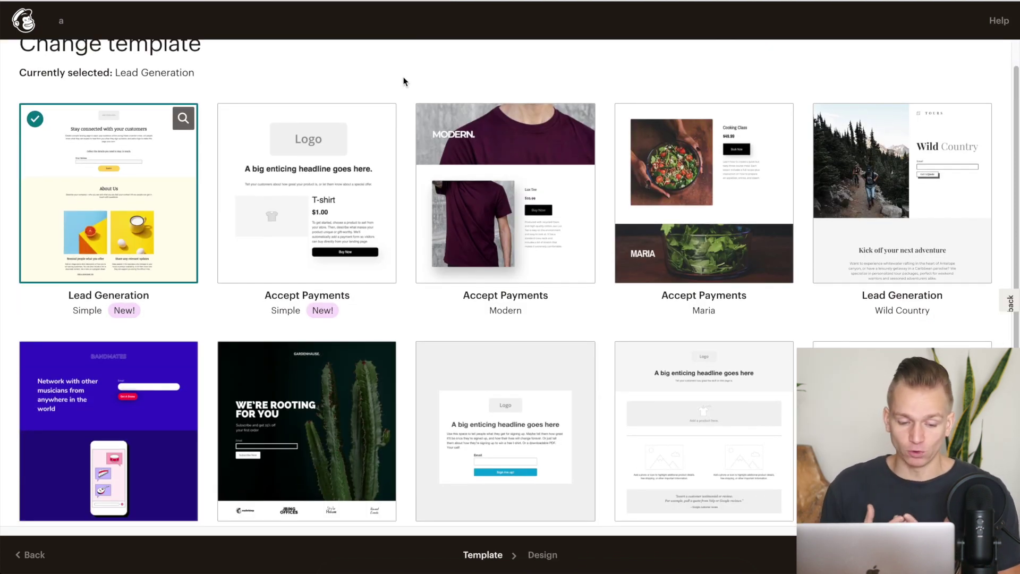
scroll(403, 81, down, 3)
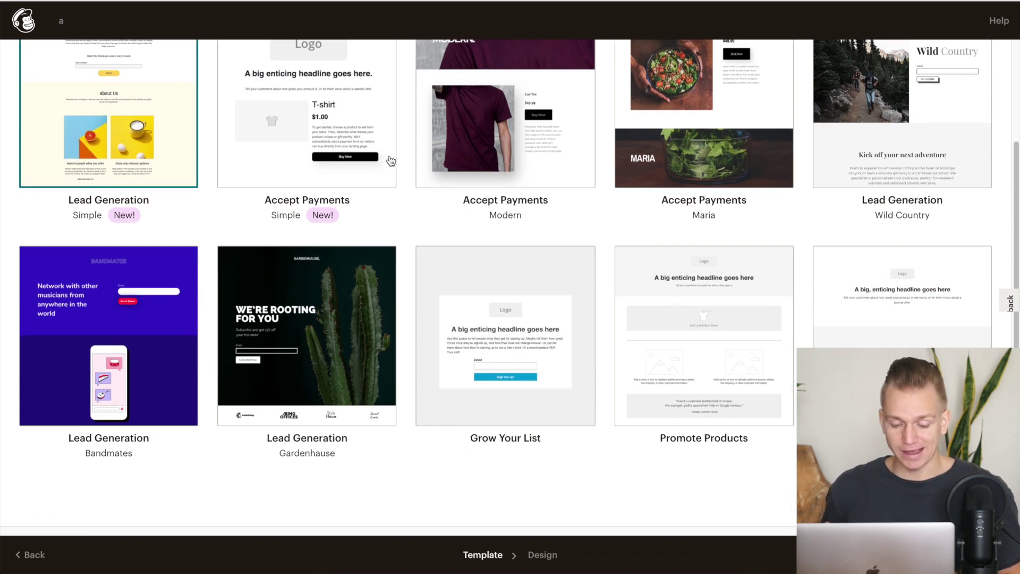
scroll(390, 161, up, 3)
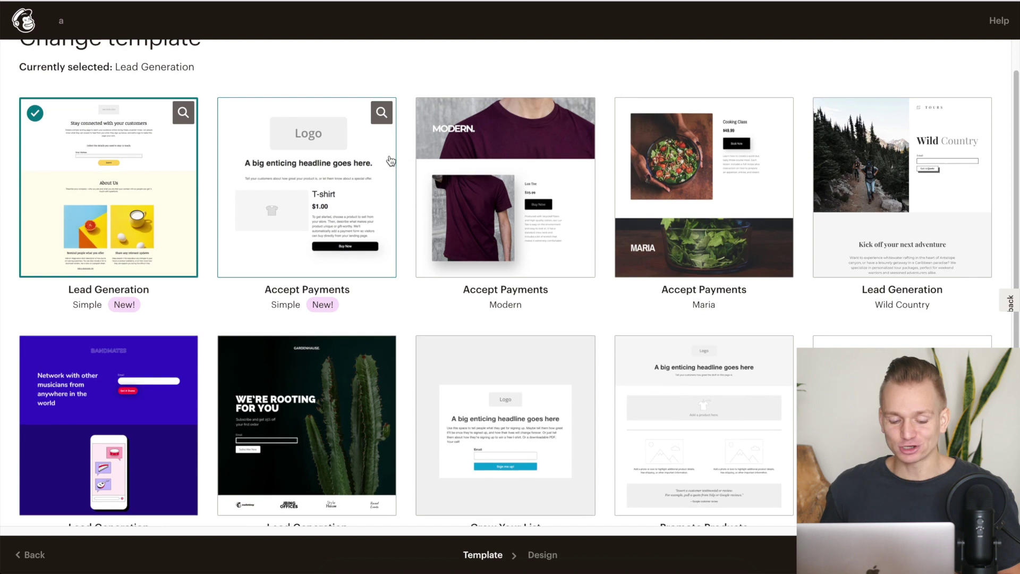
scroll(391, 161, down, 3)
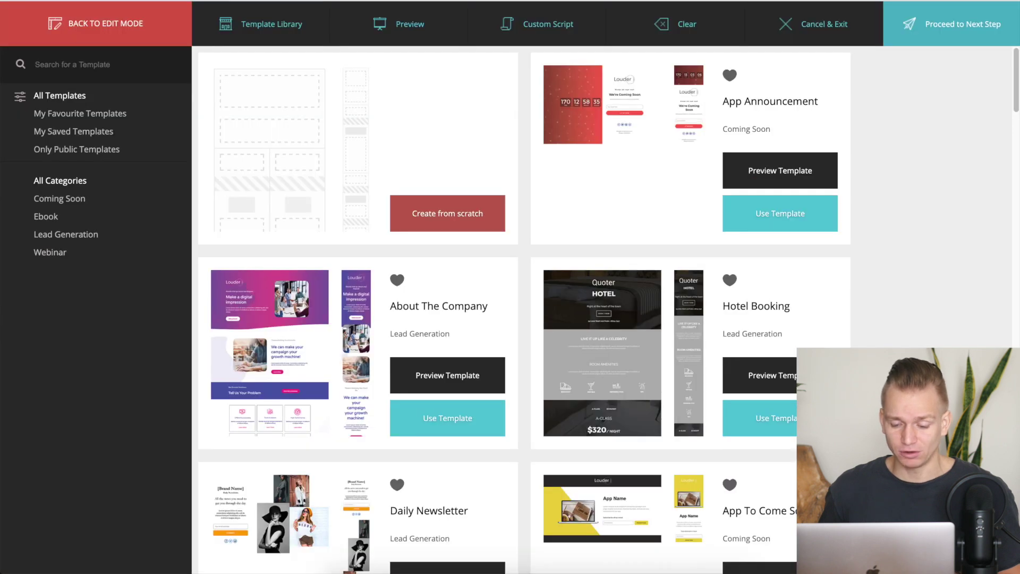
Scroll Moosend's template grid through Lead Generation, Ebook, Webinar and Coming Soon designs
scroll(899, 138, down, 10)
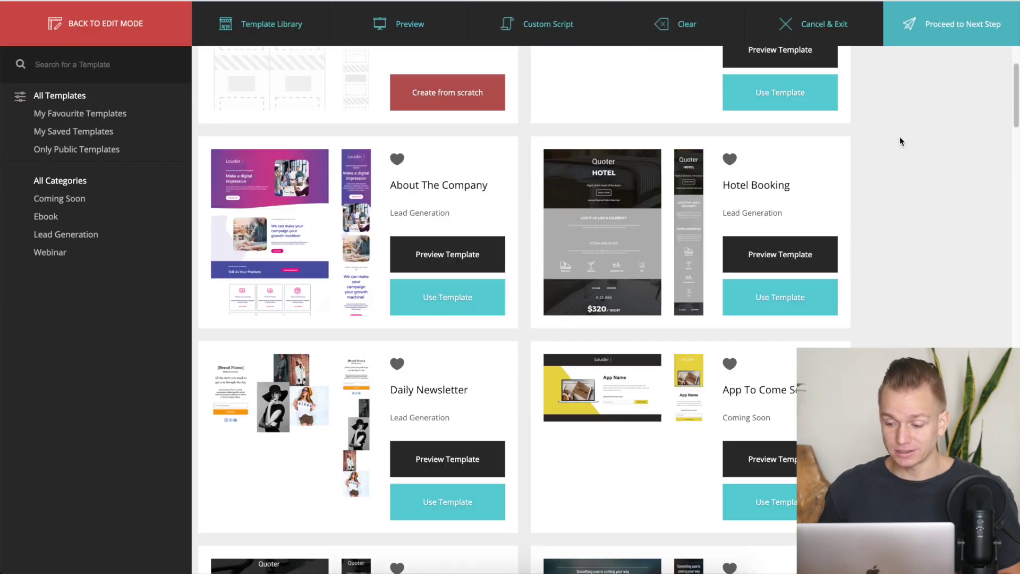
scroll(900, 138, down, 12)
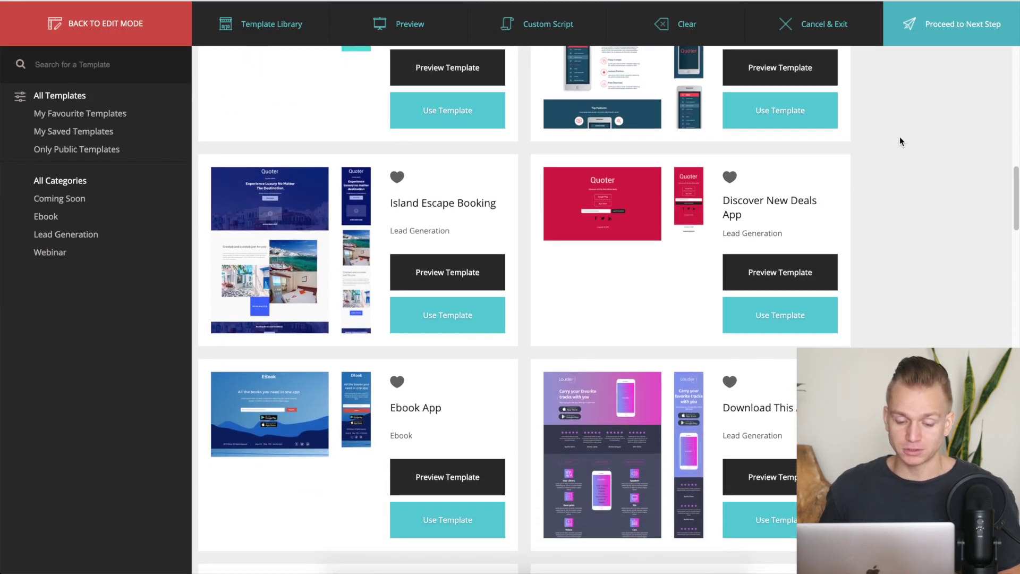
scroll(877, 217, down, 5)
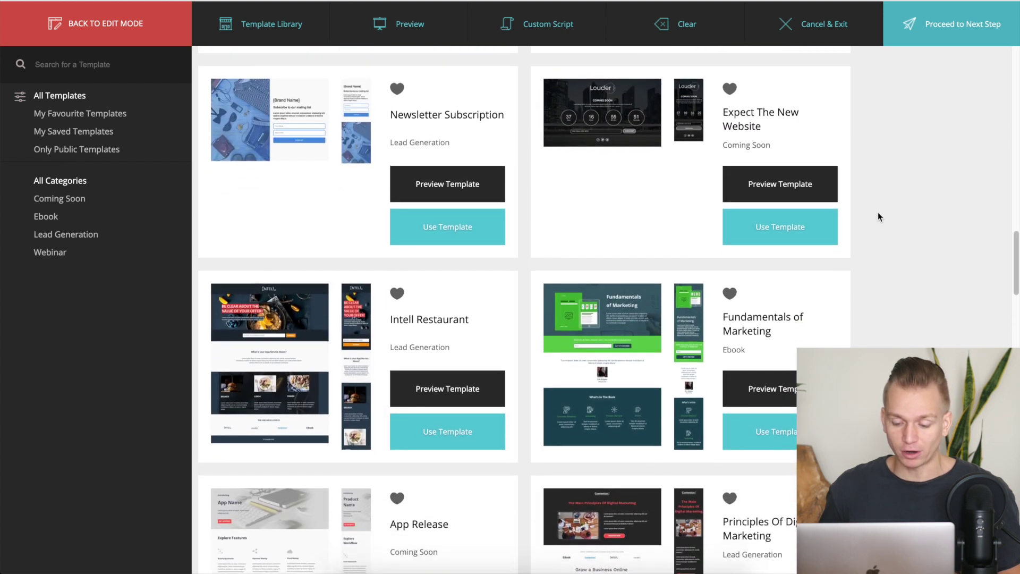
scroll(878, 216, down, 9)
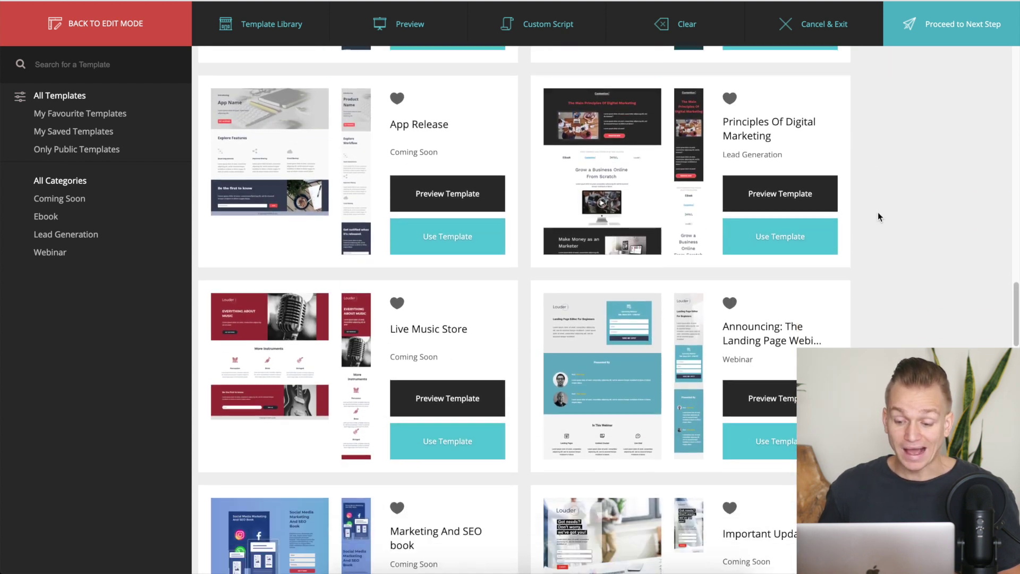
scroll(877, 217, down, 16)
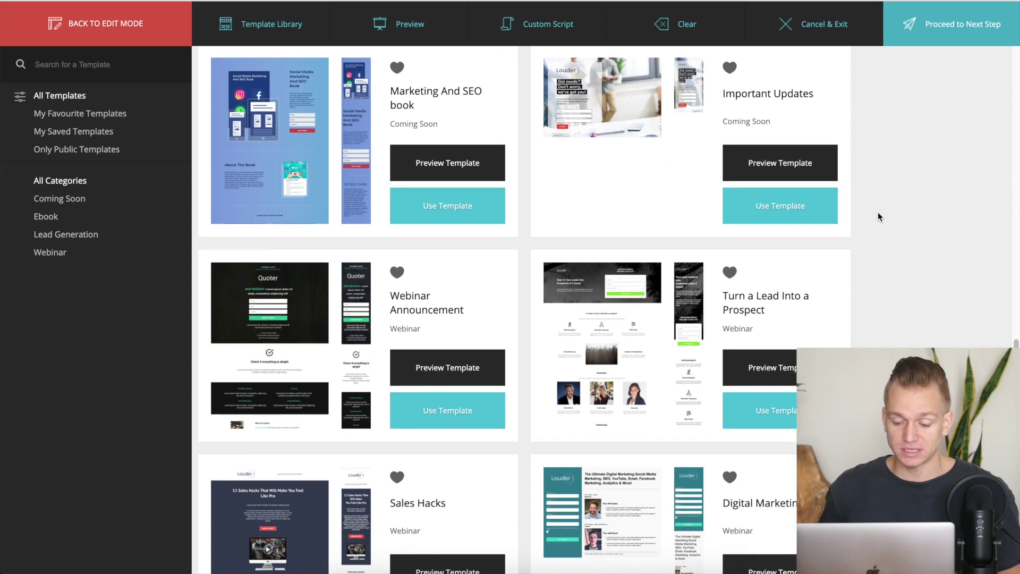
scroll(877, 217, down, 12)
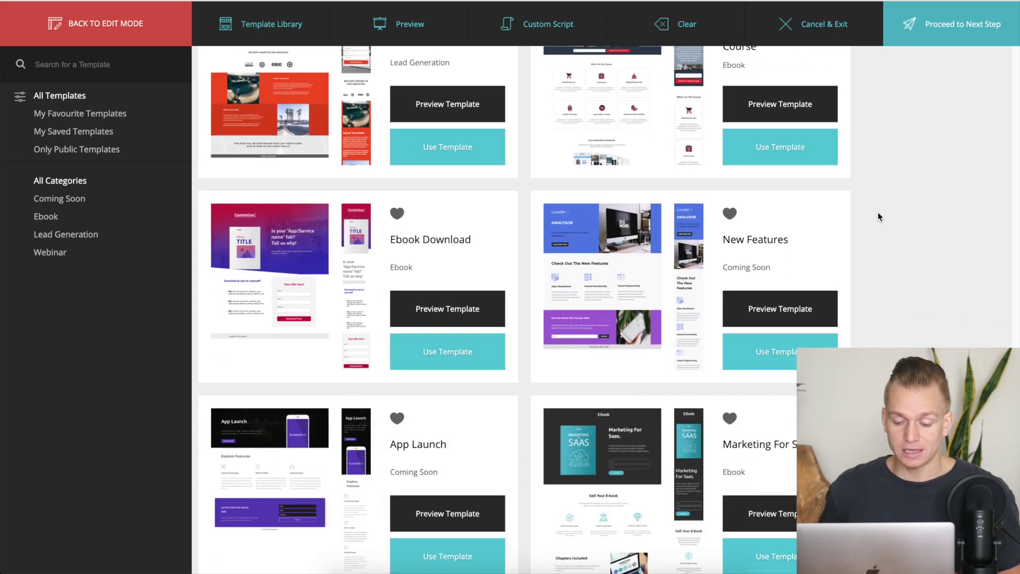
scroll(878, 217, down, 12)
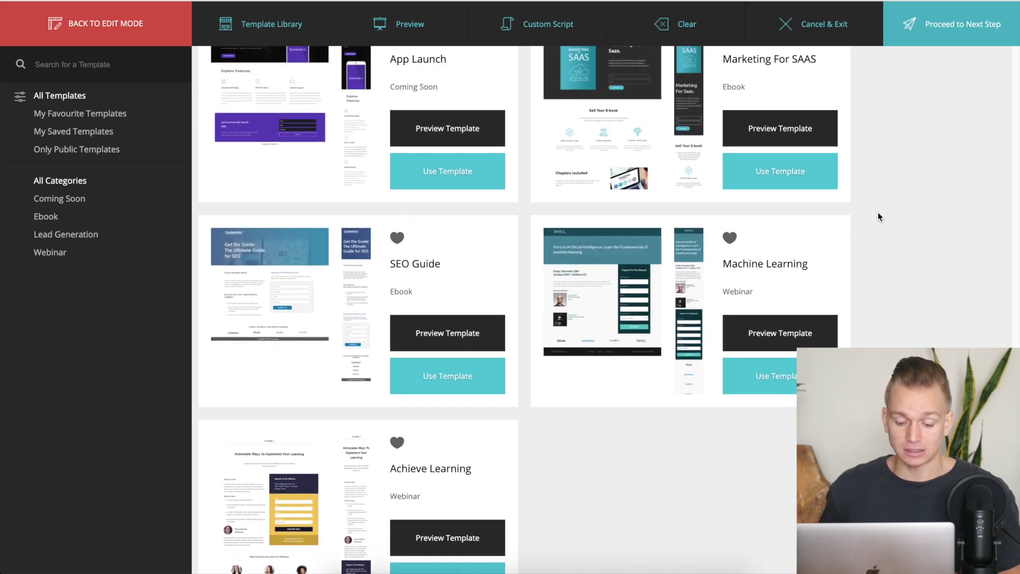
scroll(877, 216, up, 20)
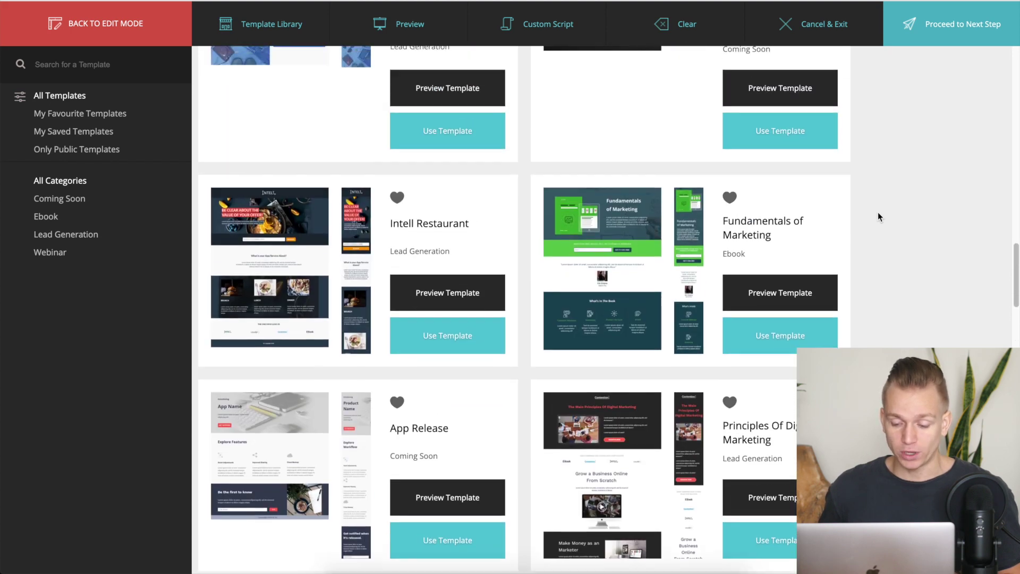
scroll(878, 217, up, 17)
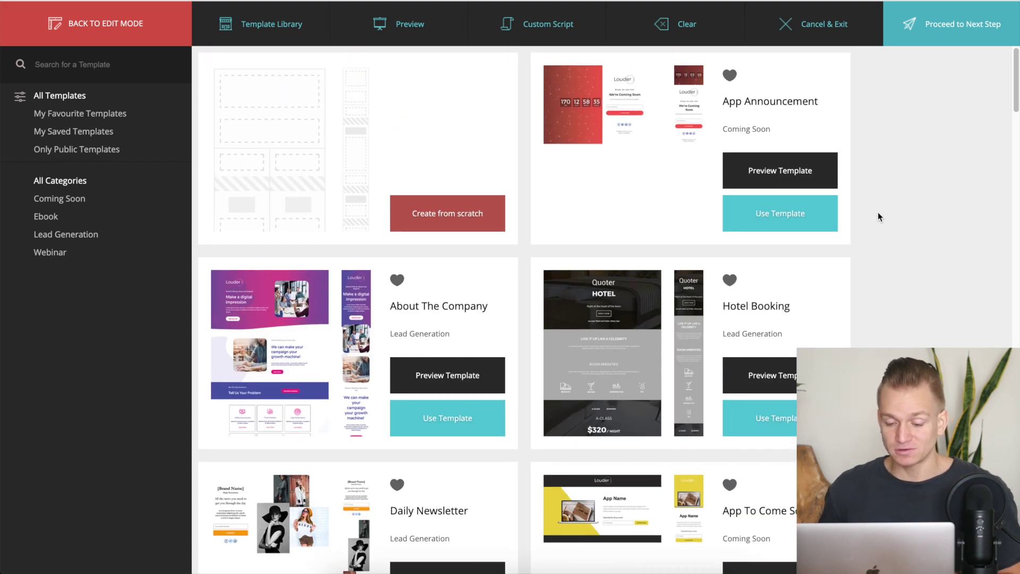
scroll(877, 217, down, 9)
scroll(878, 214, down, 14)
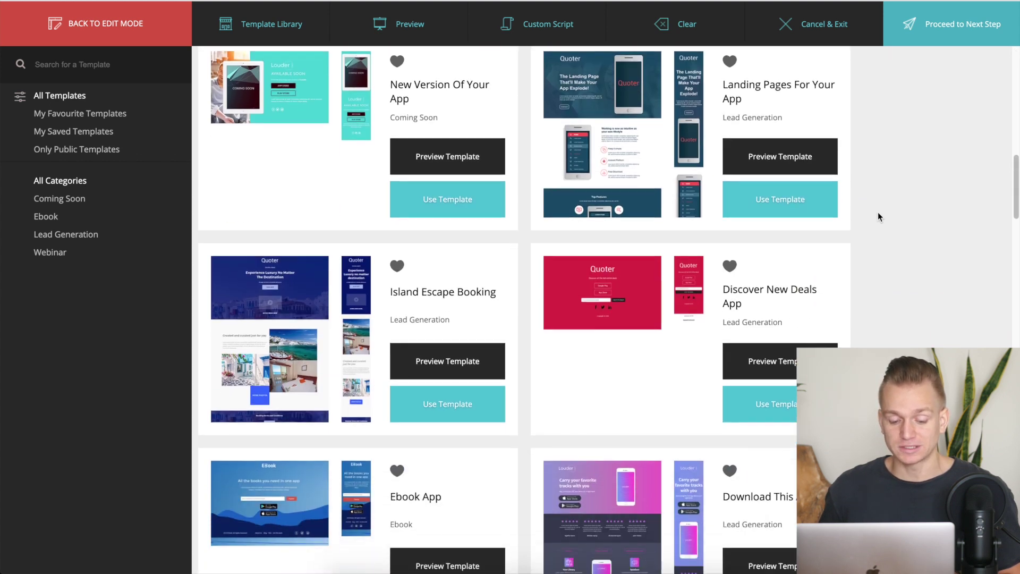
scroll(878, 216, down, 1)
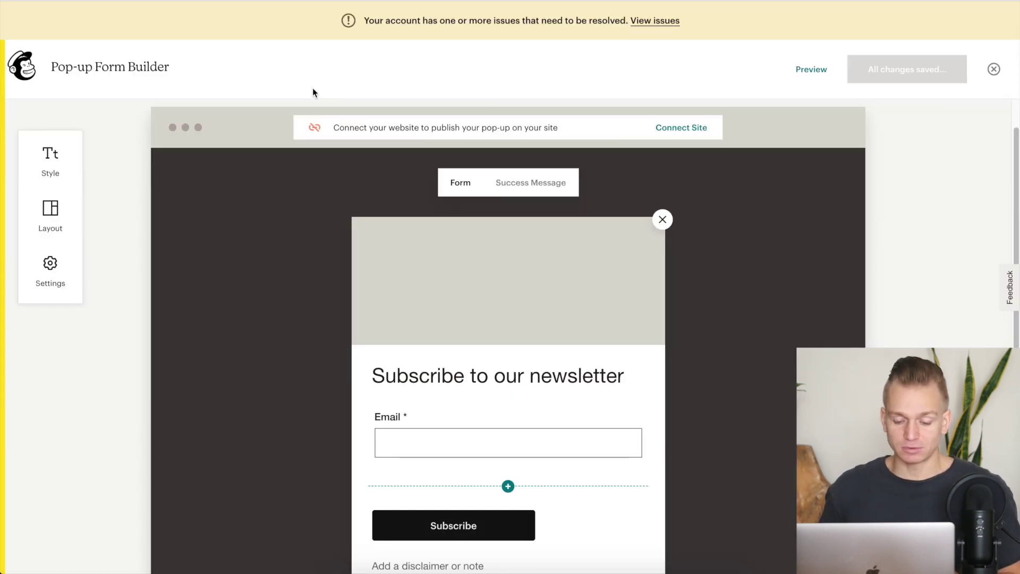
Look over the 'Subscribe to our newsletter' pop-up, then select Moosend's skateboarder photo
scroll(275, 268, down, 3)
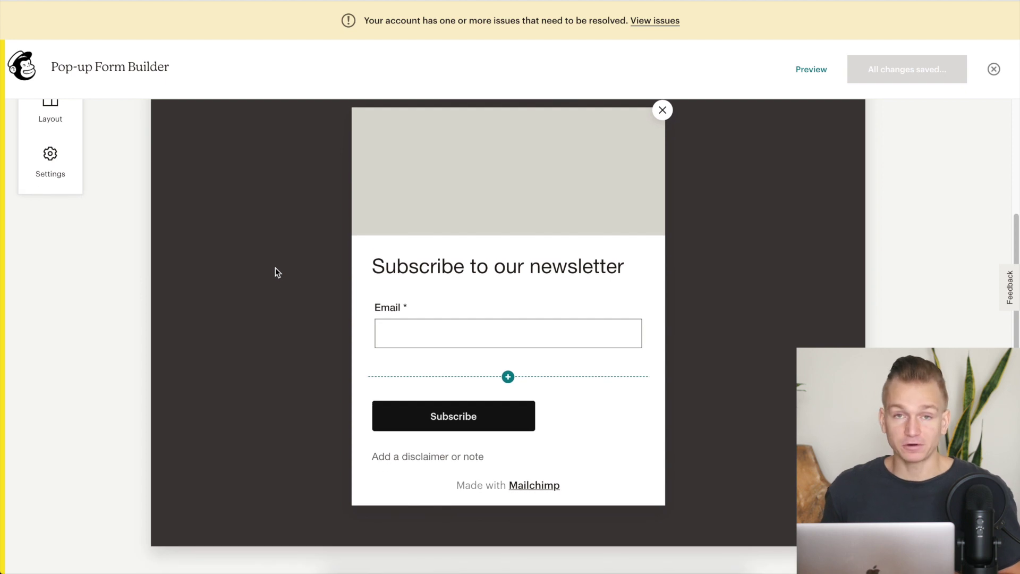
scroll(276, 268, up, 2)
scroll(275, 268, down, 1)
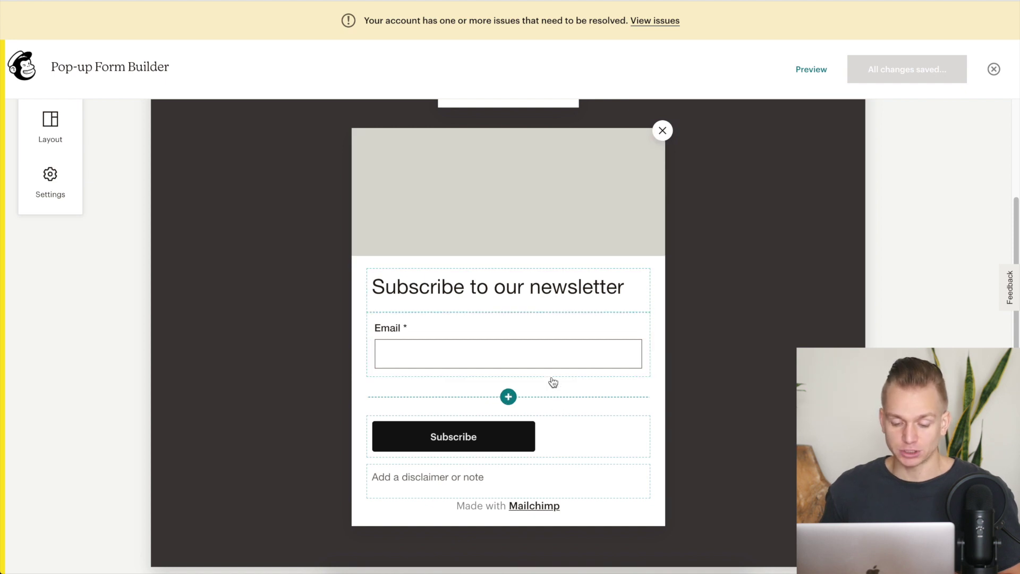
mouse_move(448, 219)
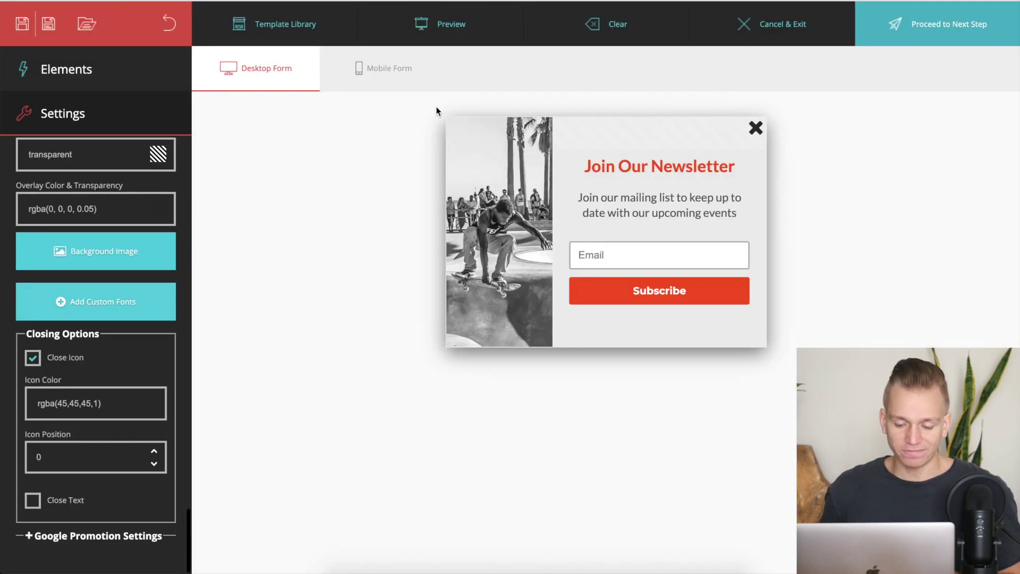
click(503, 251)
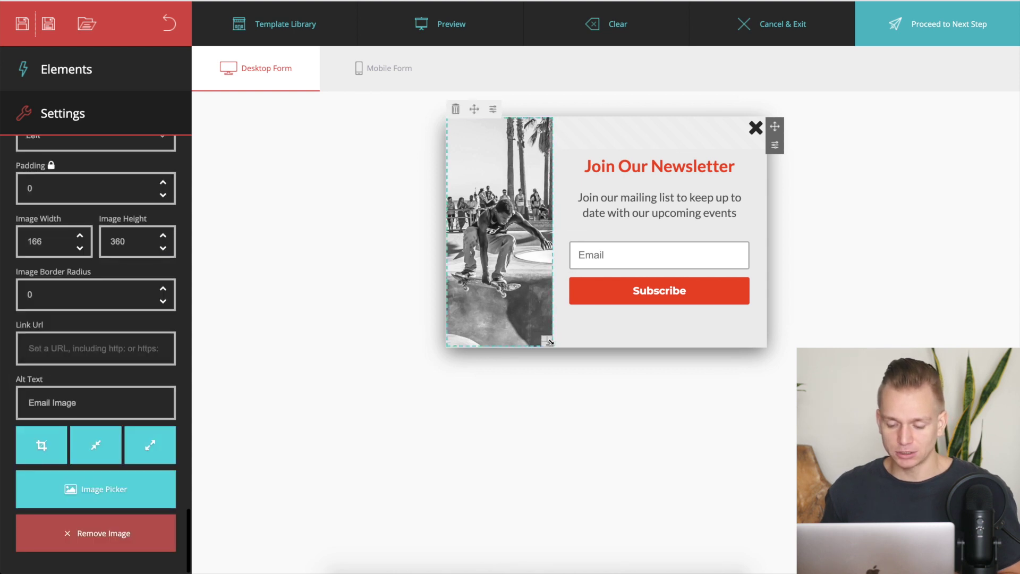
Drag the skateboarder photo's resize handle to bring up its size and alt-text settings
mouse_move(547, 340)
mouse_down()
mouse_move(473, 244)
mouse_move(542, 334)
mouse_move(540, 307)
mouse_move(563, 341)
mouse_up()
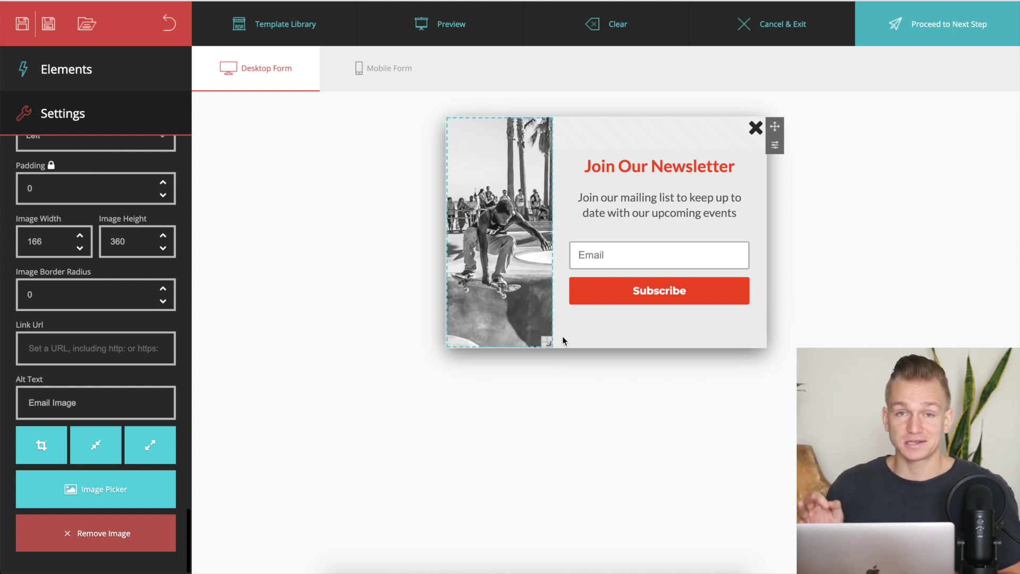
mouse_move(487, 292)
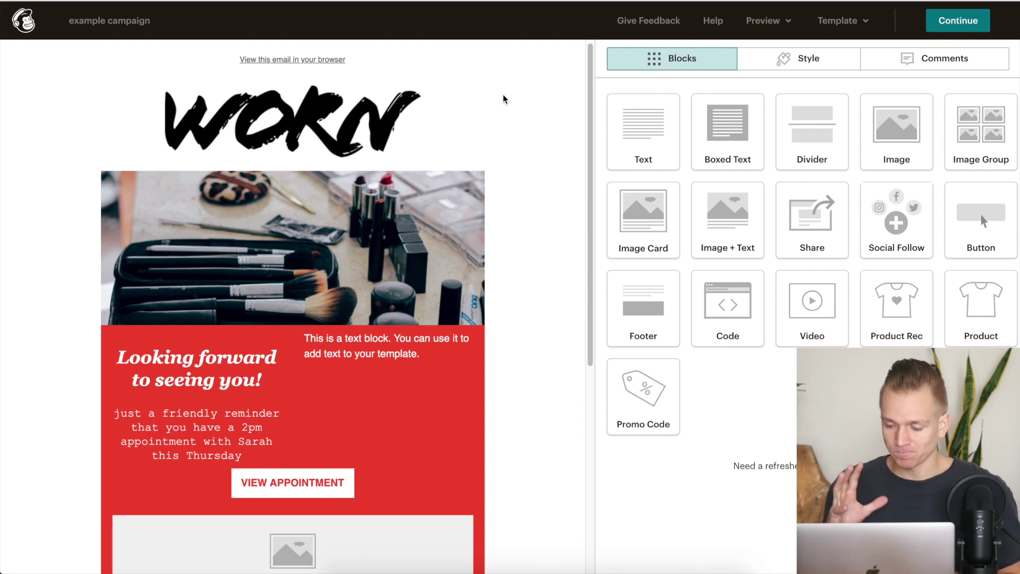
Open the WORN logo's image settings in 'example campaign' and close them unchanged
scroll(503, 96, down, 6)
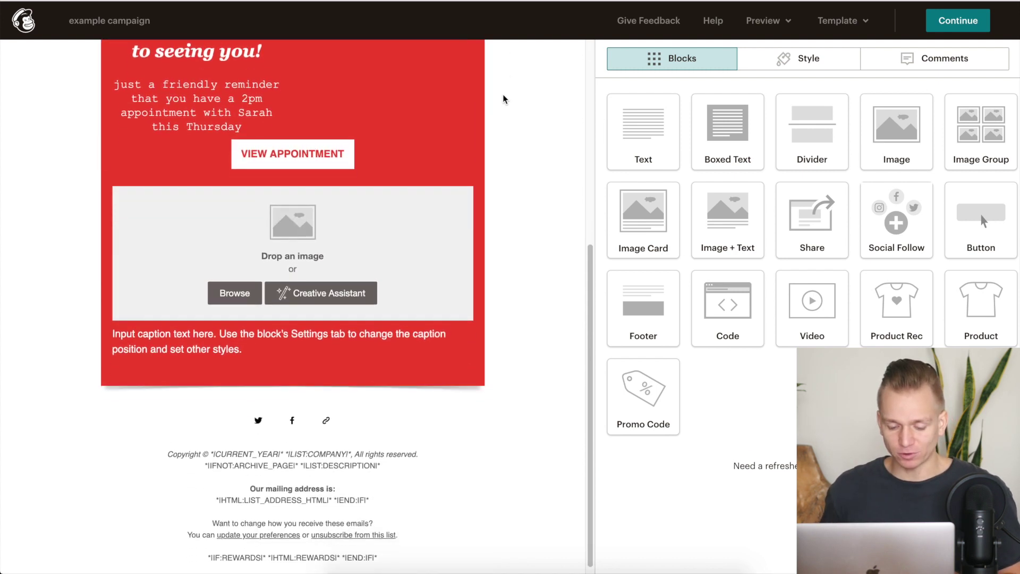
scroll(503, 95, up, 6)
click(356, 133)
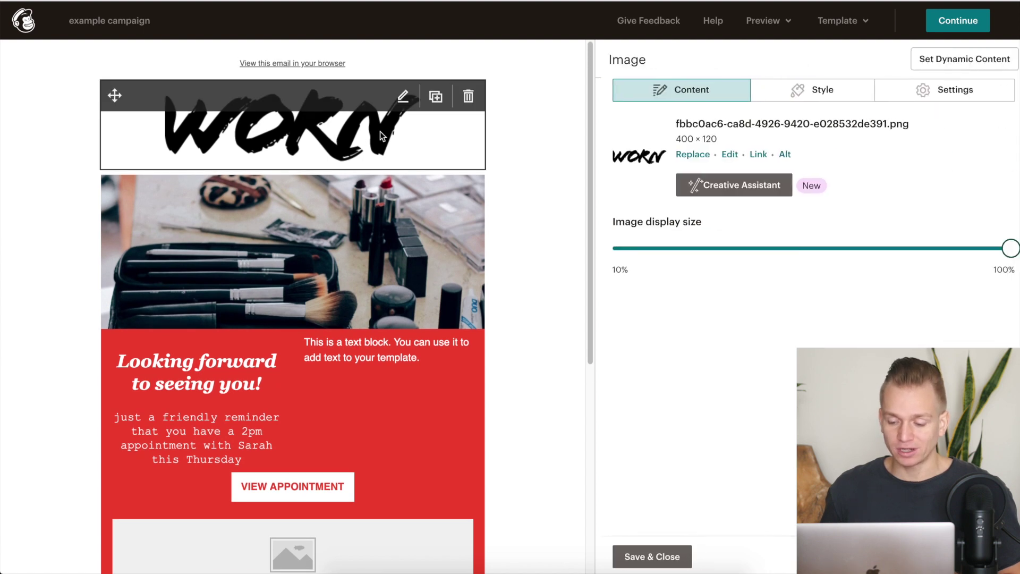
click(660, 556)
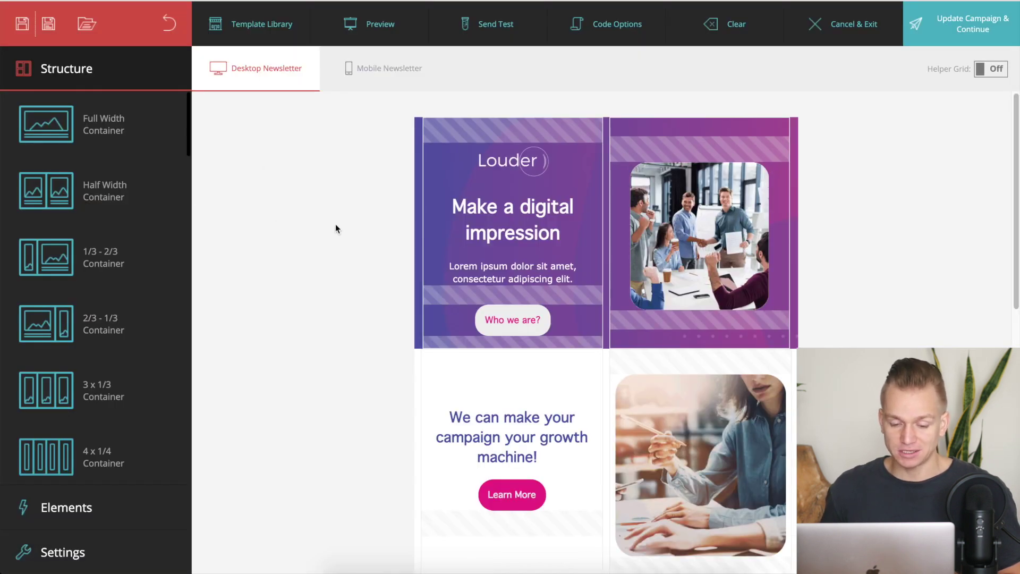
Scroll through the Louder template's Elements: Social Share, HTML, Timer, Video and Product blocks
scroll(336, 224, down, 1)
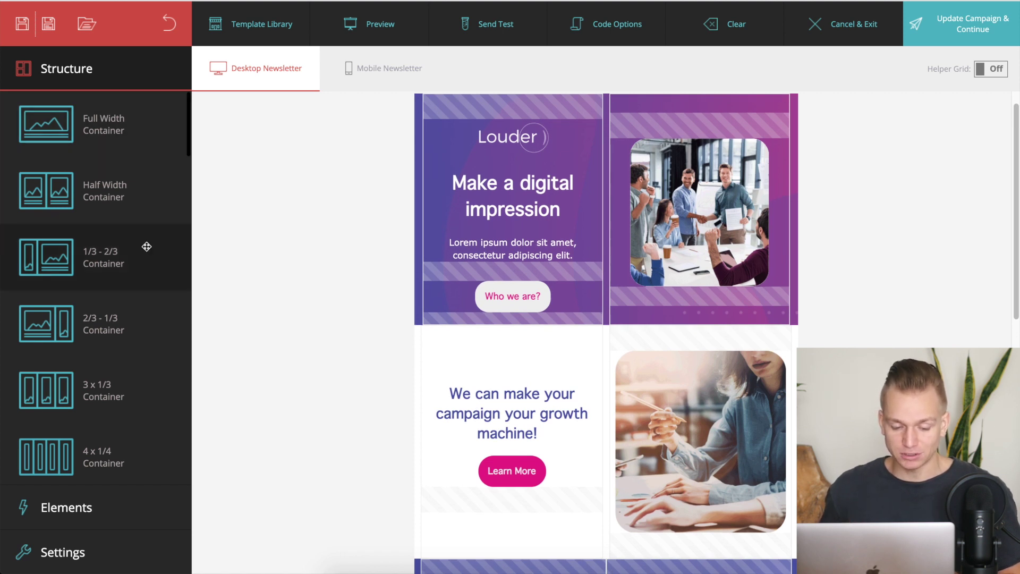
scroll(146, 246, down, 1)
scroll(147, 247, down, 5)
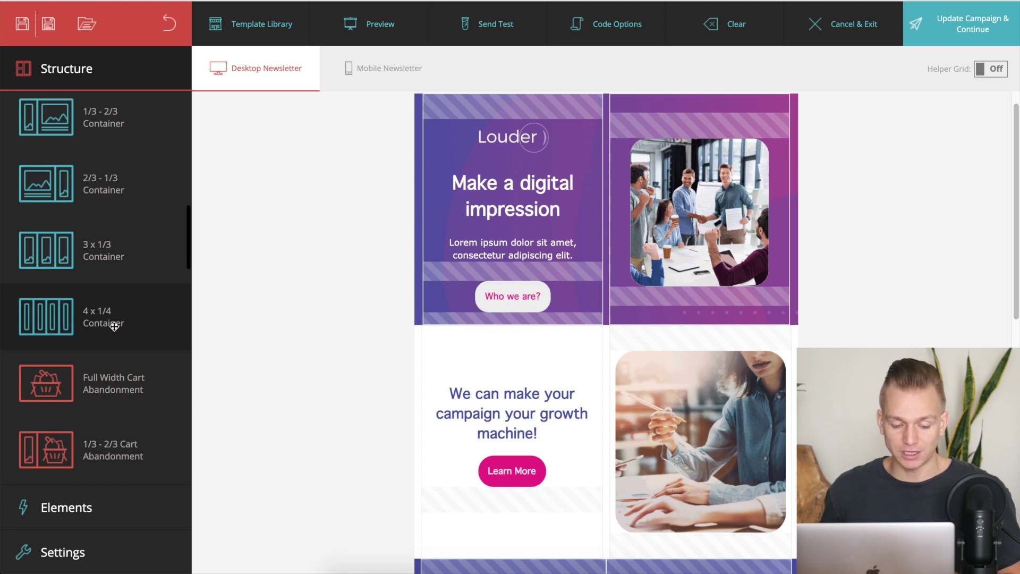
scroll(100, 255, up, 3)
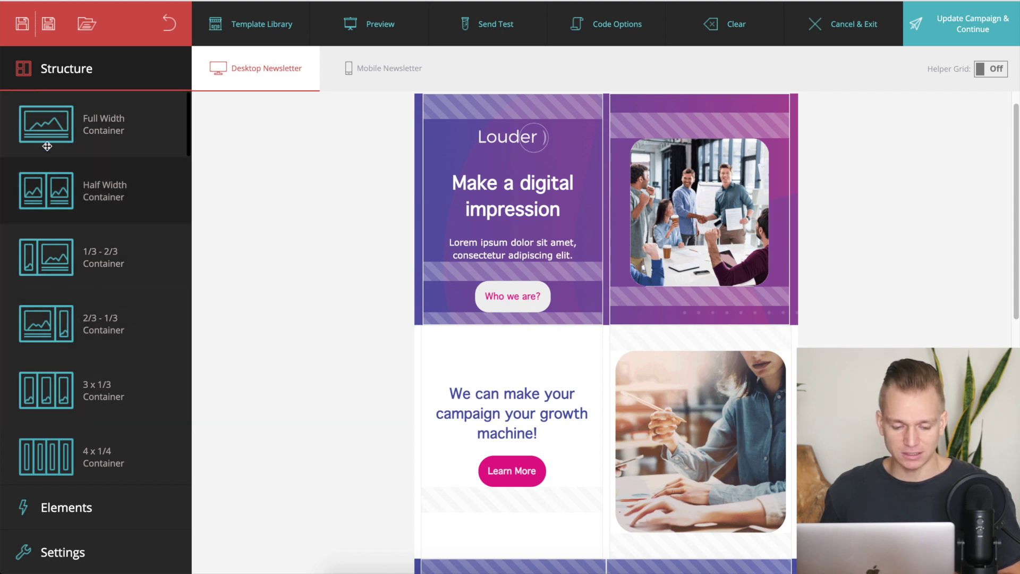
scroll(80, 293, down, 10)
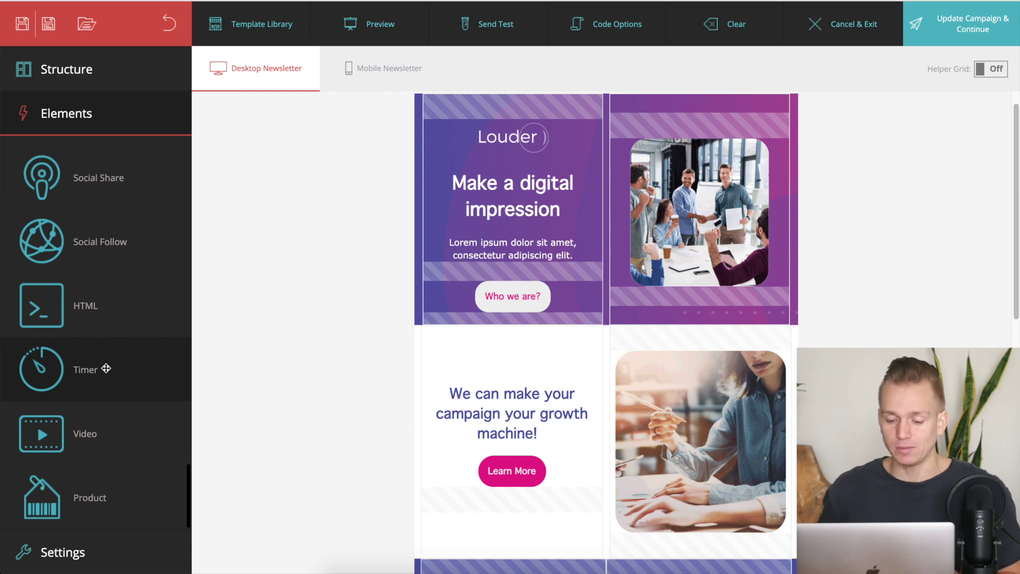
scroll(333, 297, down, 10)
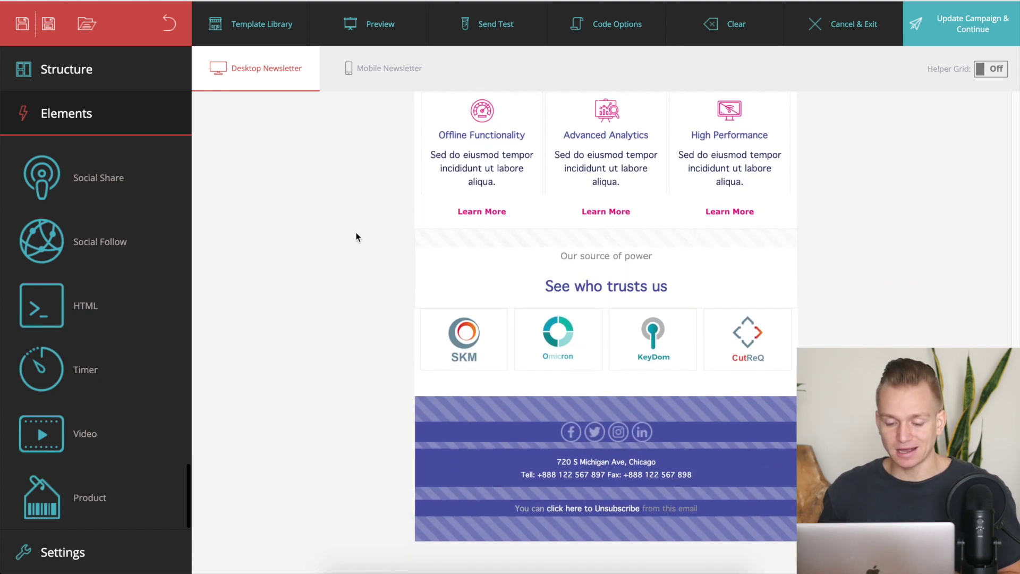
scroll(356, 236, up, 2)
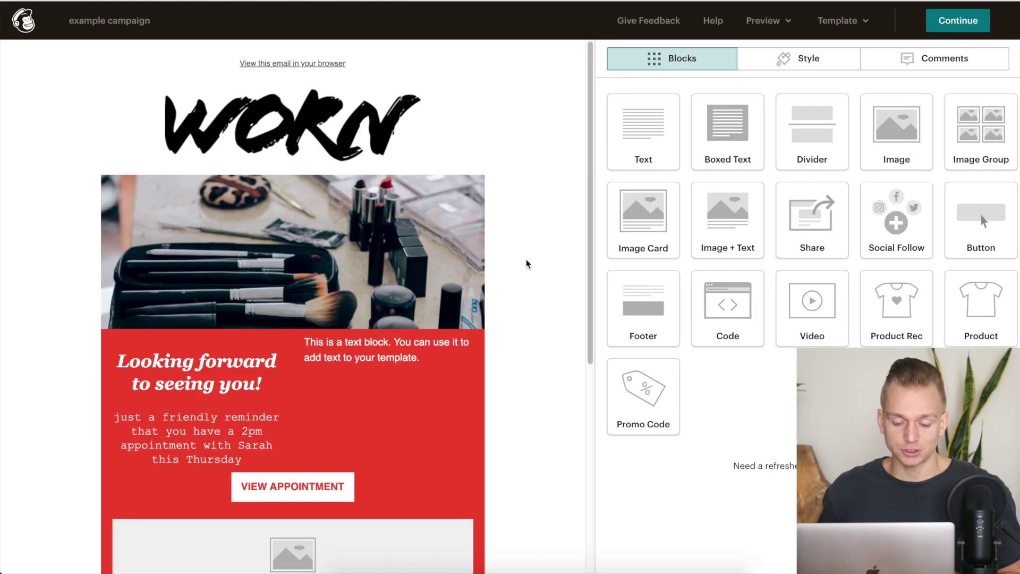
scroll(526, 263, down, 6)
scroll(526, 264, up, 6)
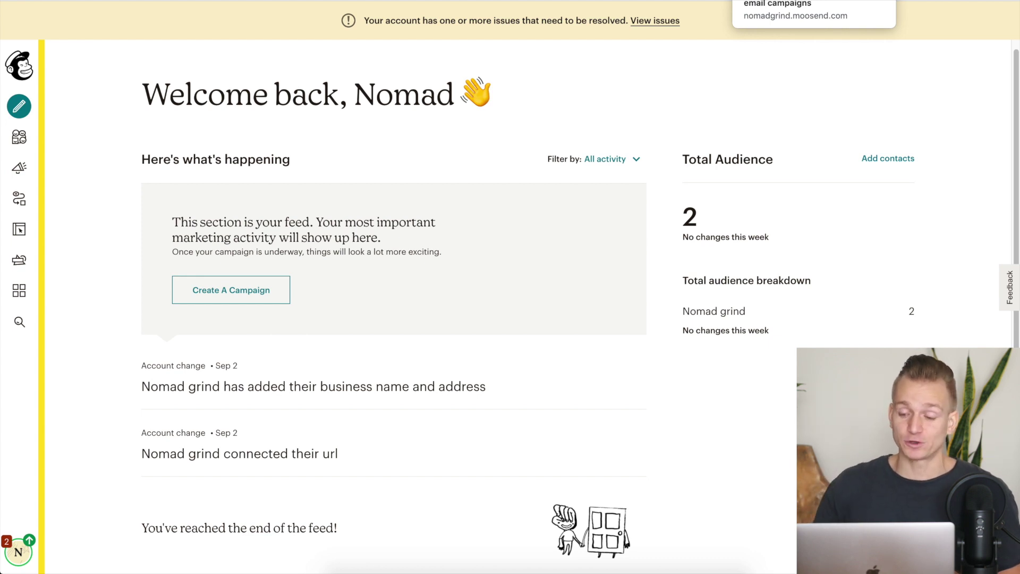
Switch browser tabs to bring up the Sawyer's Bakeshop website builder
click(786, 0)
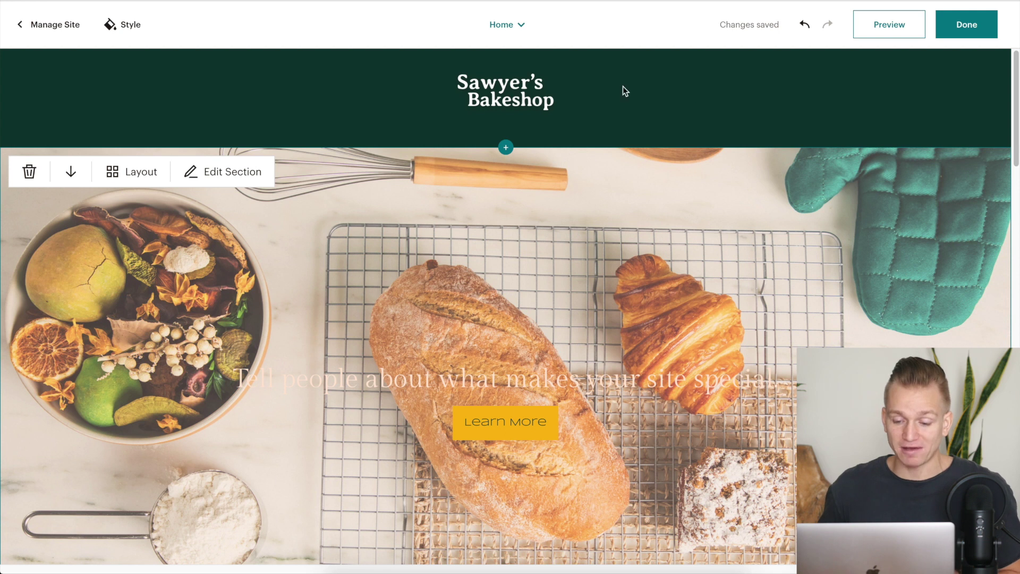
Check the site's page list and the hero section's background settings
click(518, 26)
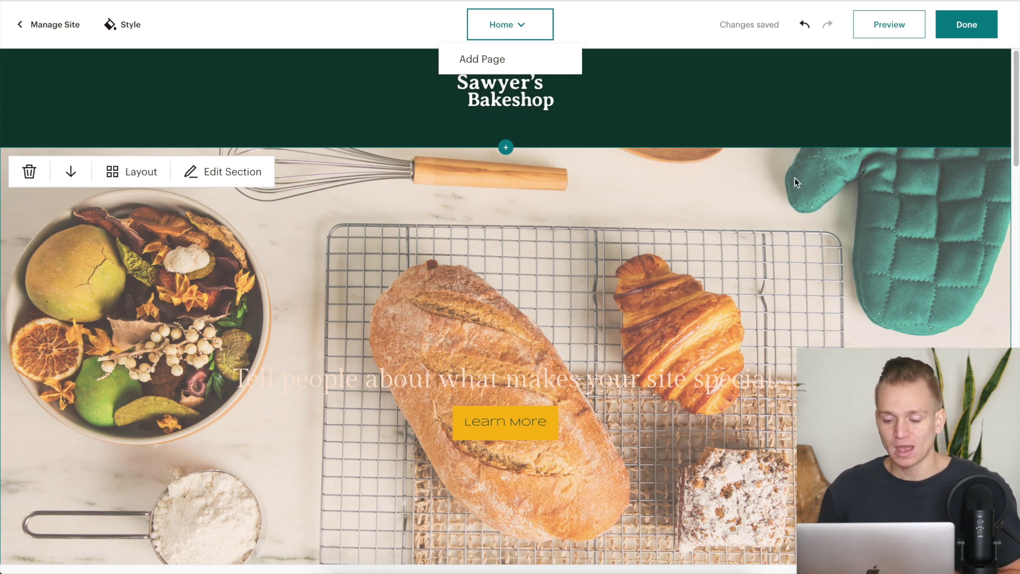
click(679, 171)
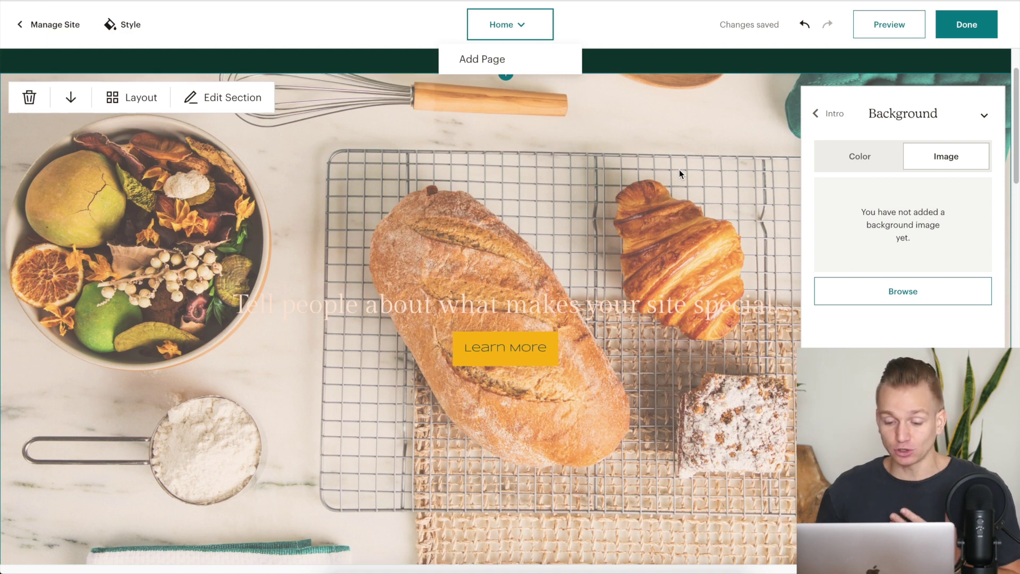
scroll(679, 170, down, 7)
scroll(471, 153, down, 4)
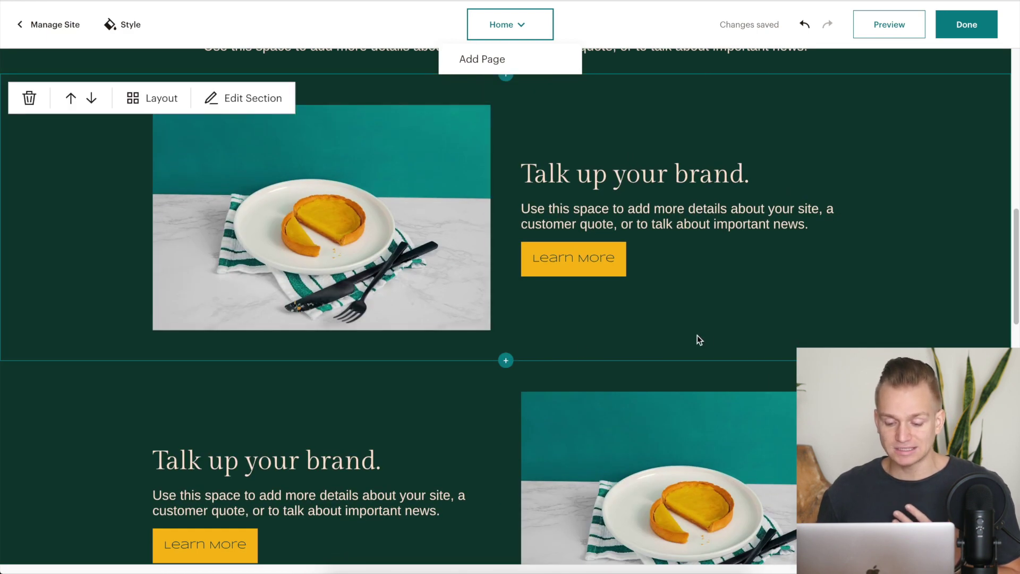
scroll(711, 332, down, 8)
scroll(711, 329, down, 10)
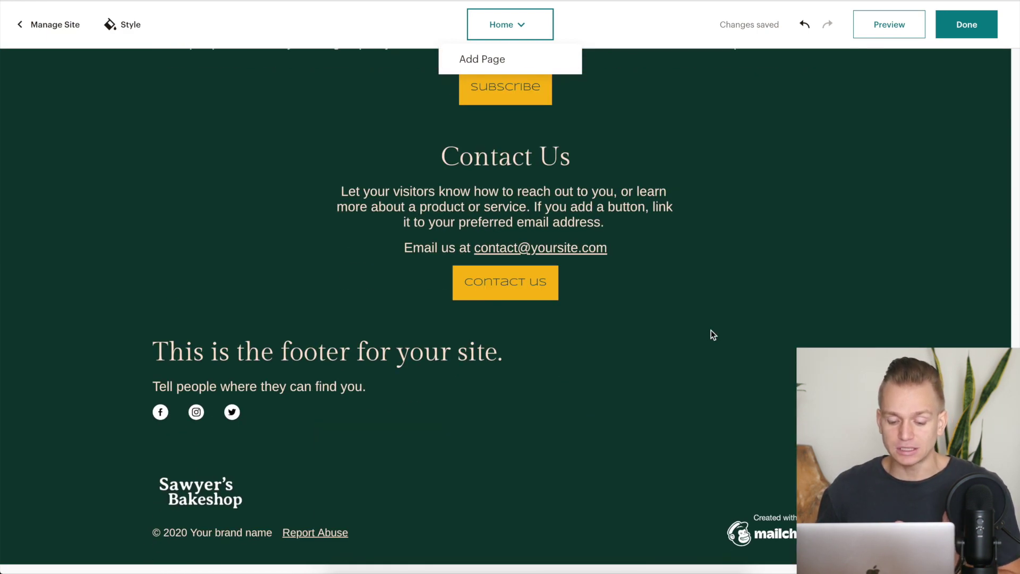
scroll(711, 329, up, 10)
scroll(710, 330, up, 10)
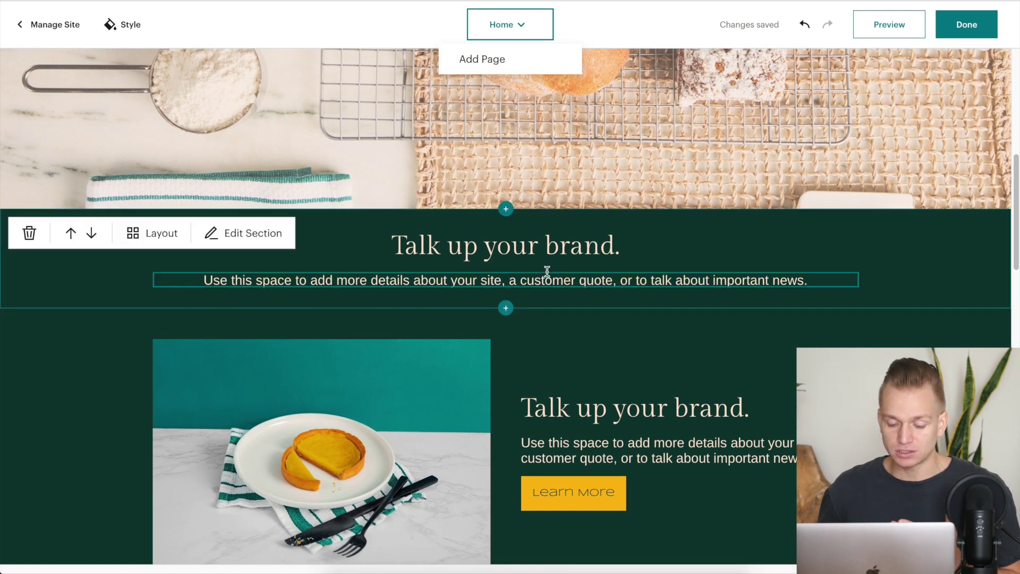
Insert a new section between the two 'Talk up your brand.' sections
click(509, 308)
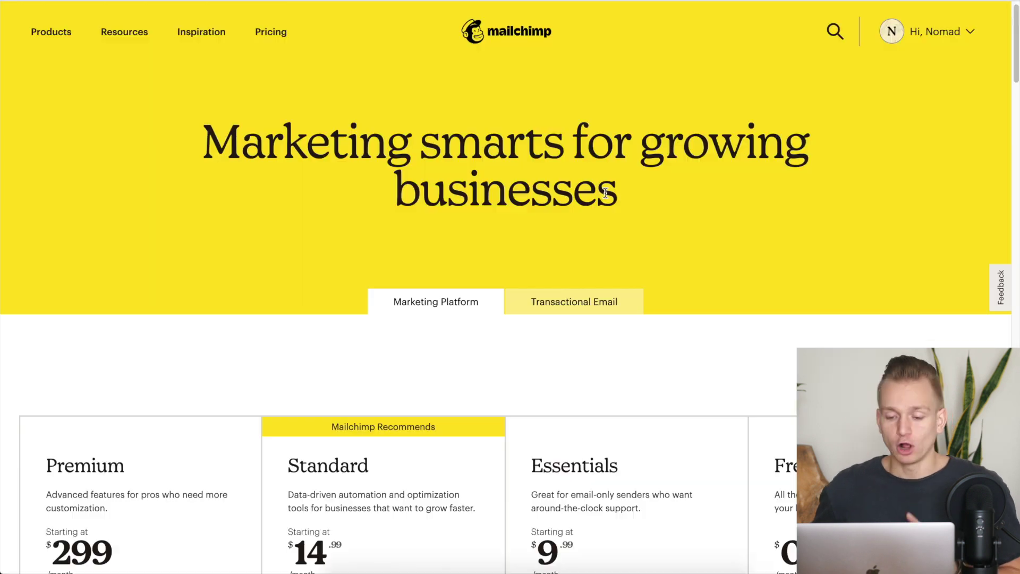
scroll(605, 193, down, 8)
scroll(605, 193, up, 3)
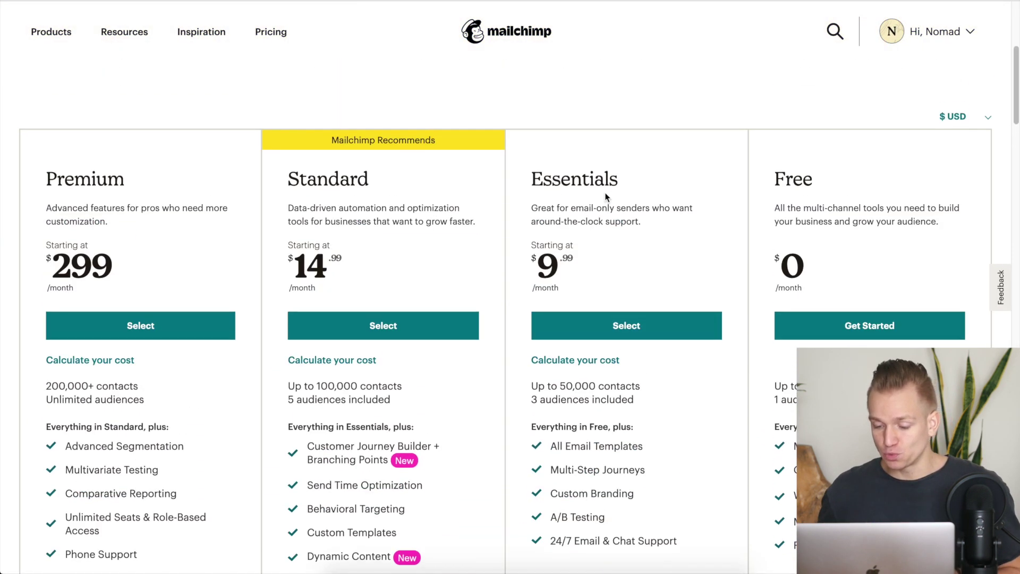
scroll(774, 202, up, 5)
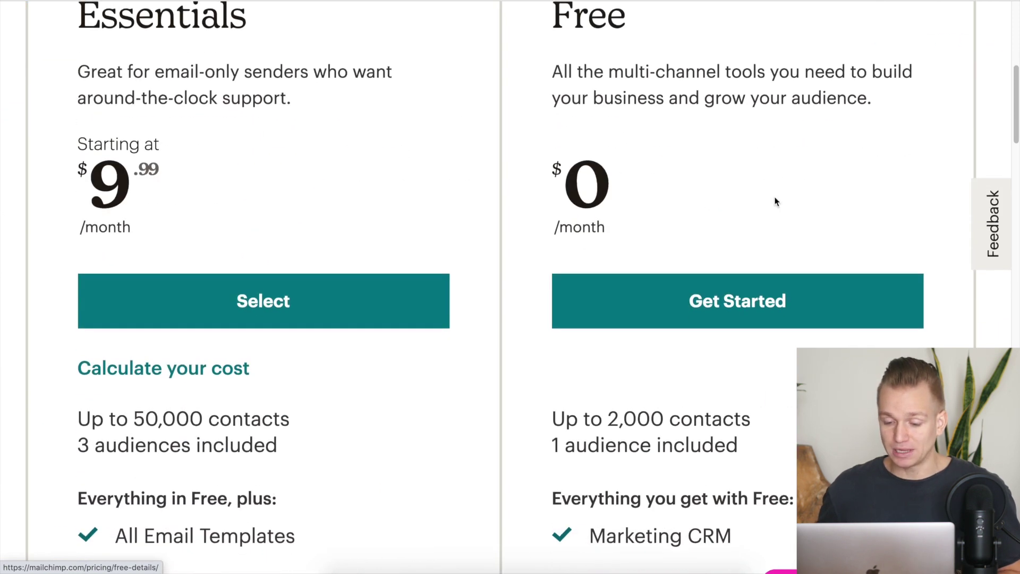
scroll(776, 202, down, 3)
scroll(776, 202, down, 3)
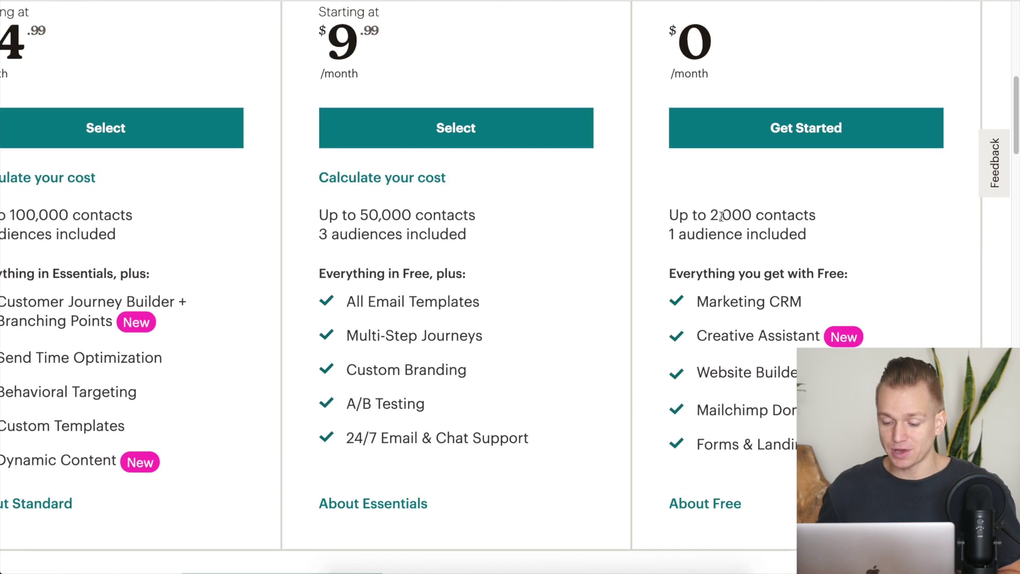
drag(711, 216, 793, 230)
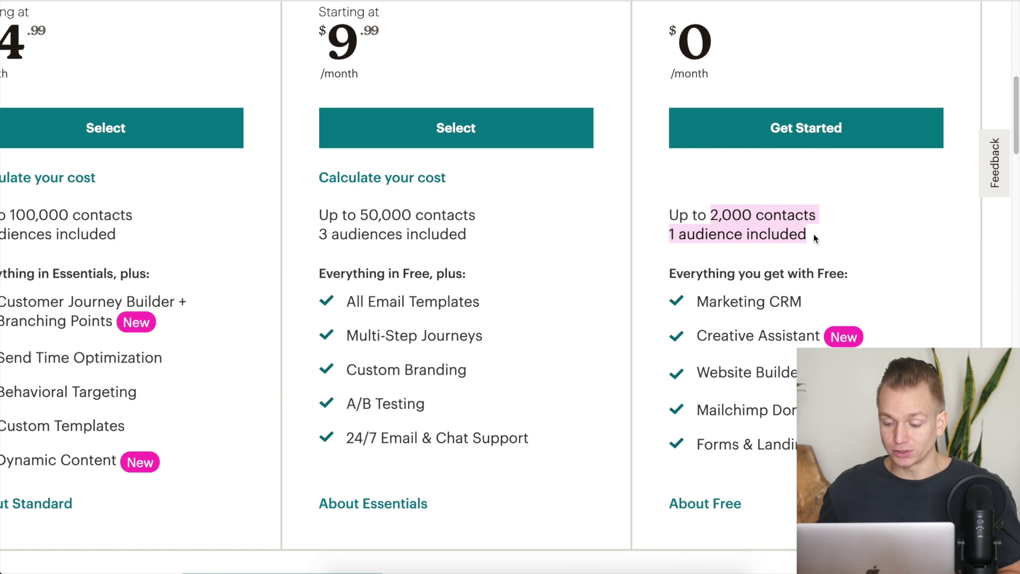
click(813, 236)
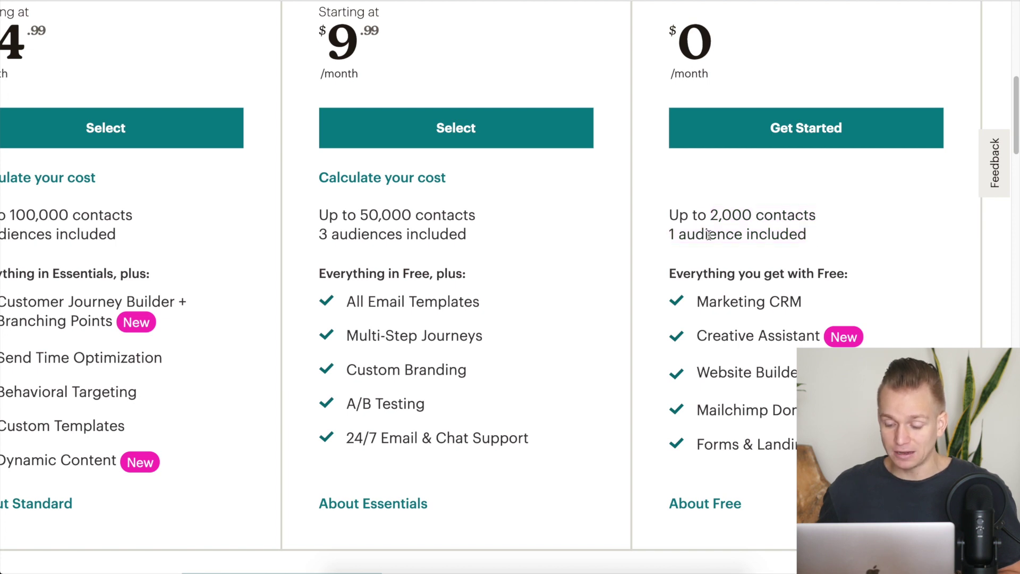
key(super+minus)
scroll(708, 235, down, 2)
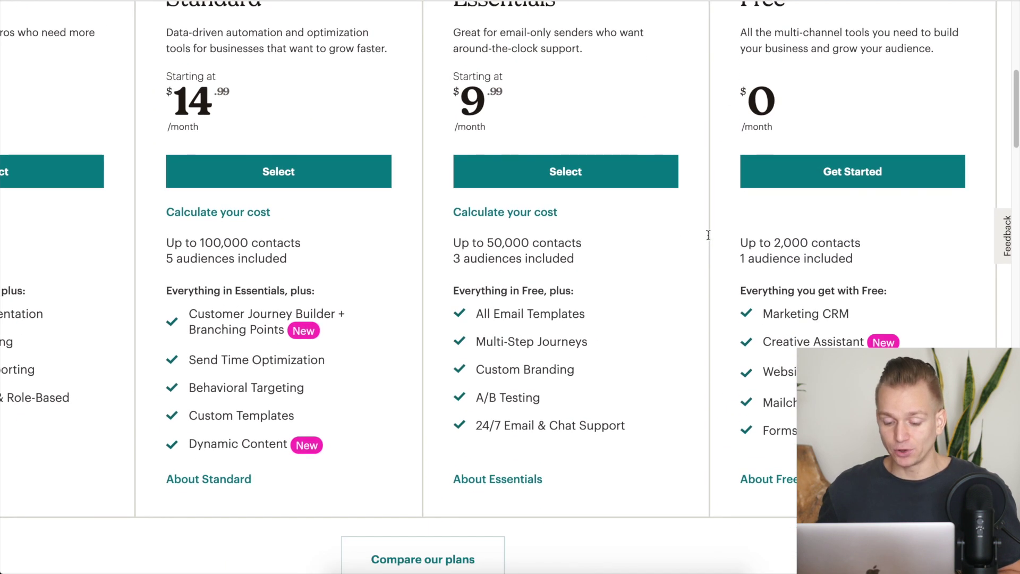
scroll(531, 297, up, 2)
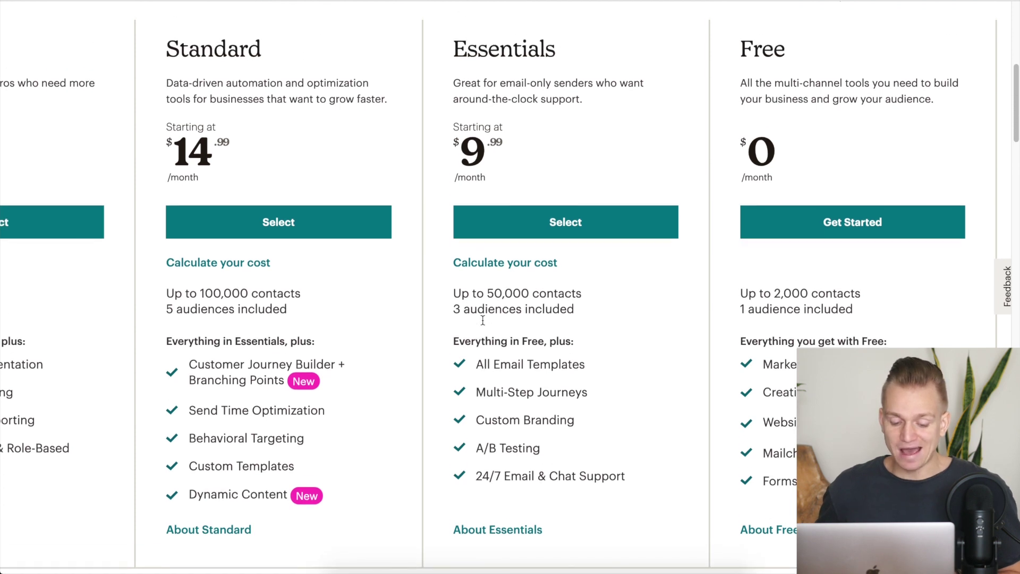
scroll(483, 319, down, 2)
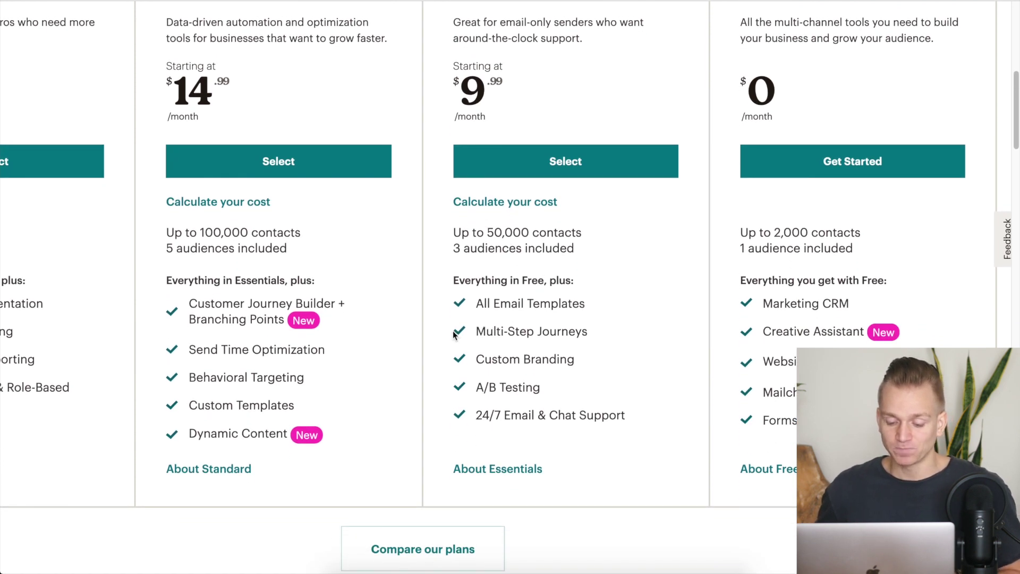
scroll(454, 333, up, 3)
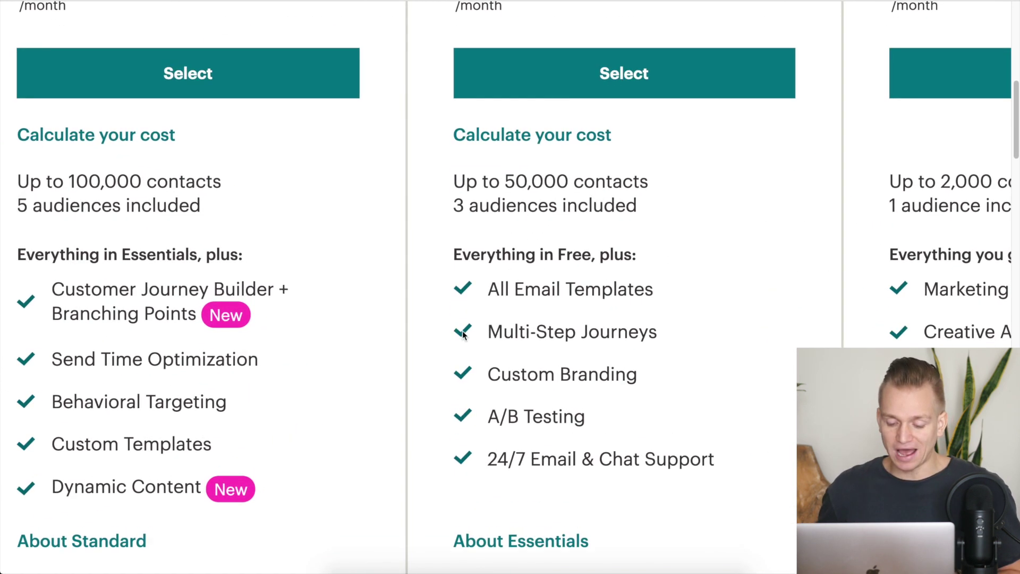
drag(490, 332, 662, 335)
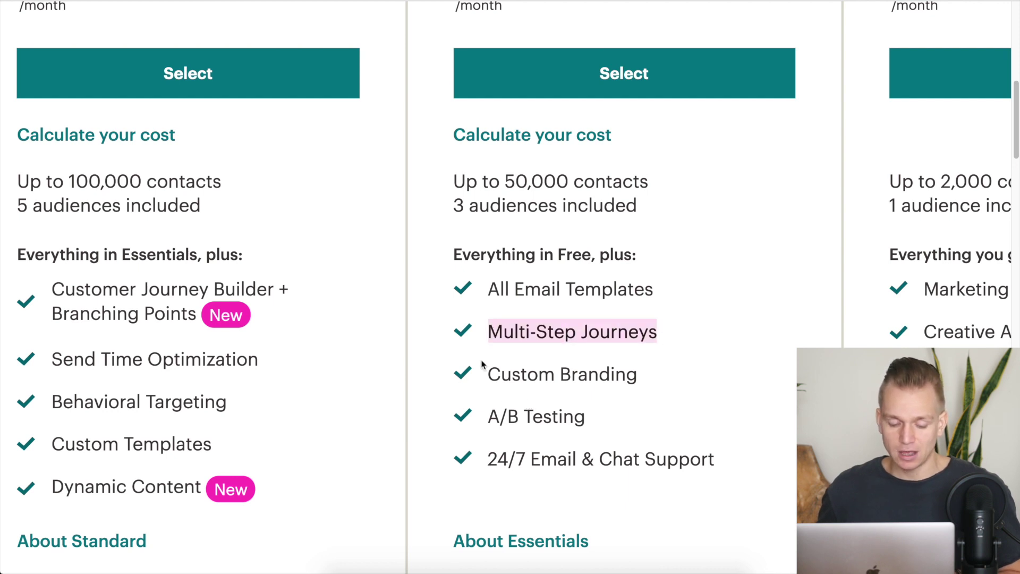
scroll(482, 364, left, 3)
scroll(481, 364, down, 2)
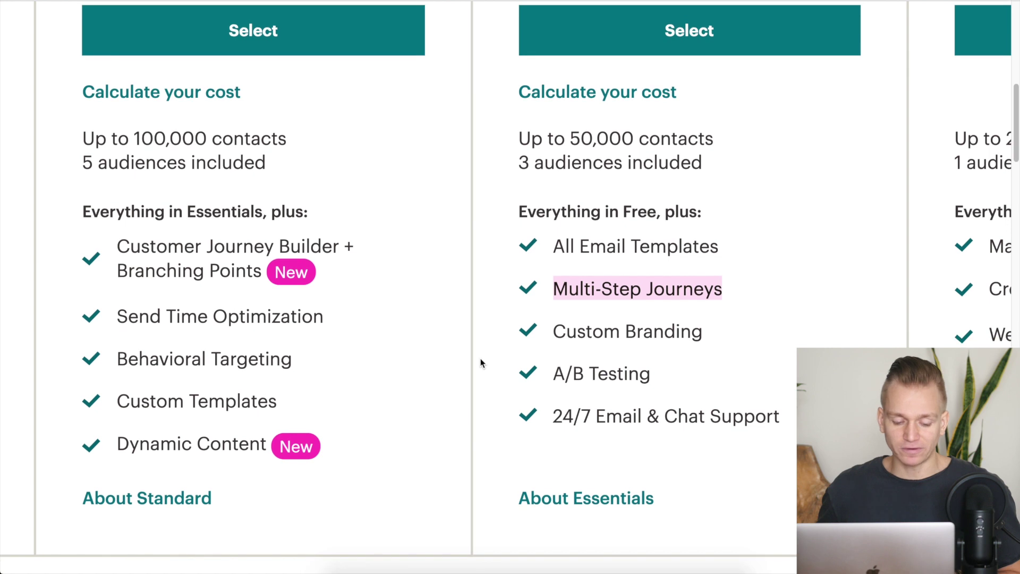
drag(115, 246, 284, 438)
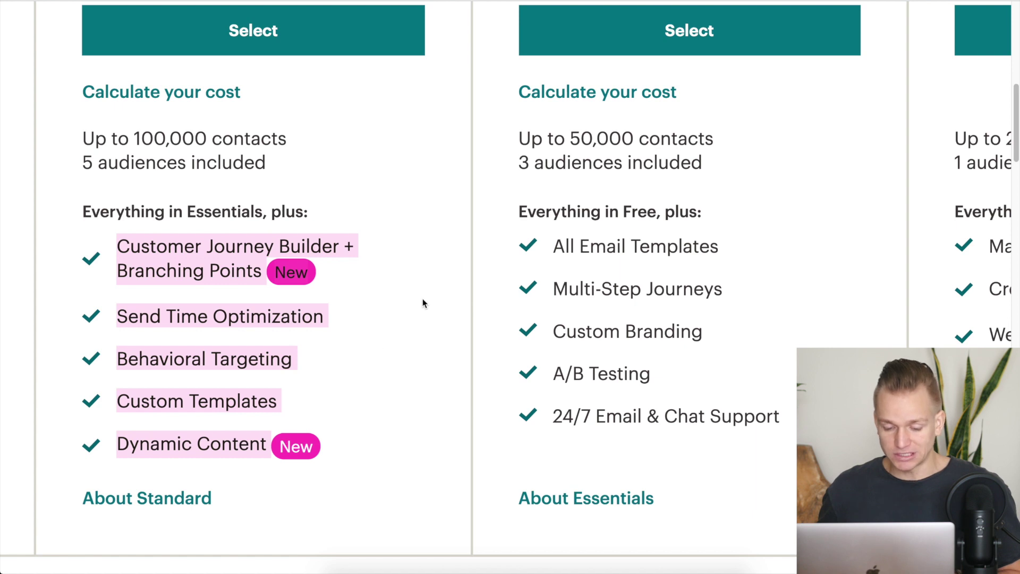
scroll(421, 301, down, 5)
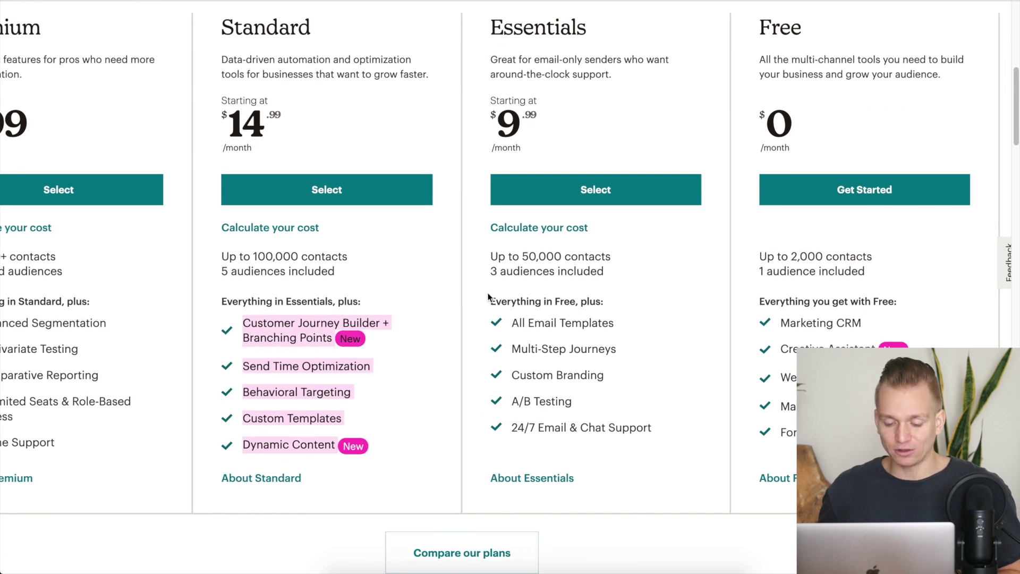
click(461, 293)
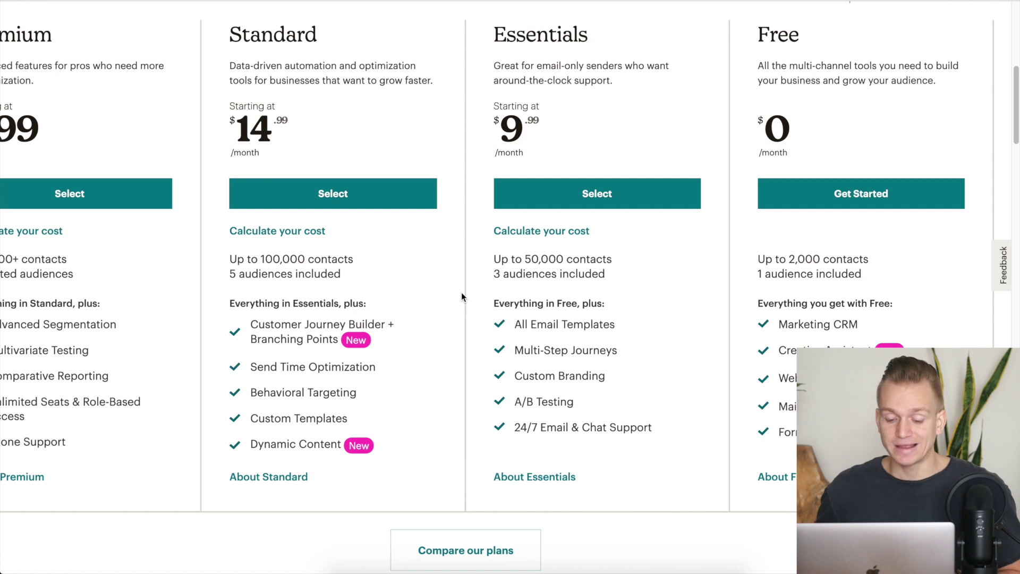
scroll(535, 293, down, 1)
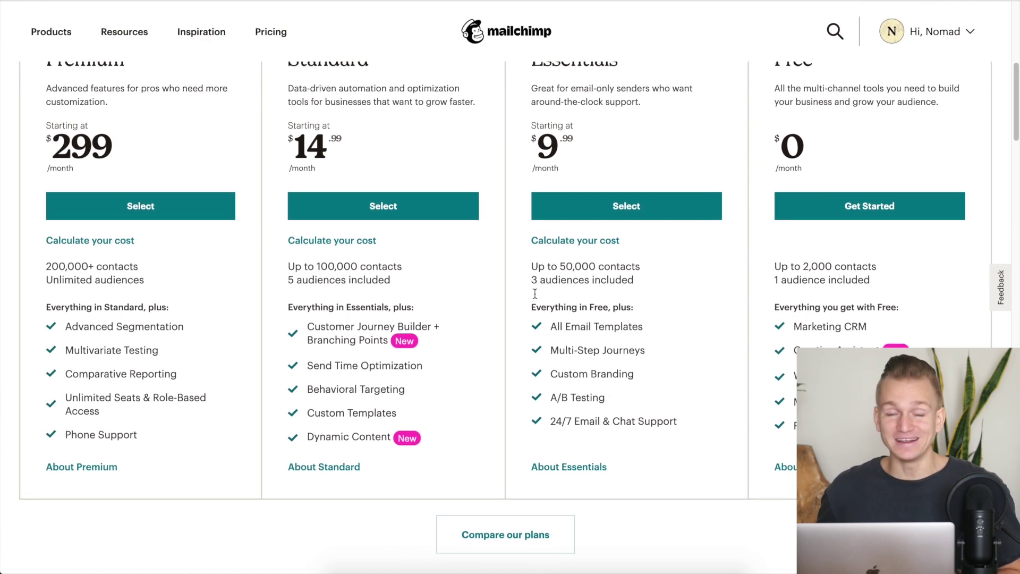
scroll(535, 293, up, 1)
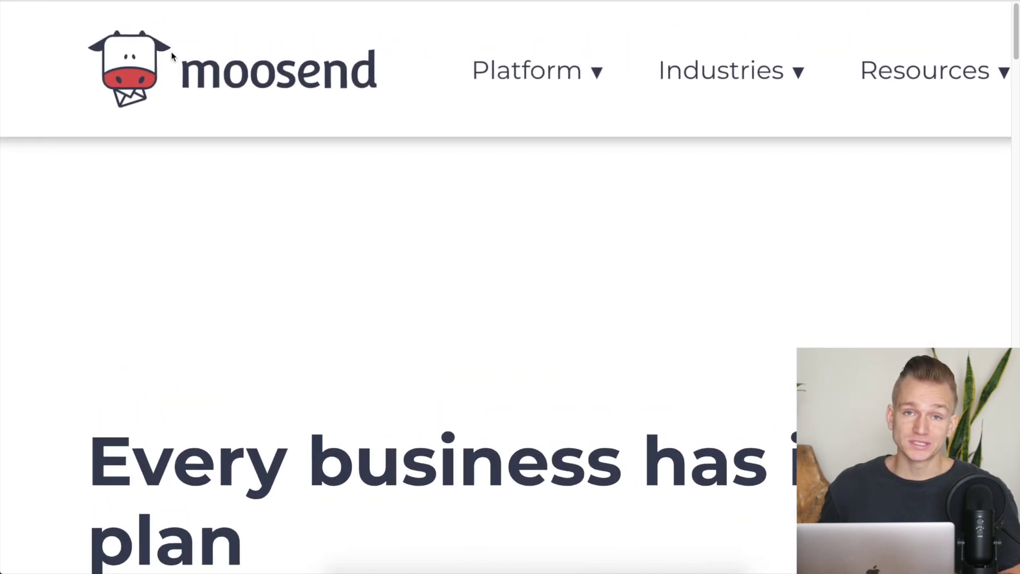
Scroll through Moosend's Free, Pro and Enterprise plan cards and their feature lists
scroll(81, 234, down, 6)
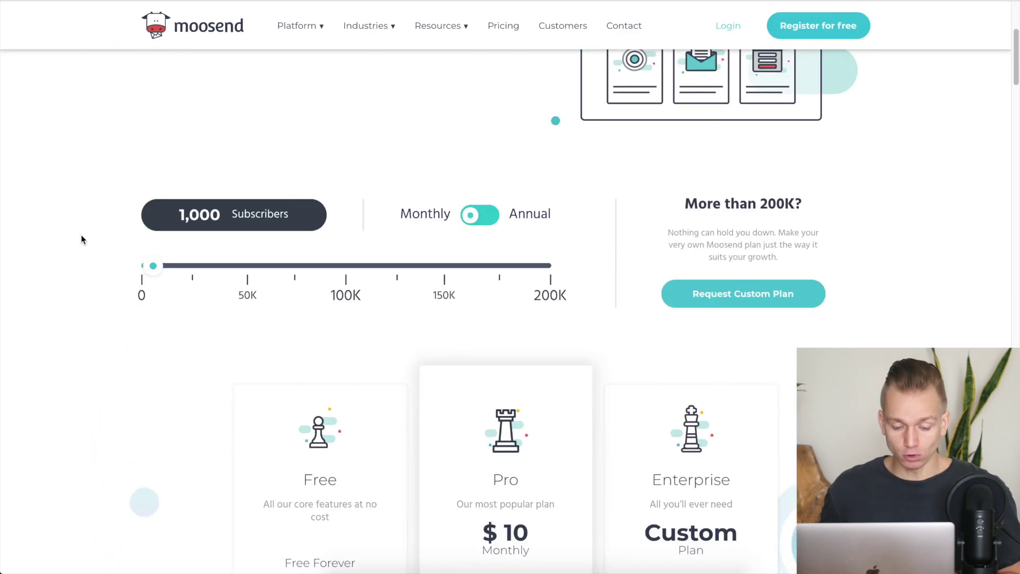
scroll(133, 320, down, 3)
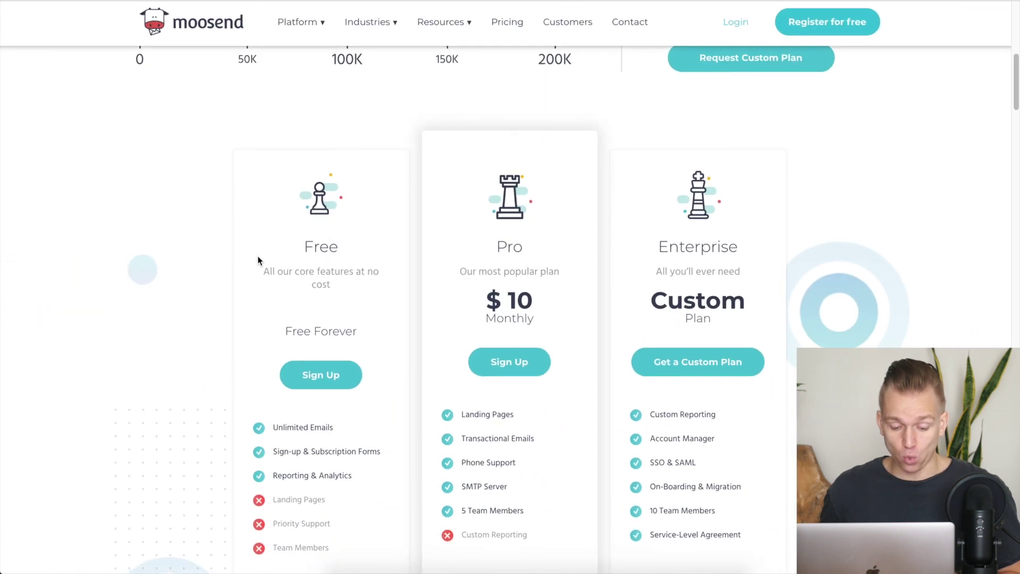
scroll(255, 265, up, 3)
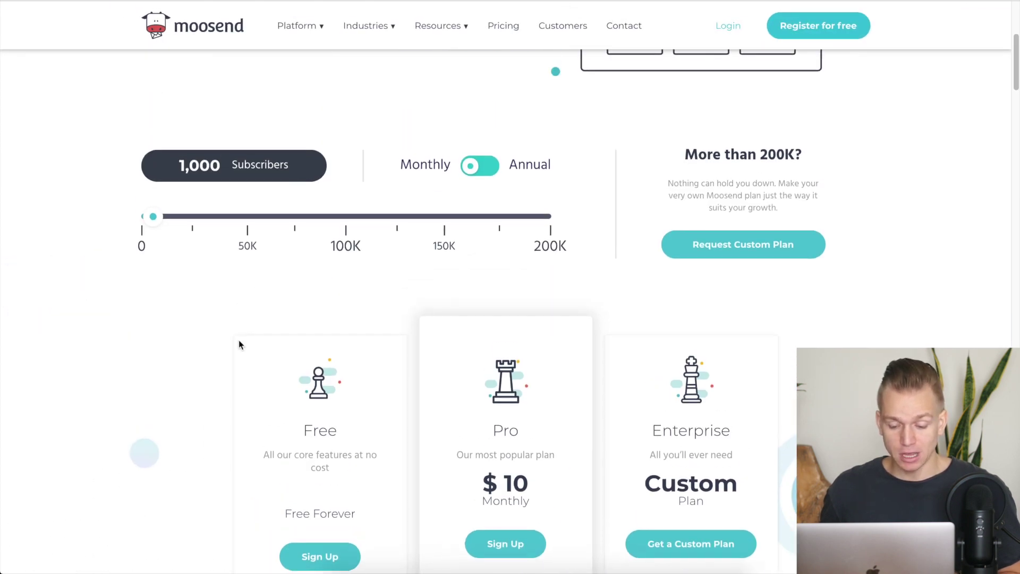
scroll(239, 344, down, 6)
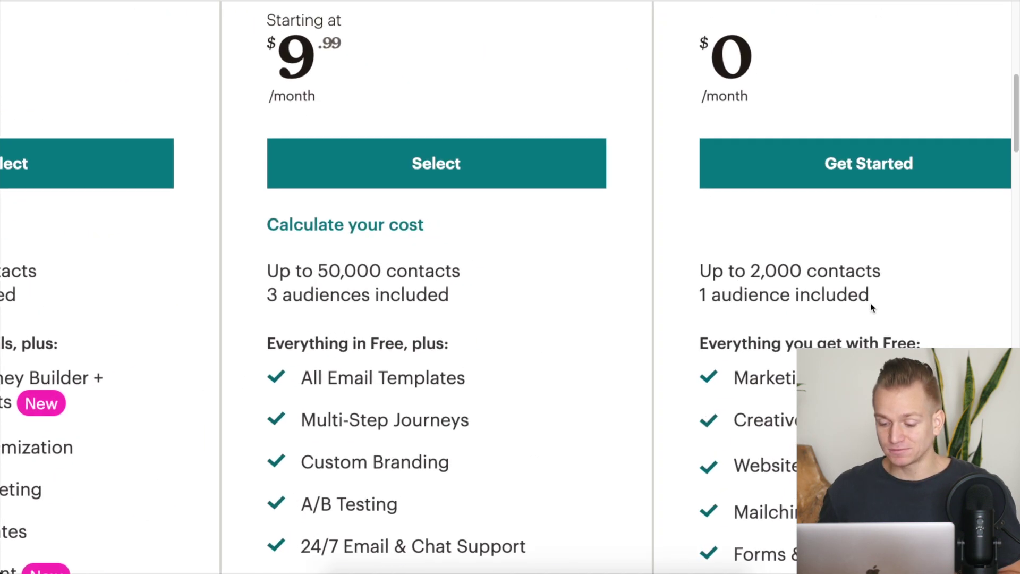
Review Mailchimp's Premium, Standard, Essentials and Free plan cards, then go to Moosend's pricing
scroll(870, 307, down, 2)
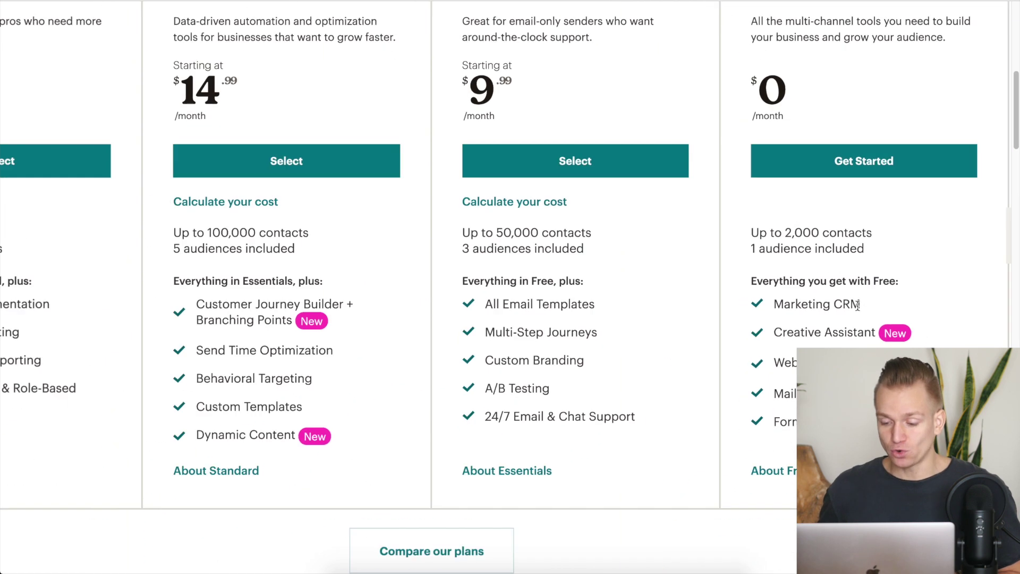
scroll(857, 307, down, 6)
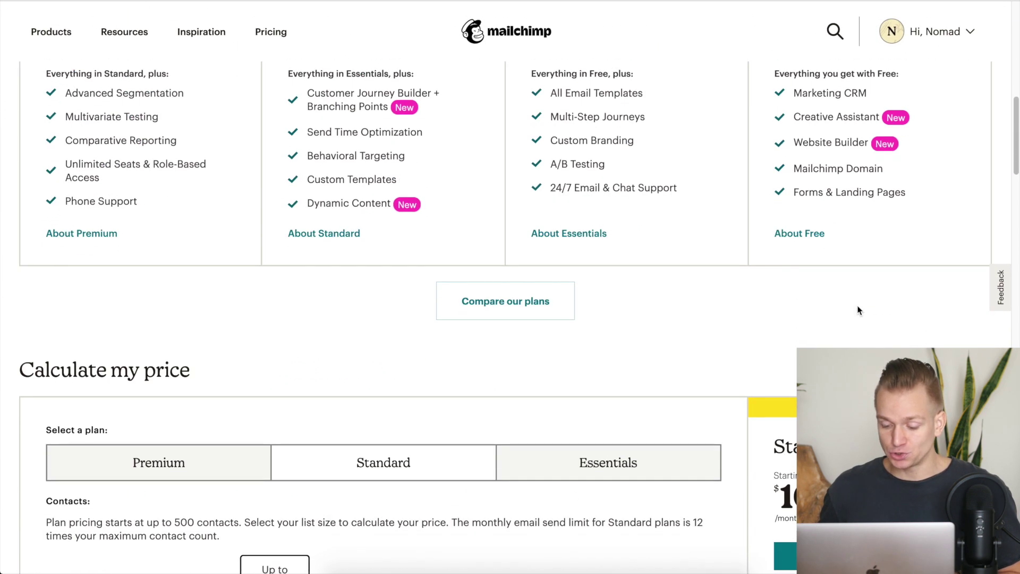
scroll(823, 251, up, 10)
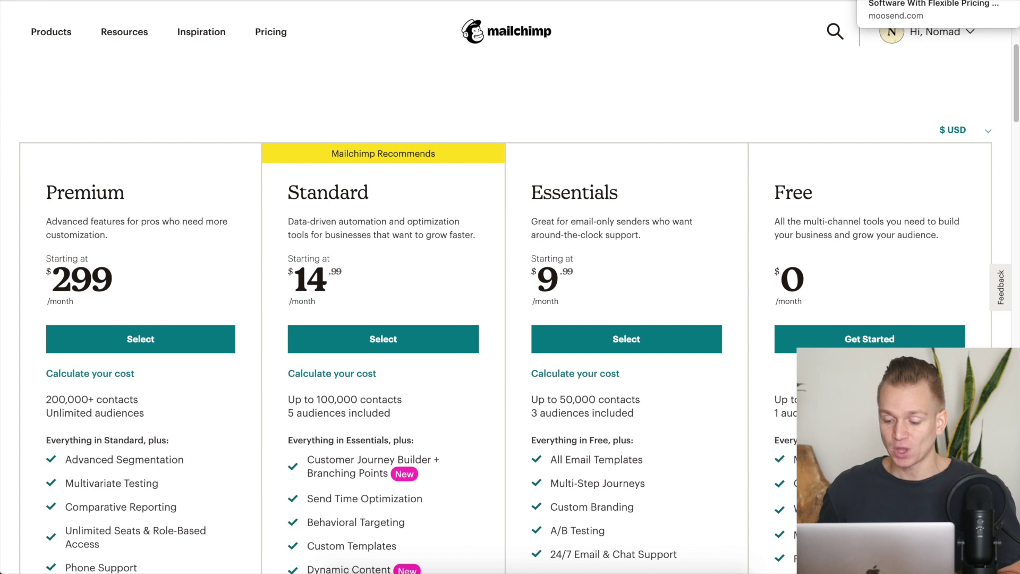
click(934, 2)
Scroll down Moosend's Compare Plans table for Free, Pro and Enterprise
scroll(223, 202, up, 4)
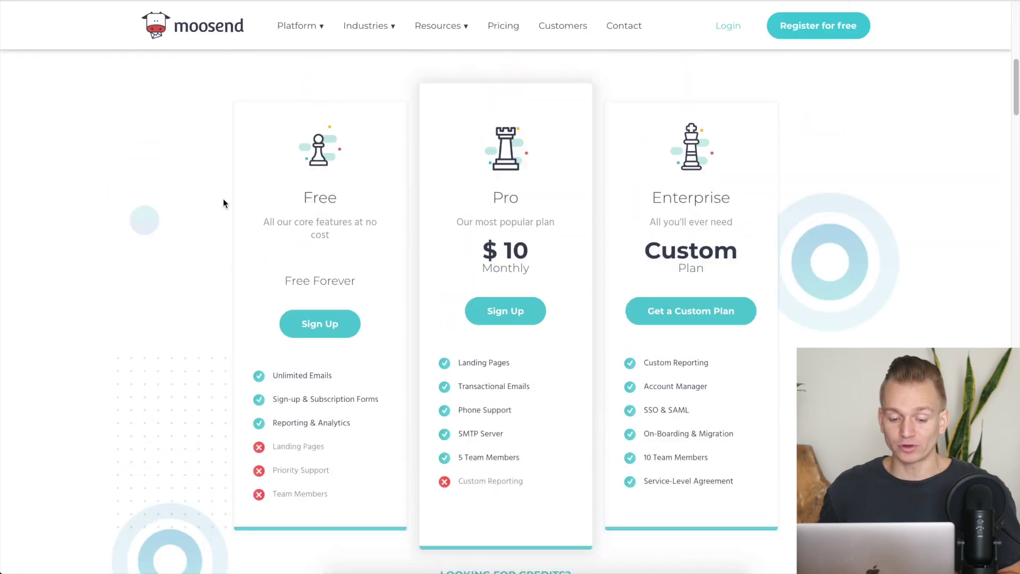
scroll(223, 201, up, 2)
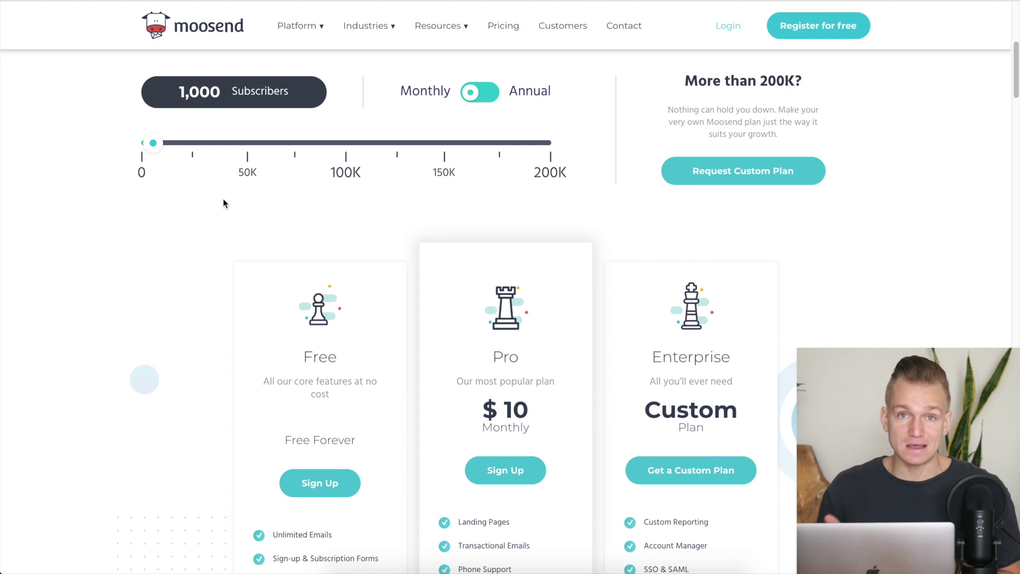
scroll(228, 228, down, 4)
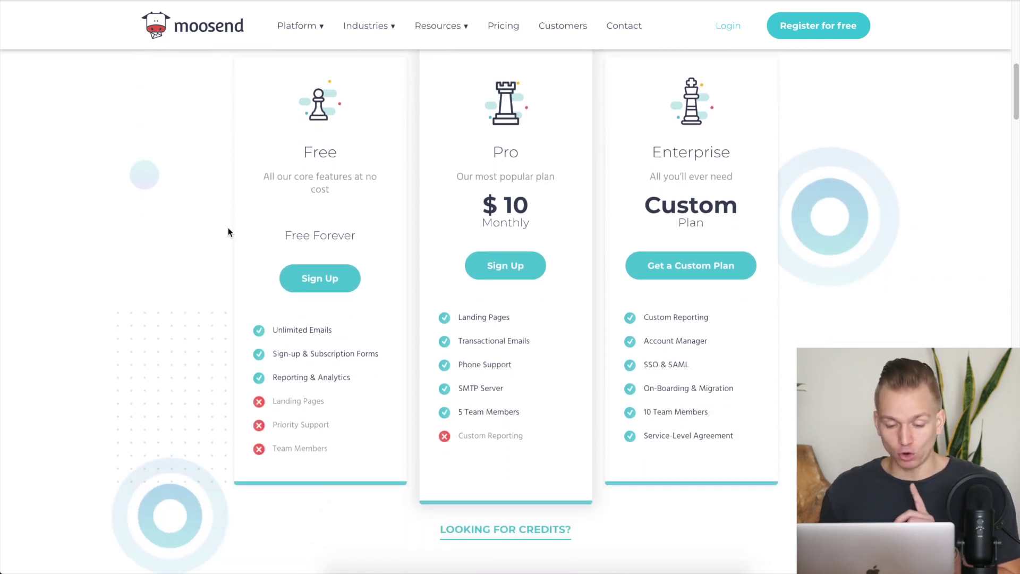
scroll(228, 232, down, 8)
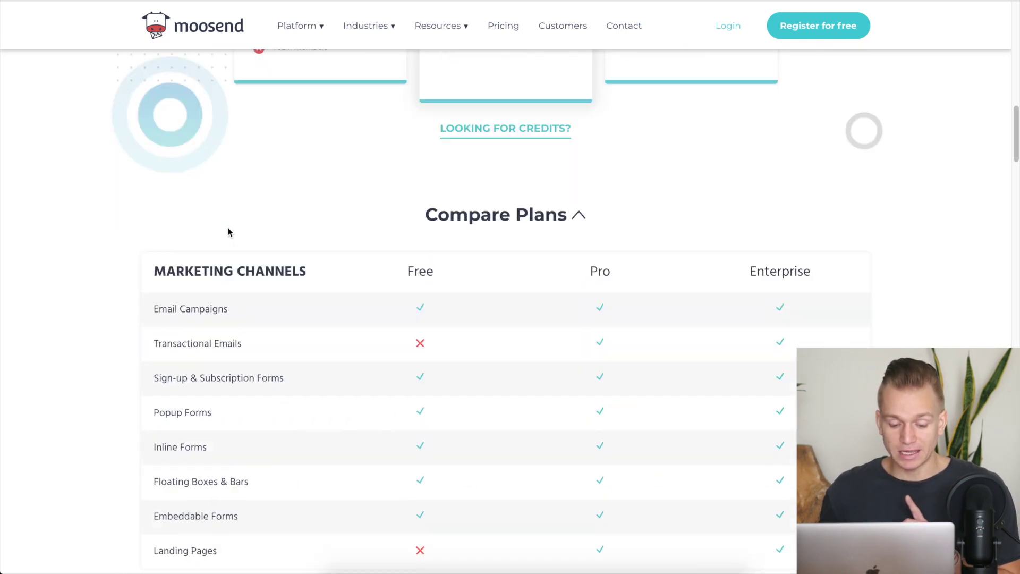
scroll(228, 232, down, 3)
scroll(427, 322, down, 5)
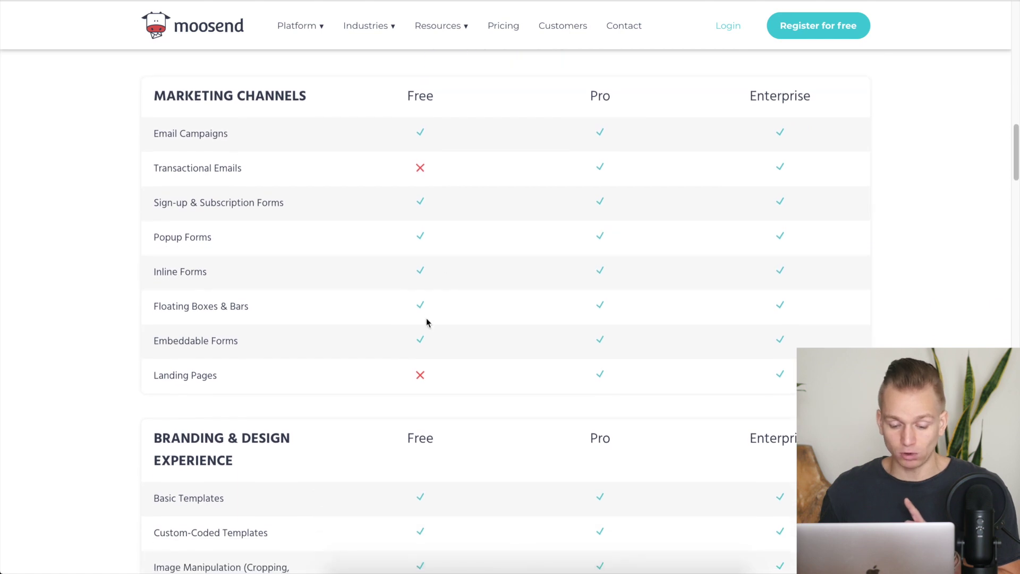
scroll(427, 322, down, 12)
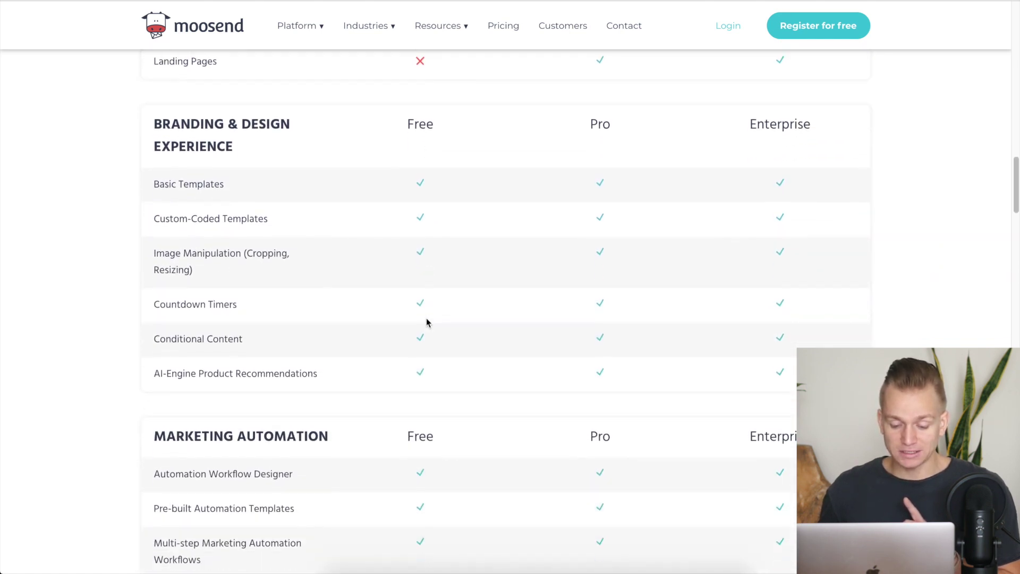
scroll(427, 323, down, 13)
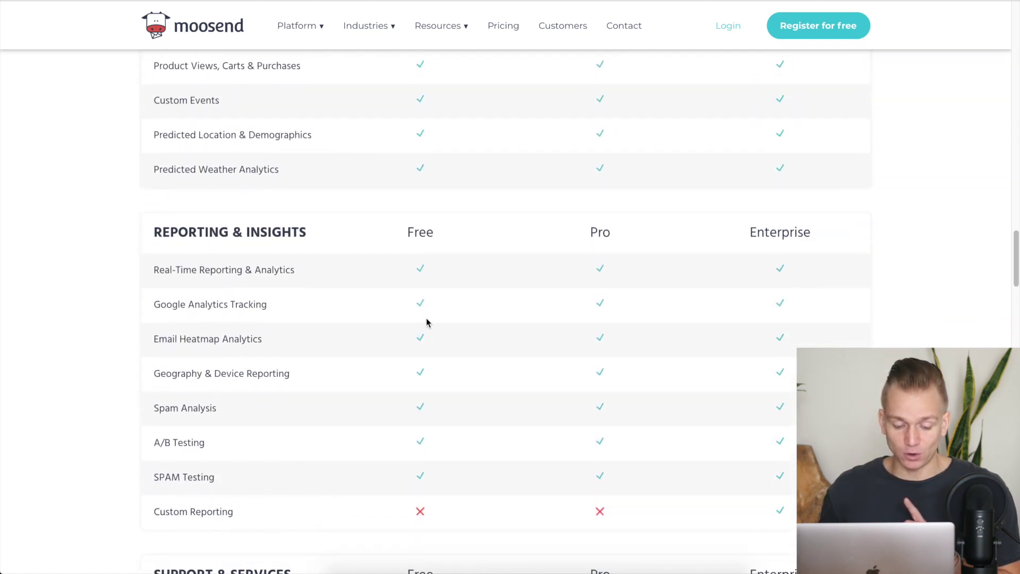
scroll(427, 322, up, 20)
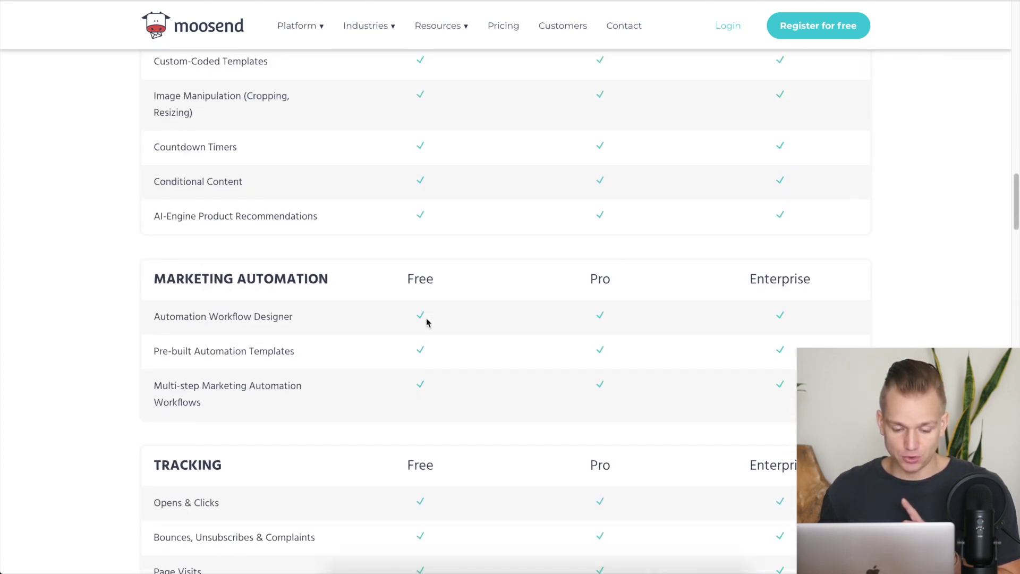
scroll(427, 319, up, 5)
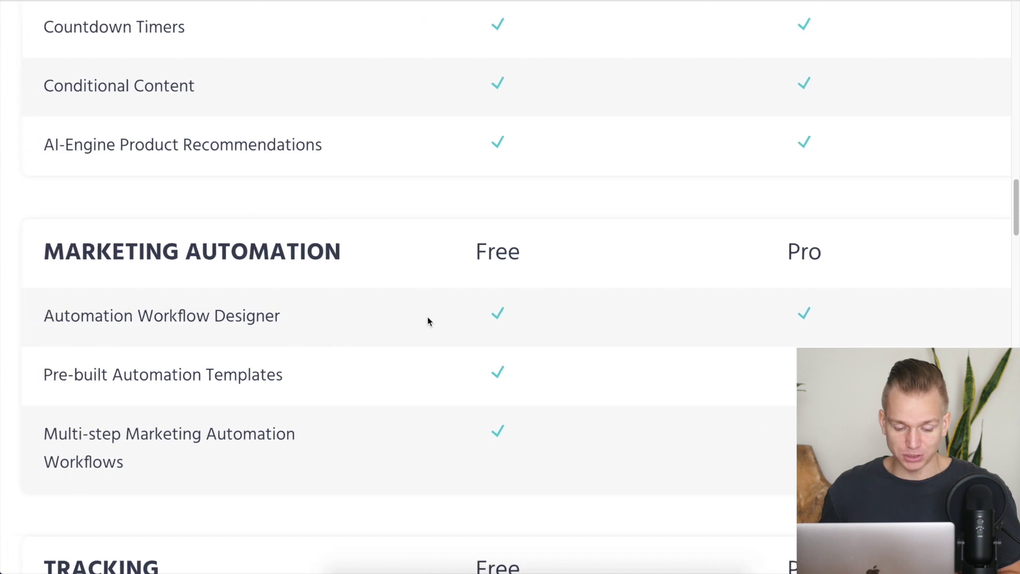
scroll(427, 319, down, 2)
Highlight the Automation Workflow Designer feature, then keep reviewing the comparison table
triple_click(218, 245)
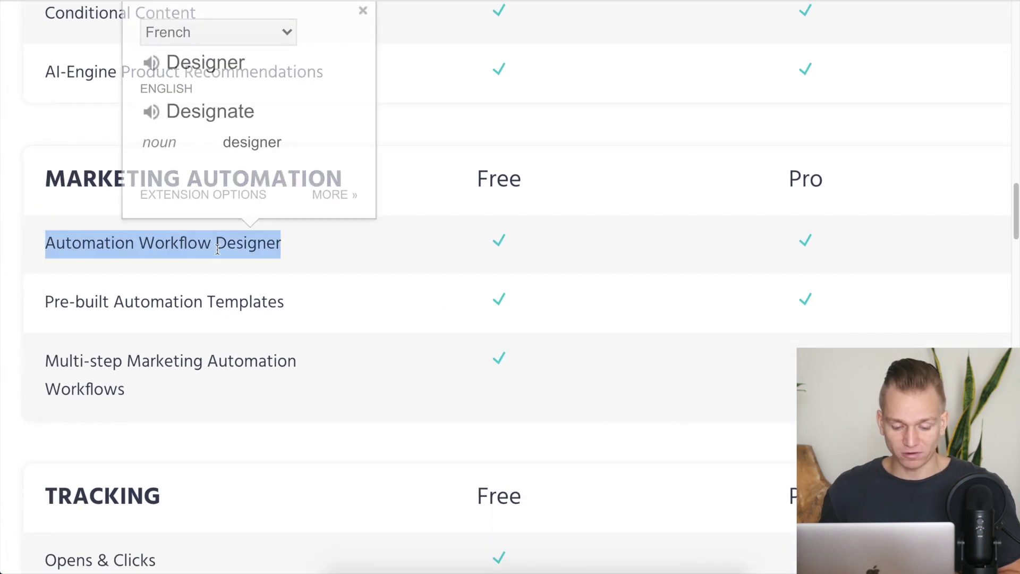
click(218, 305)
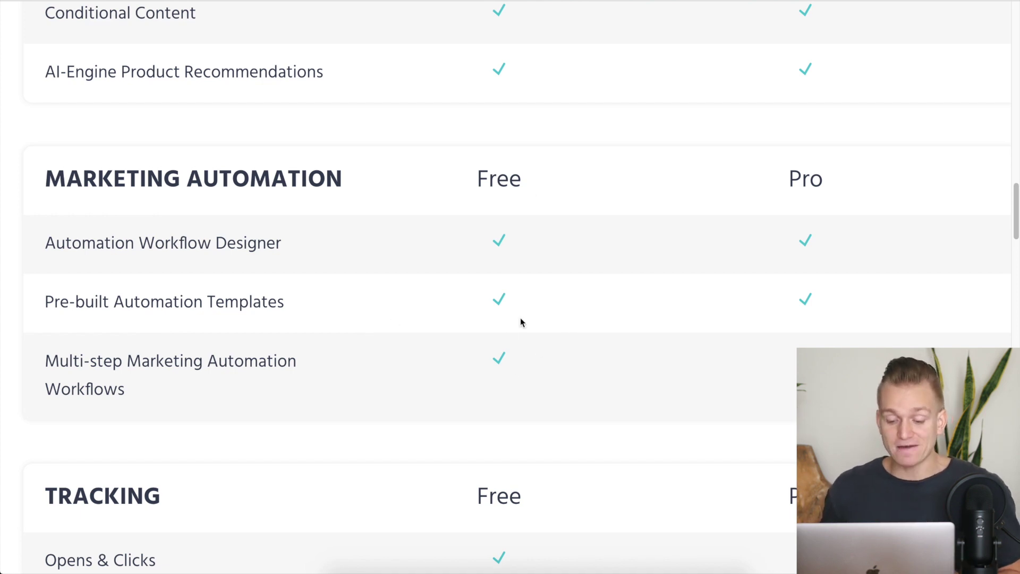
scroll(508, 329, down, 5)
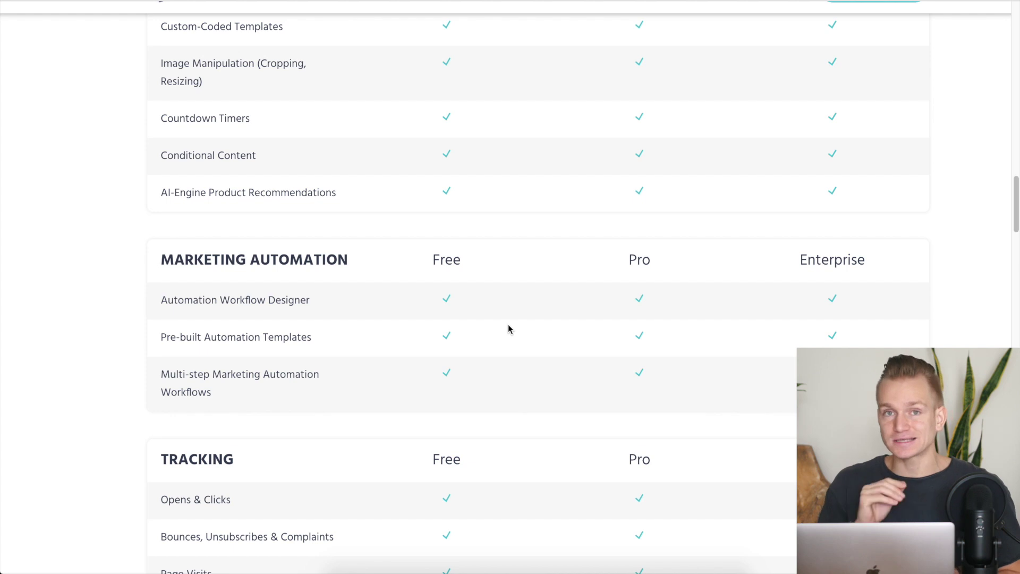
scroll(508, 329, up, 5)
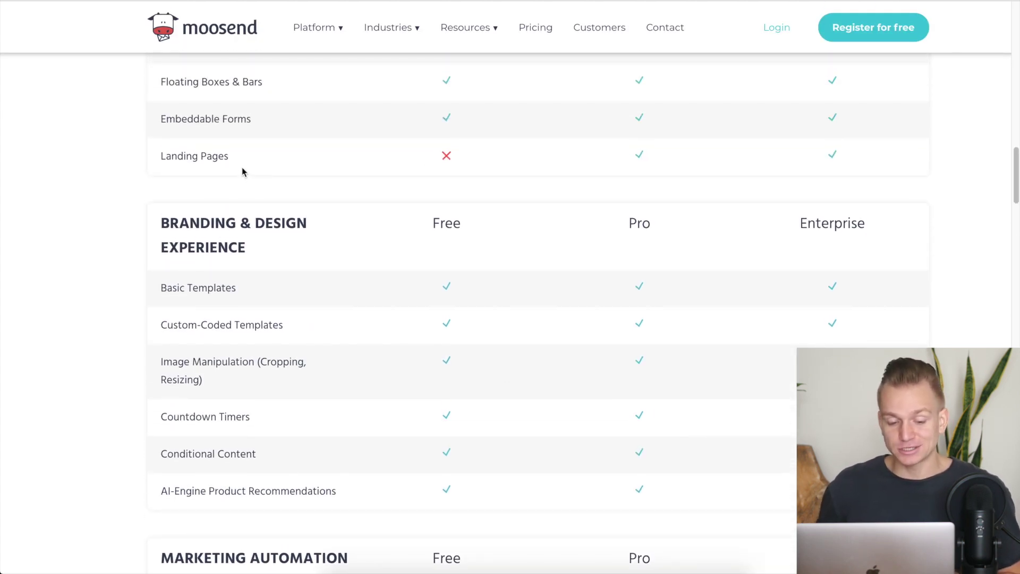
scroll(471, 185, down, 2)
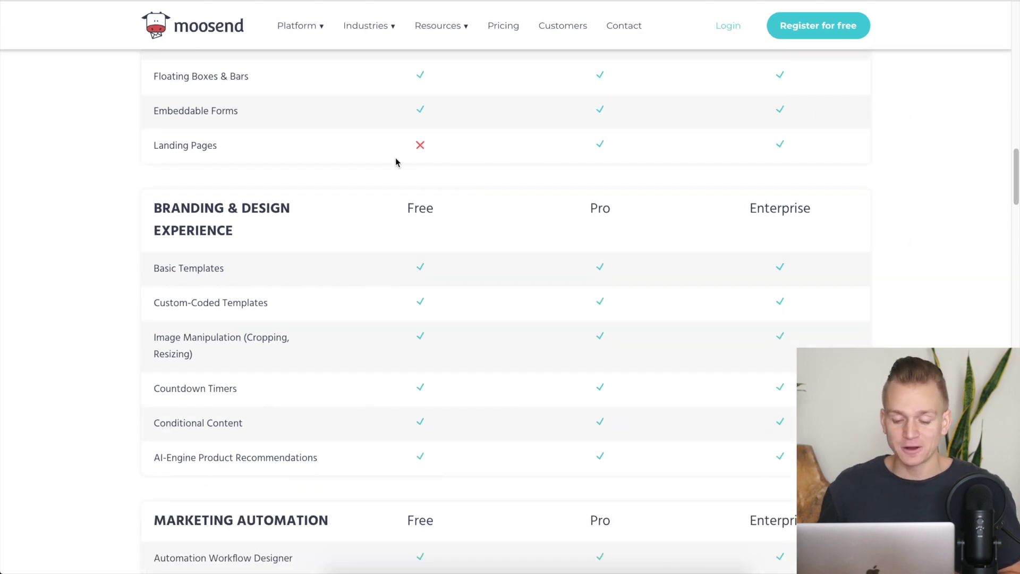
scroll(378, 162, up, 15)
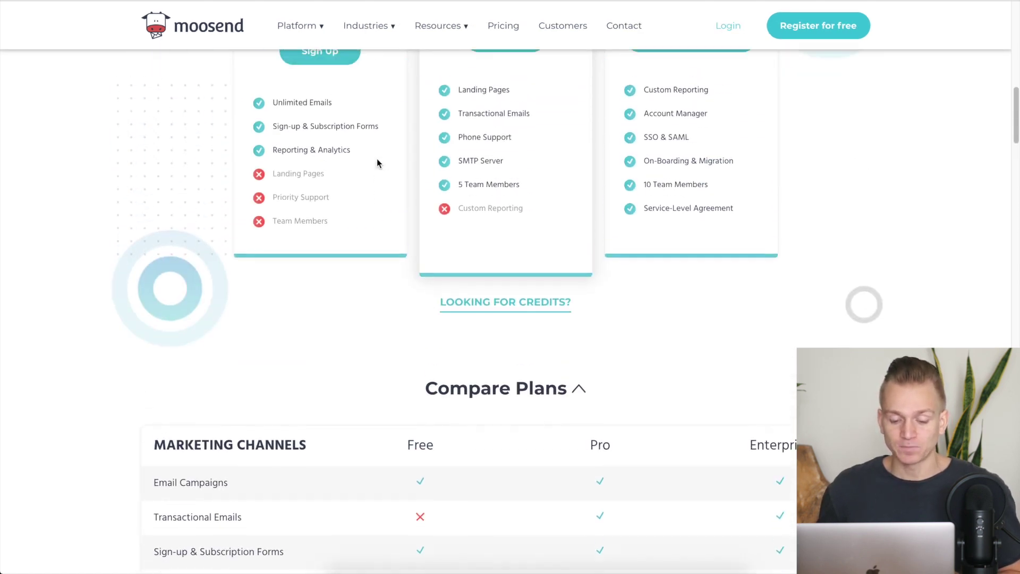
scroll(377, 158, up, 5)
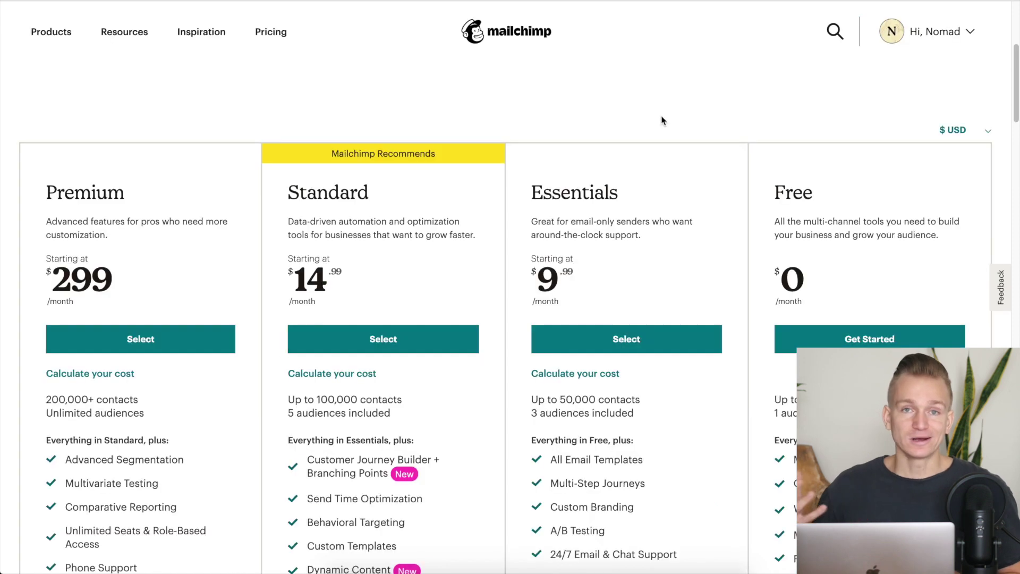
scroll(661, 121, down, 2)
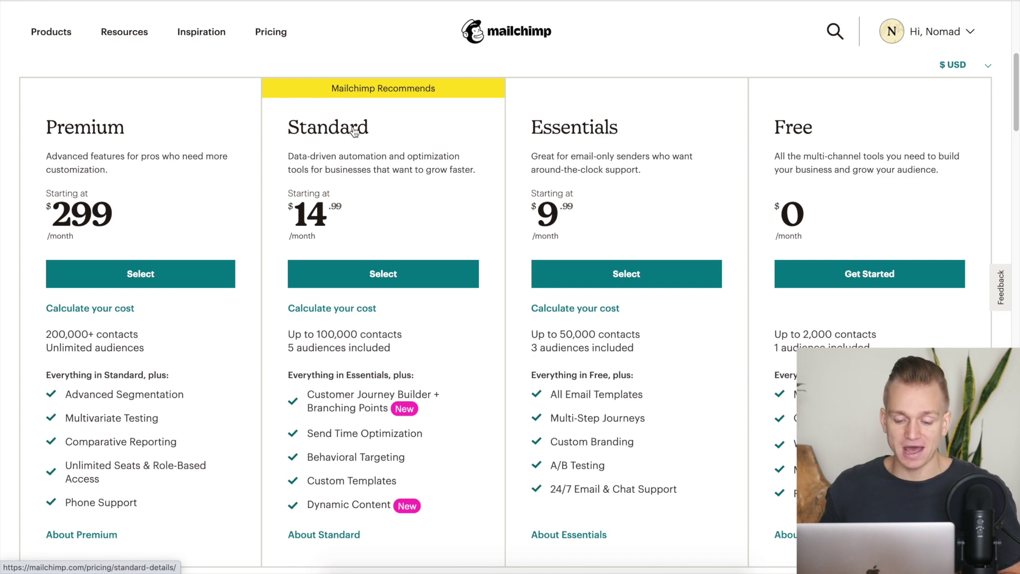
Compare Mailchimp's plan prices, then view the Standard quote of $105/month for 10k contacts
scroll(516, 183, down, 2)
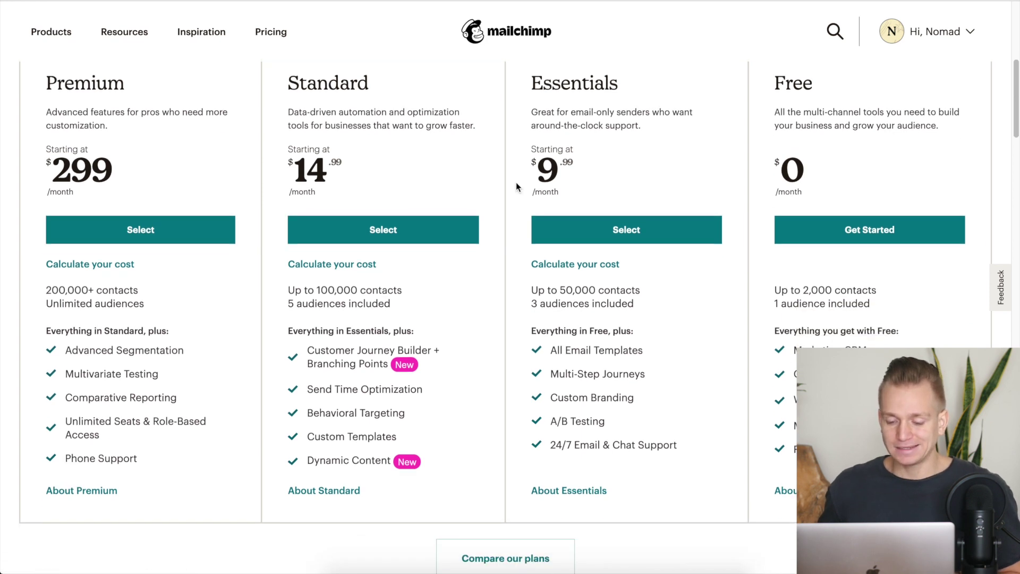
scroll(515, 184, up, 2)
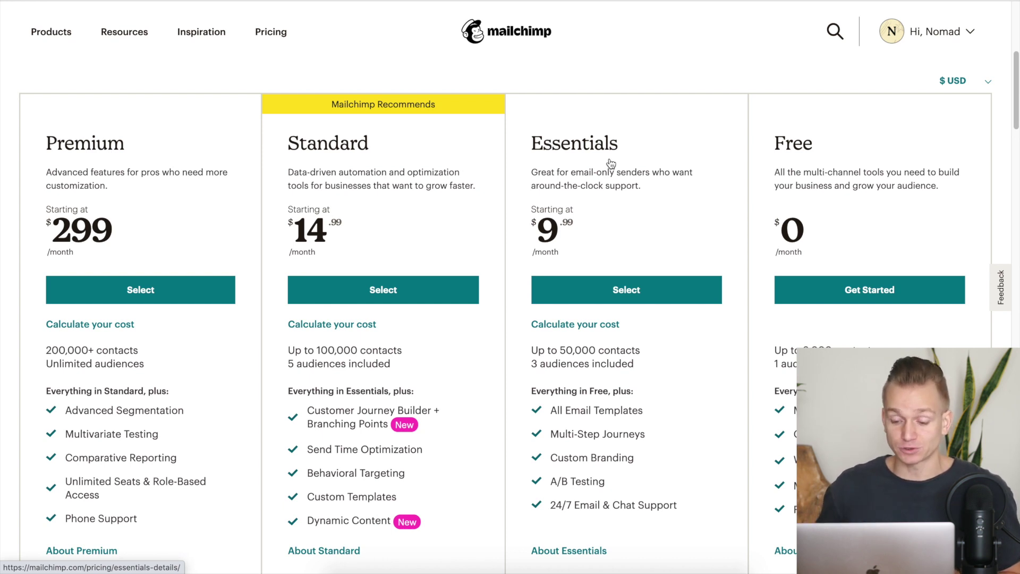
scroll(611, 163, down, 2)
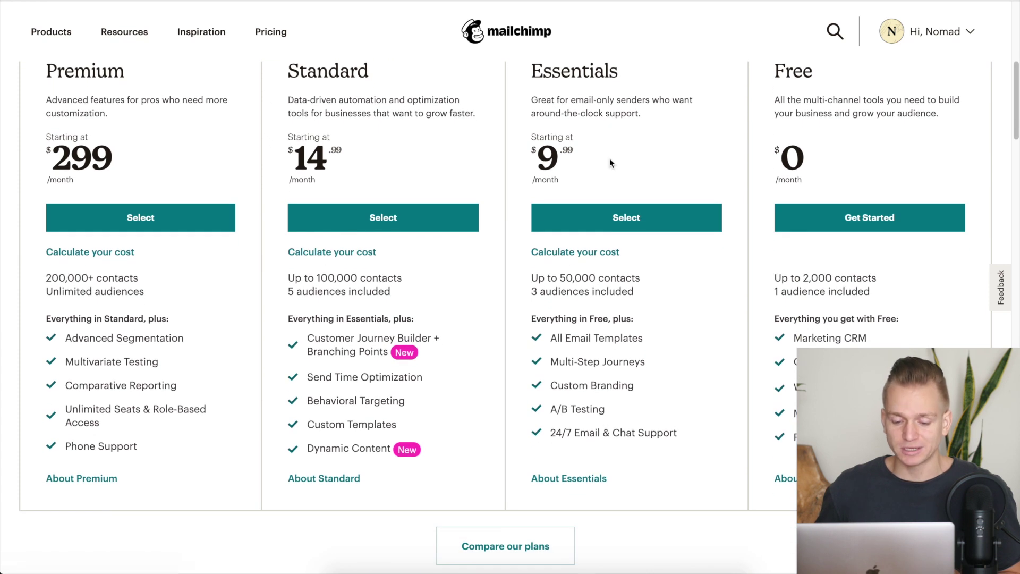
scroll(448, 121, up, 2)
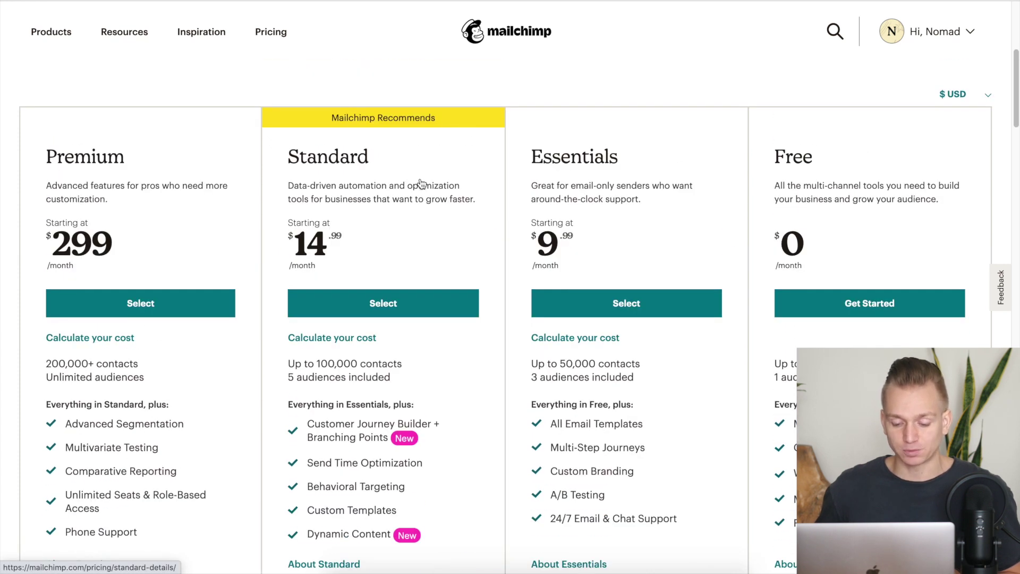
scroll(416, 180, down, 1)
scroll(424, 187, up, 2)
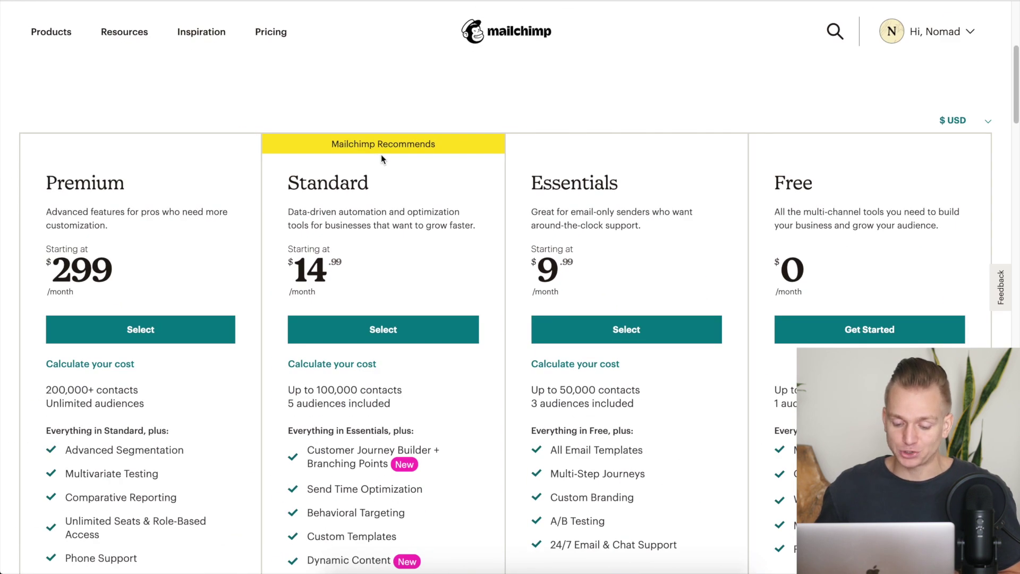
scroll(381, 154, down, 5)
scroll(381, 154, up, 3)
scroll(381, 154, down, 10)
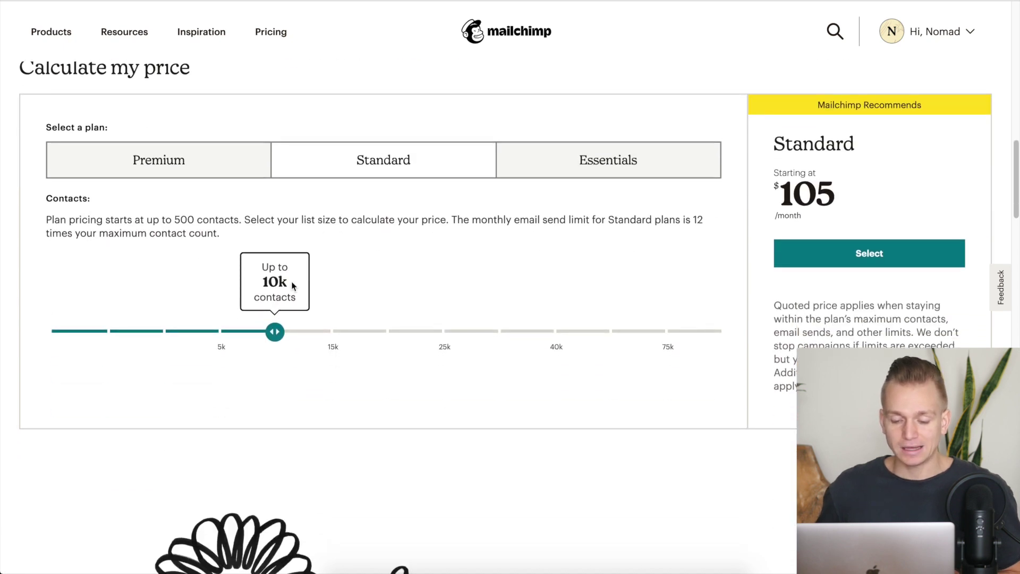
scroll(469, 191, down, 1)
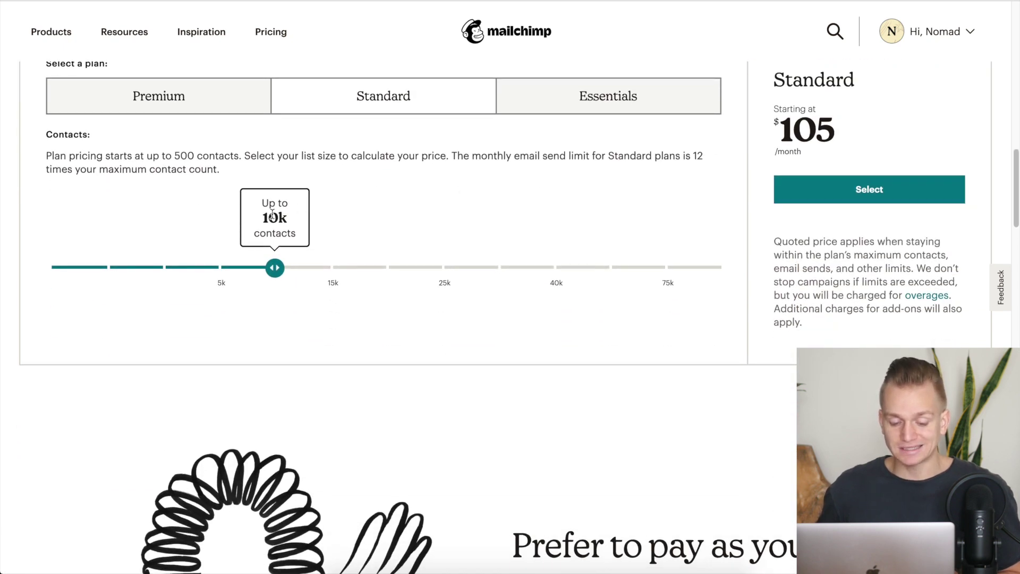
scroll(272, 214, up, 5)
scroll(272, 214, down, 5)
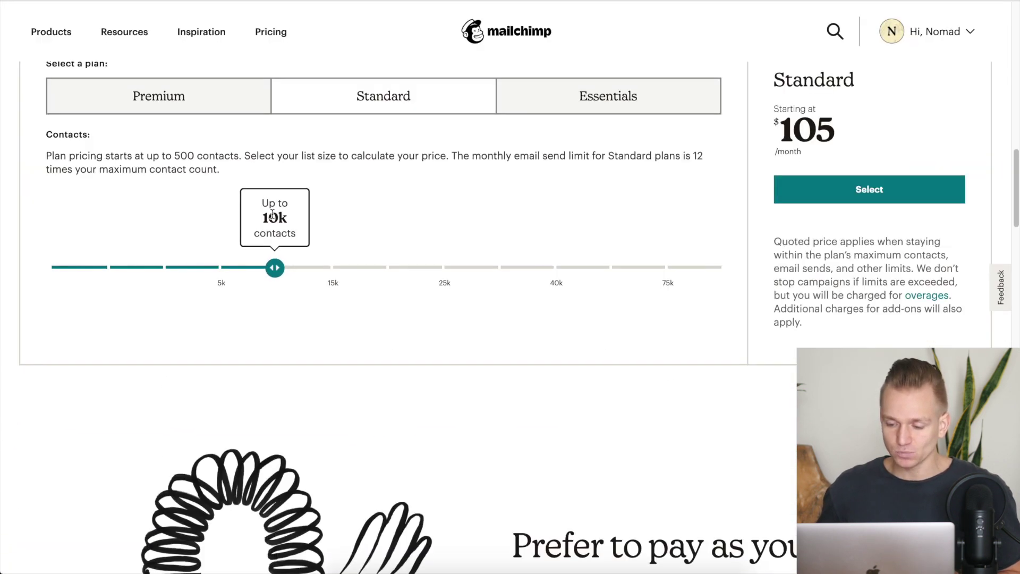
scroll(786, 103, up, 2)
scroll(798, 216, up, 5)
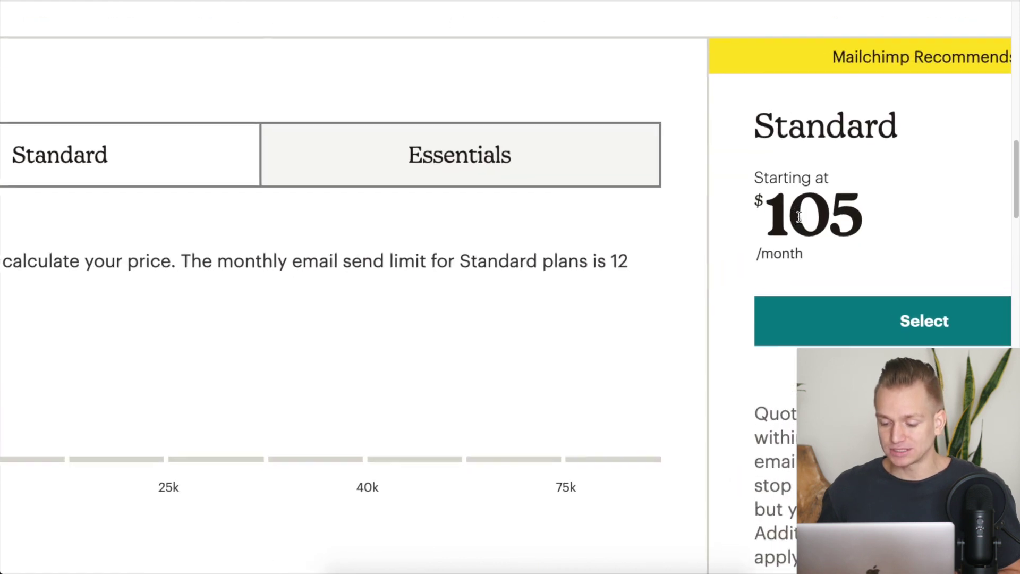
double_click(798, 216)
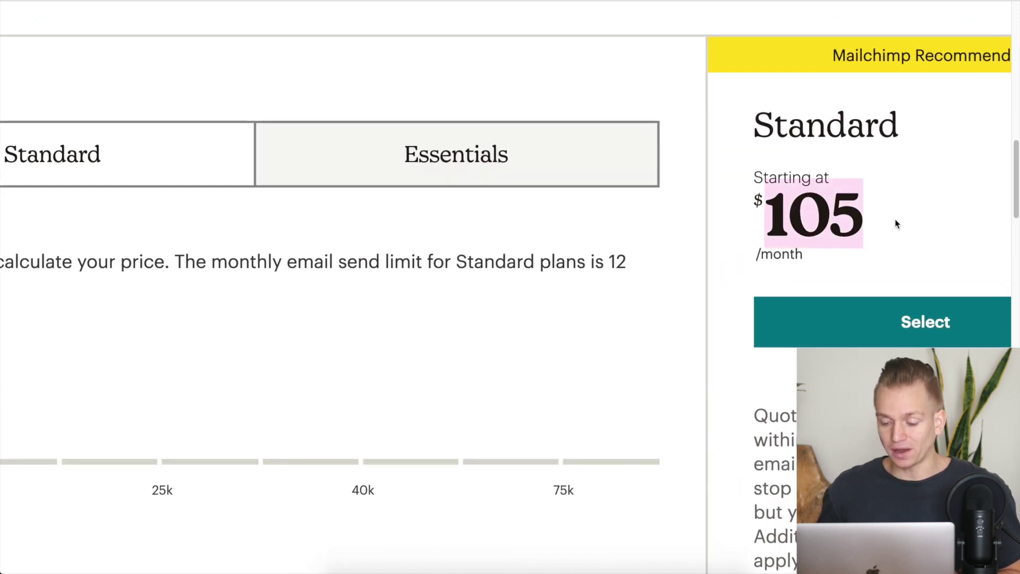
scroll(884, 218, down, 5)
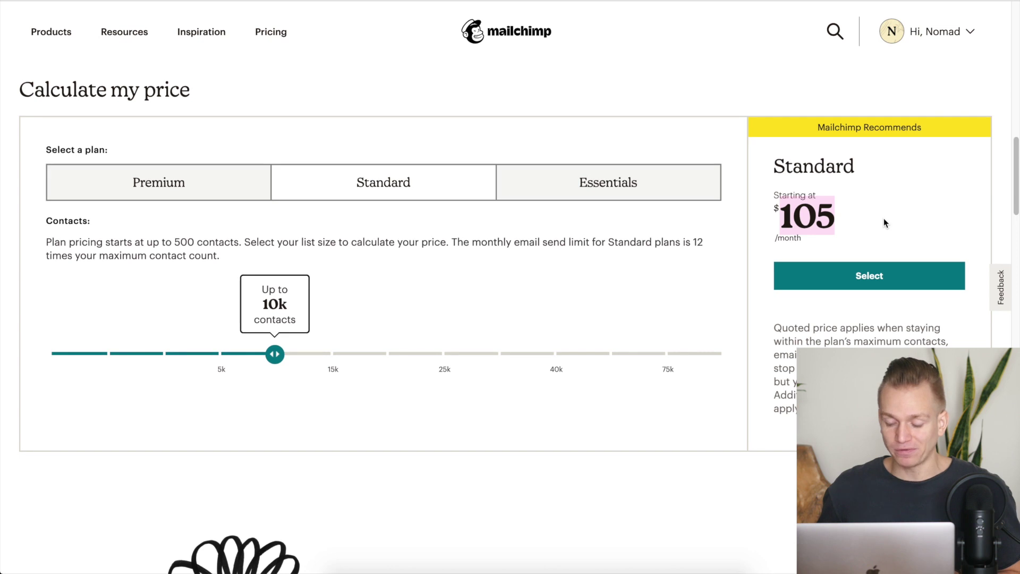
scroll(883, 218, up, 2)
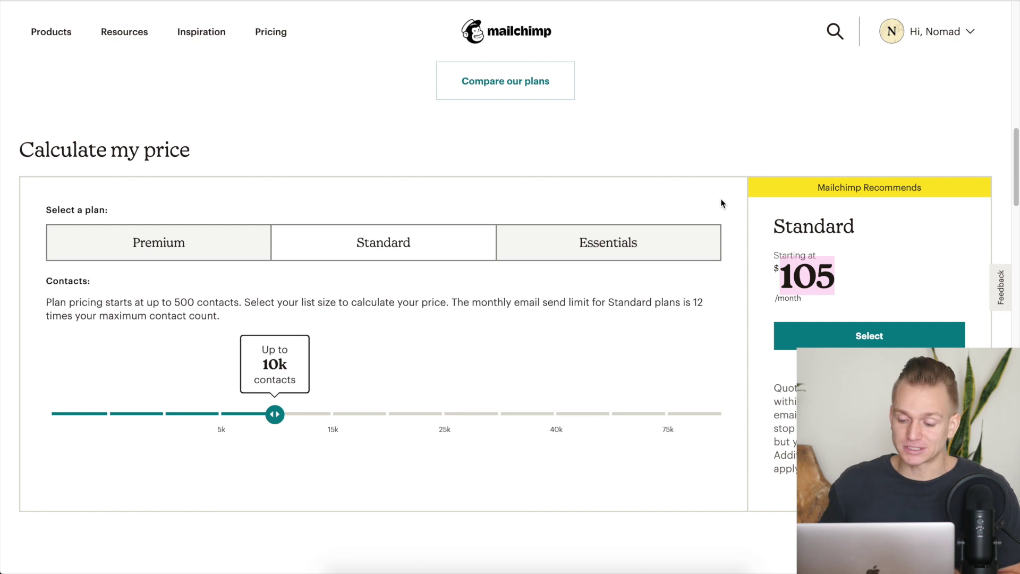
click(755, 155)
scroll(756, 159, up, 10)
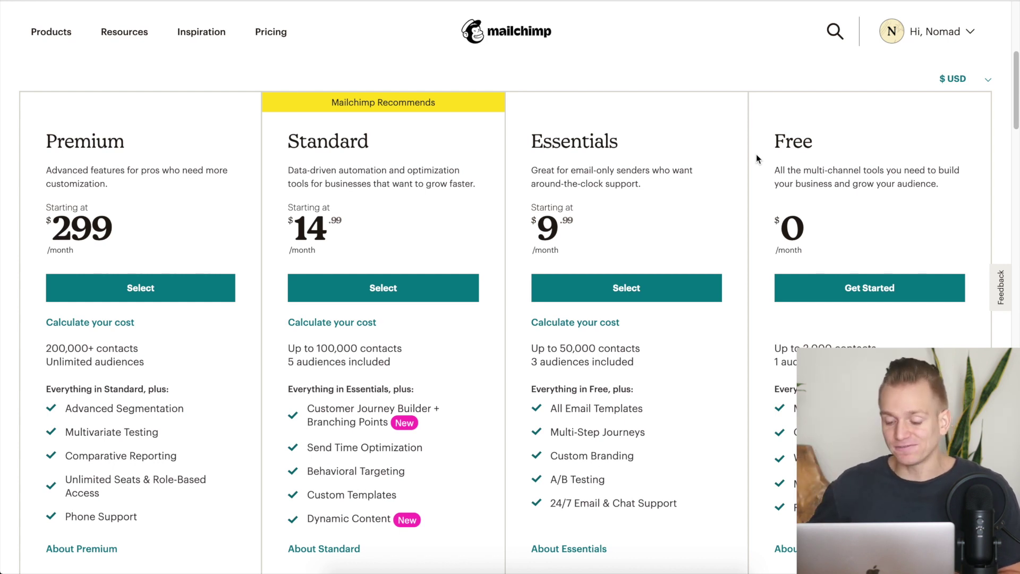
Scroll Moosend's pricing showing Pro at $55 monthly for 10,000 subscribers
scroll(756, 155, down, 10)
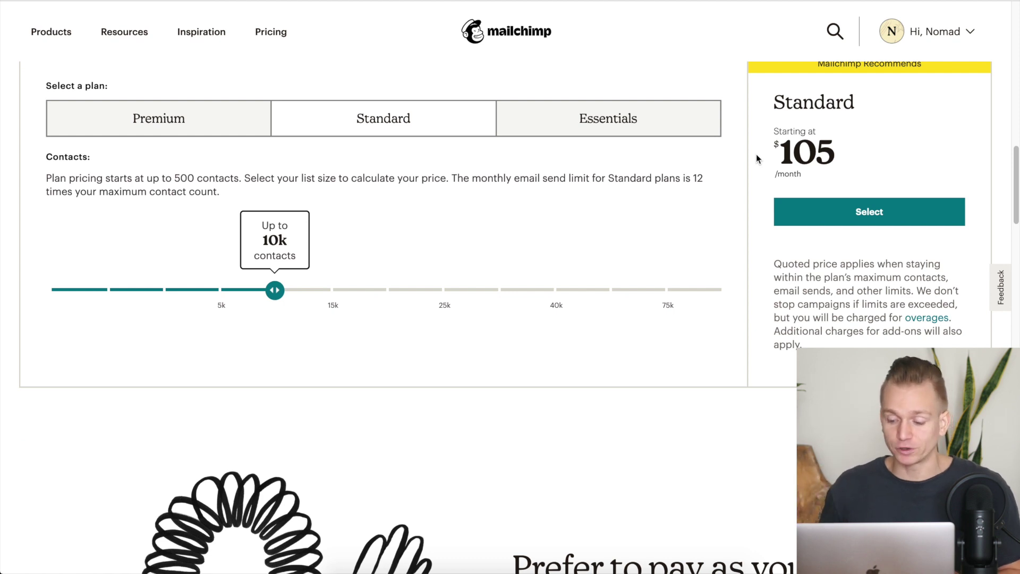
scroll(756, 154, up, 10)
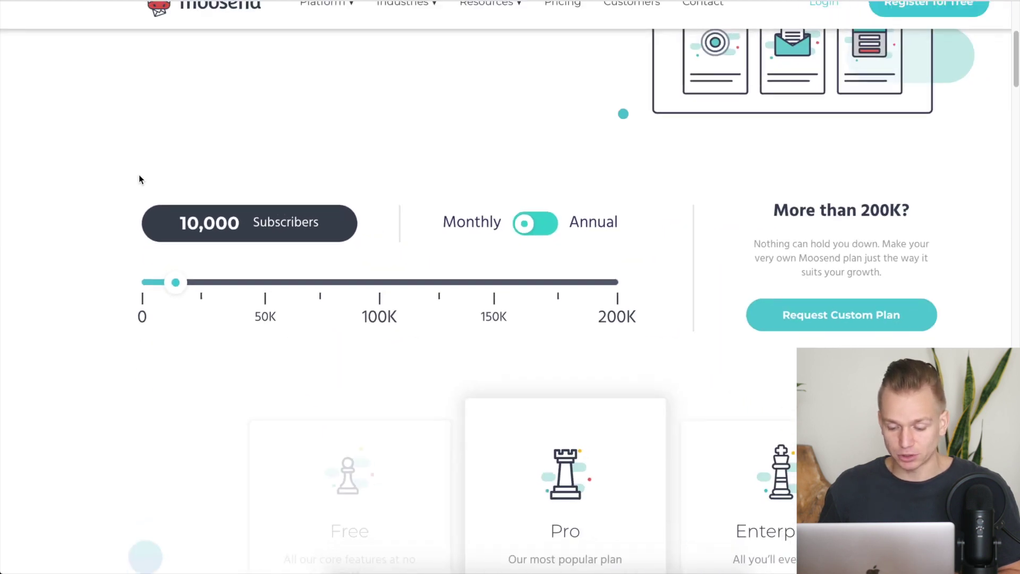
scroll(468, 393, down, 5)
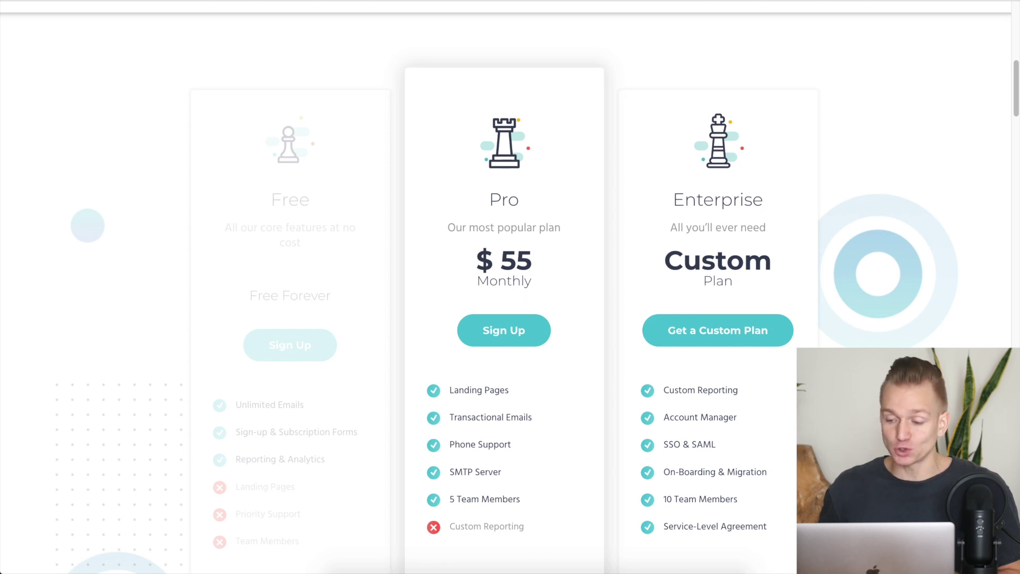
Glance at Mailchimp's pricing page, then return to Moosend's pricing
click(877, 0)
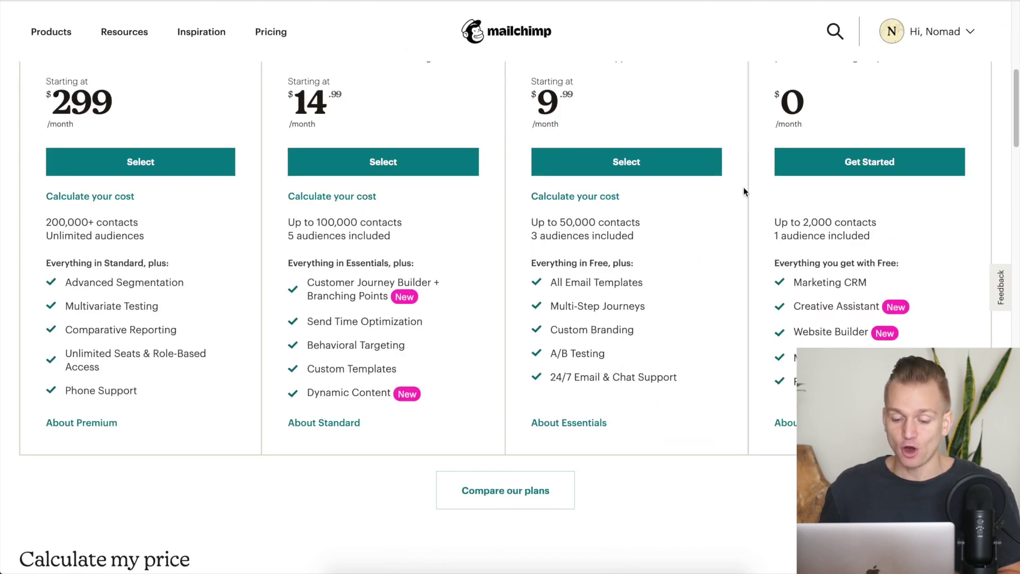
scroll(701, 233, down, 9)
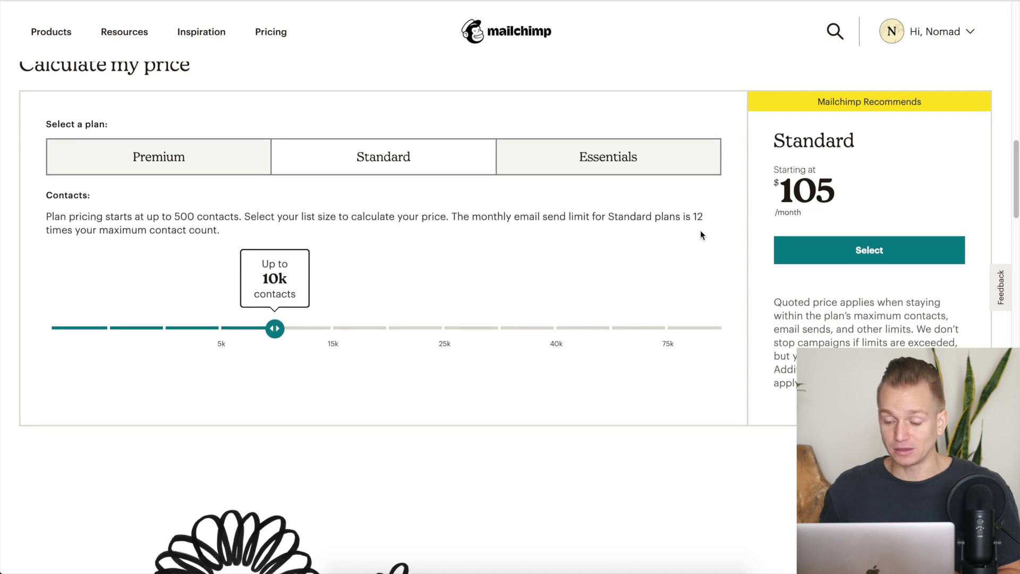
scroll(701, 233, up, 1)
key(ctrl+shift+Tab)
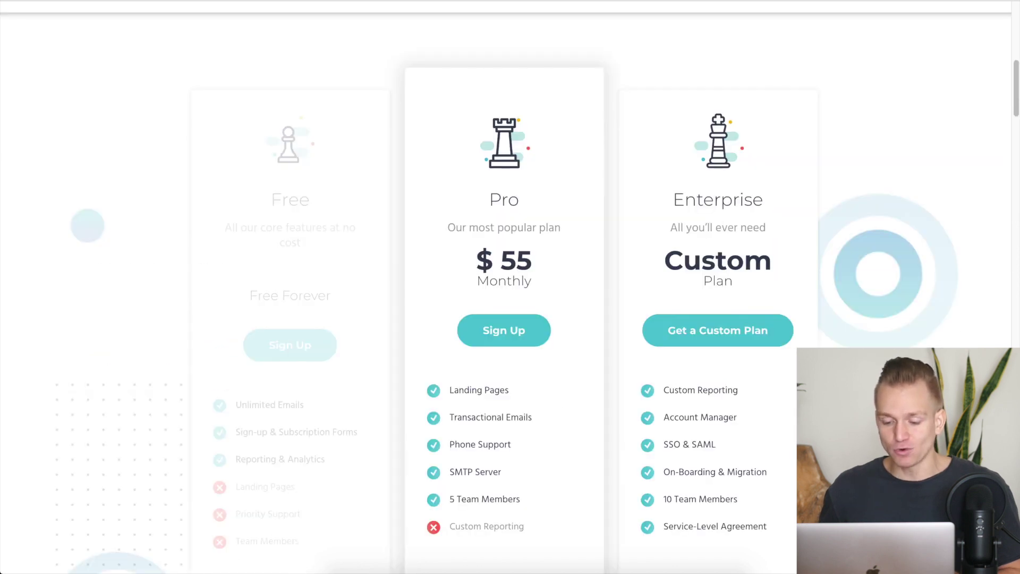
scroll(565, 192, up, 8)
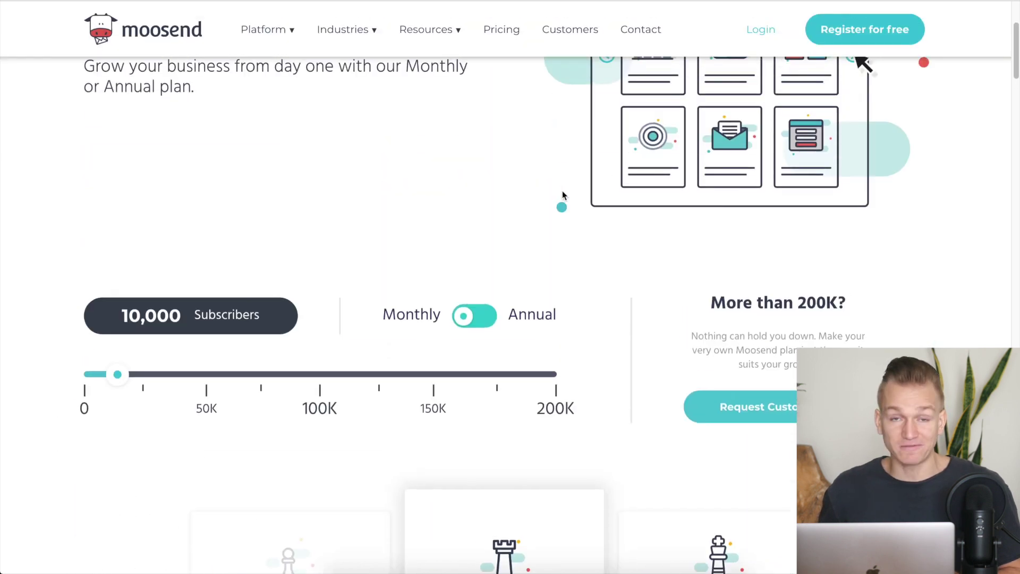
scroll(563, 196, down, 3)
scroll(563, 196, down, 1)
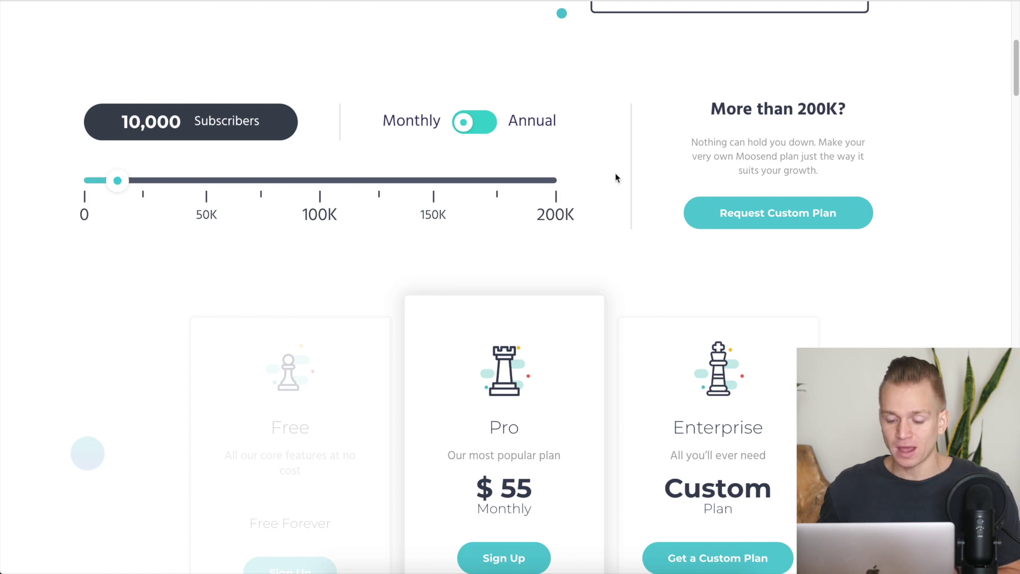
scroll(615, 177, down, 1)
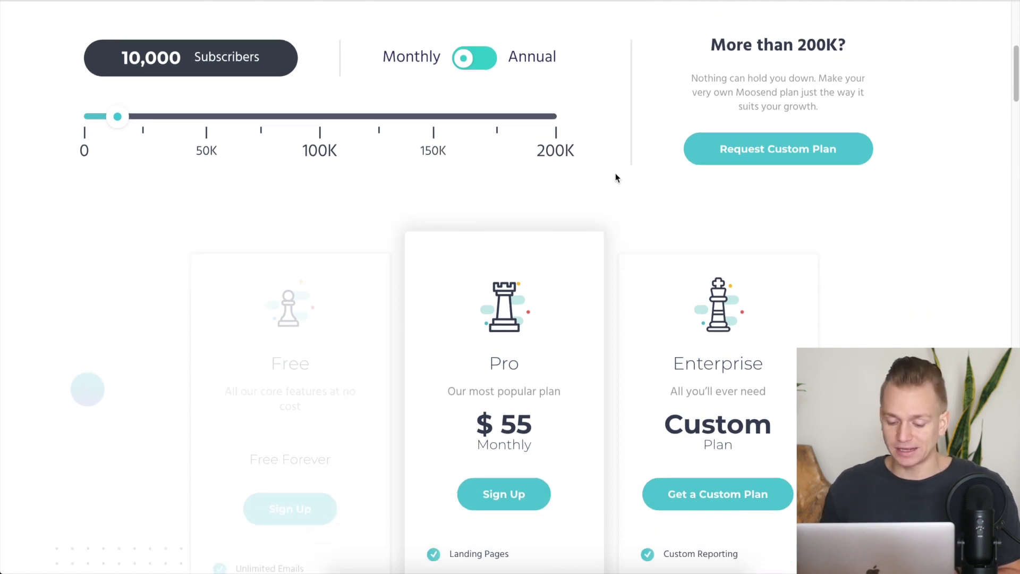
scroll(615, 177, down, 2)
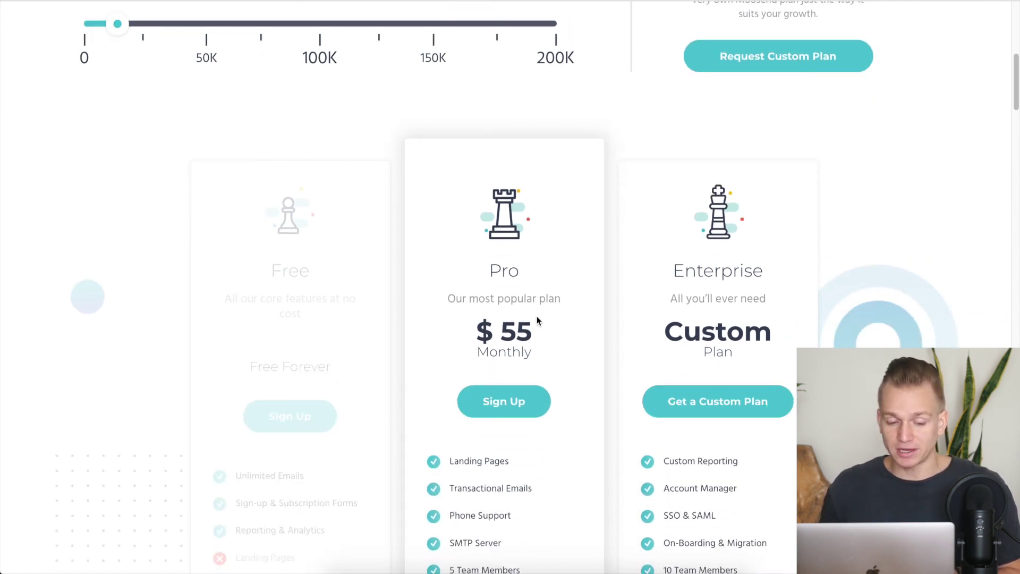
scroll(538, 320, up, 4)
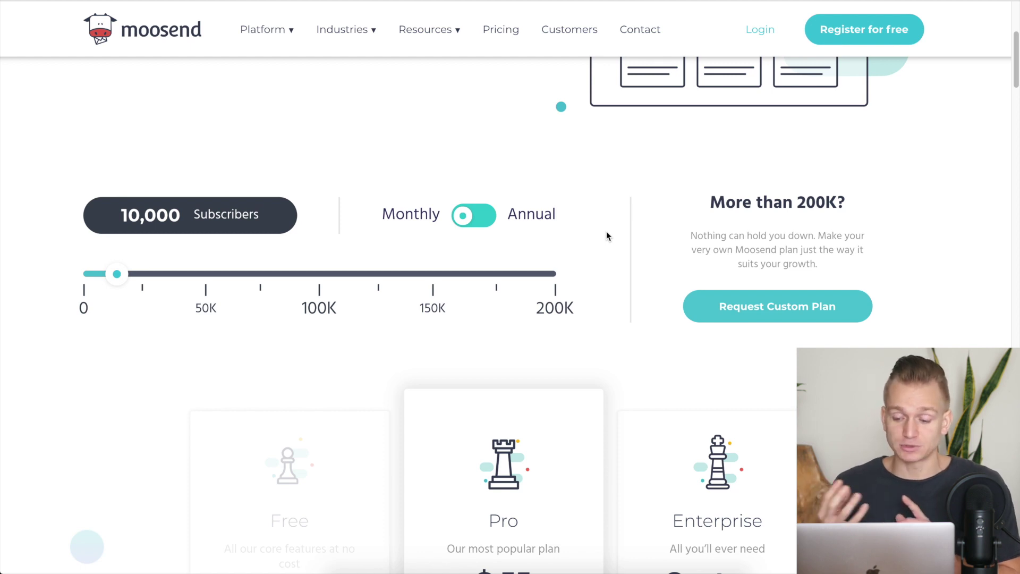
scroll(606, 234, down, 1)
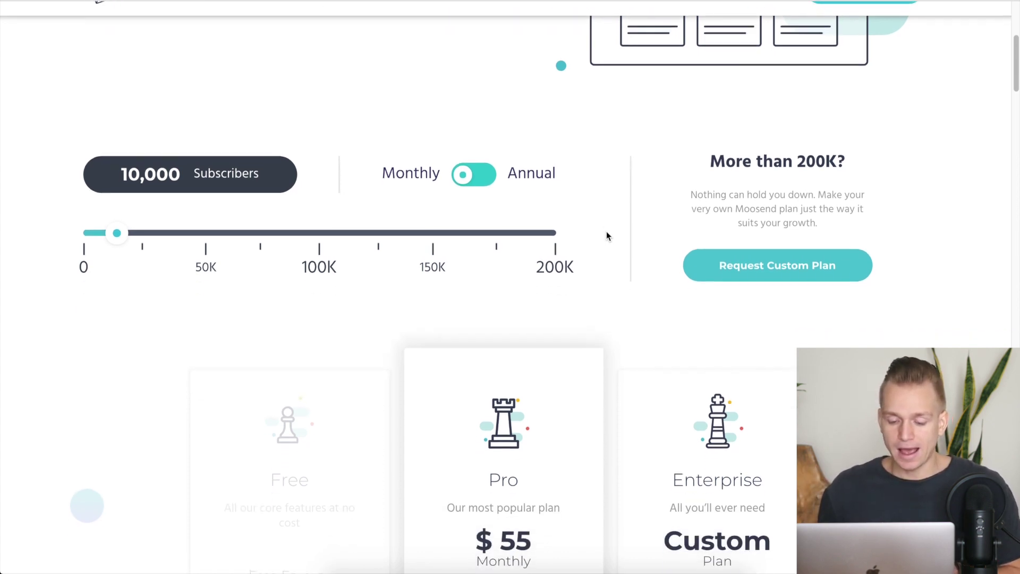
Switch Moosend to annual billing so Pro shows $44 monthly, then return to Mailchimp's calculator
click(476, 183)
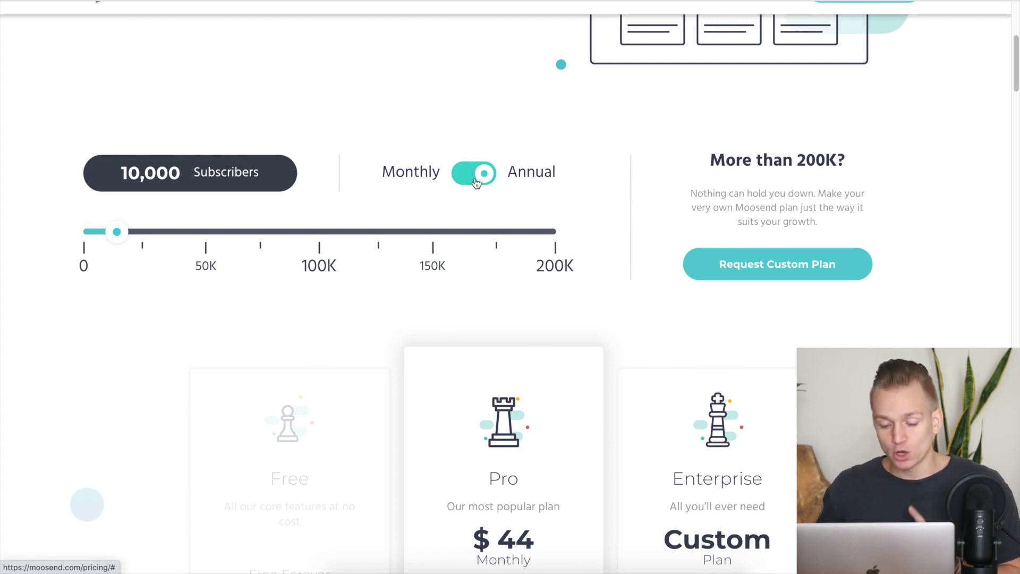
scroll(475, 183, down, 5)
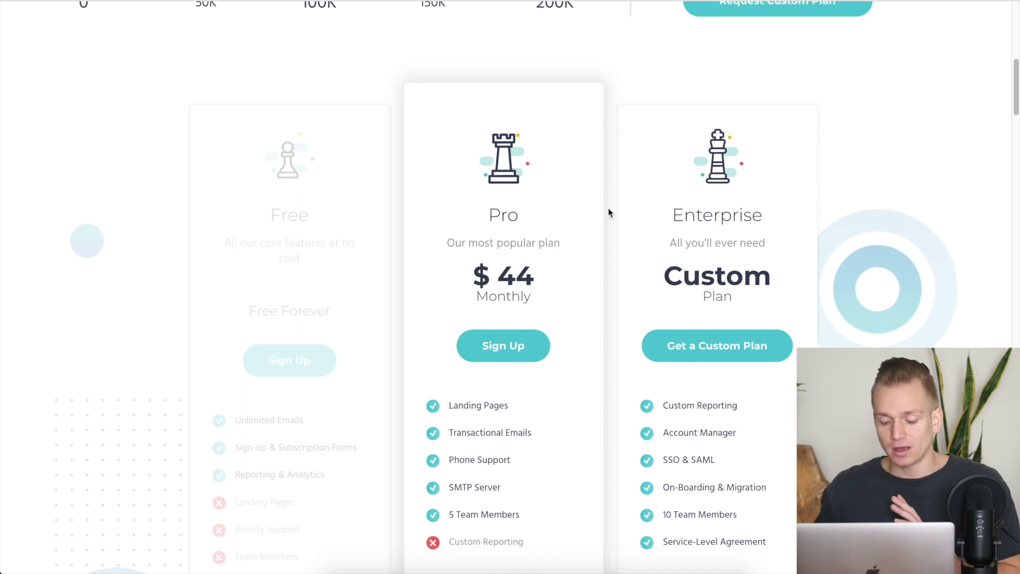
scroll(609, 213, up, 5)
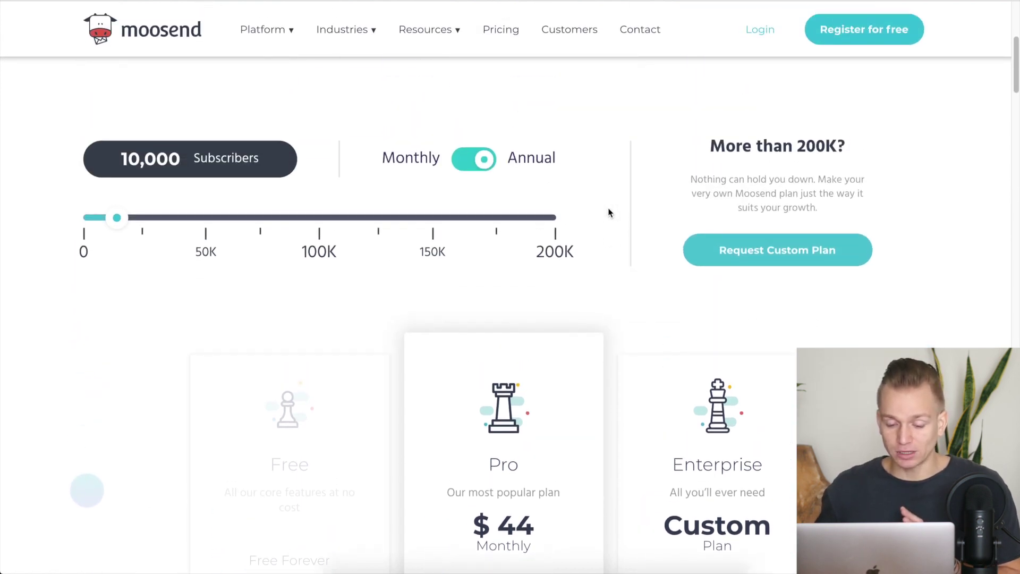
scroll(611, 207, up, 5)
key(super+minus)
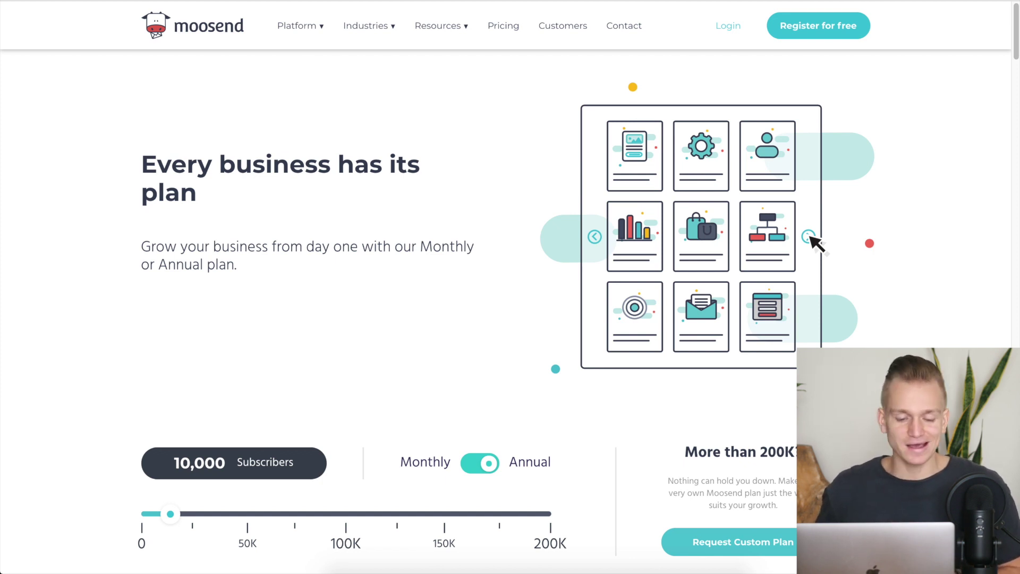
key(ctrl+Tab)
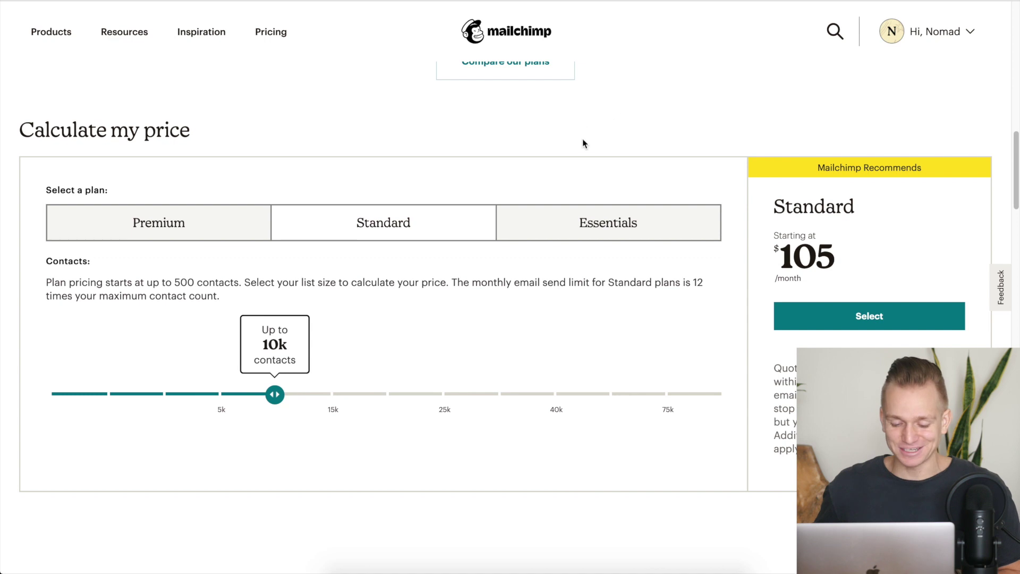
Recheck Mailchimp's $105 Standard quote, then view Moosend's Pro plan at $44 monthly
scroll(623, 365, up, 3)
scroll(622, 368, down, 3)
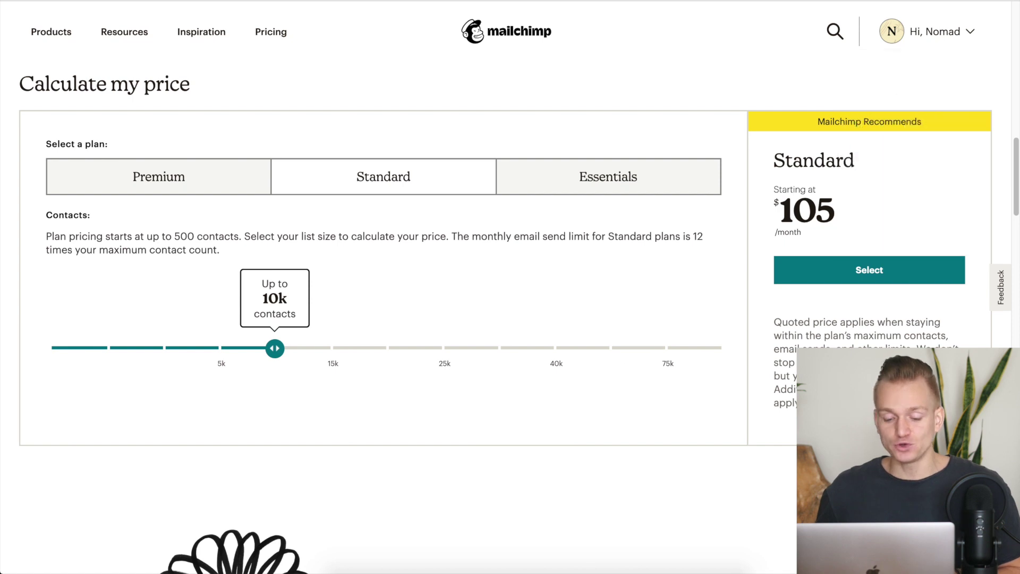
key(ctrl+shift+Tab)
scroll(524, 205, down, 6)
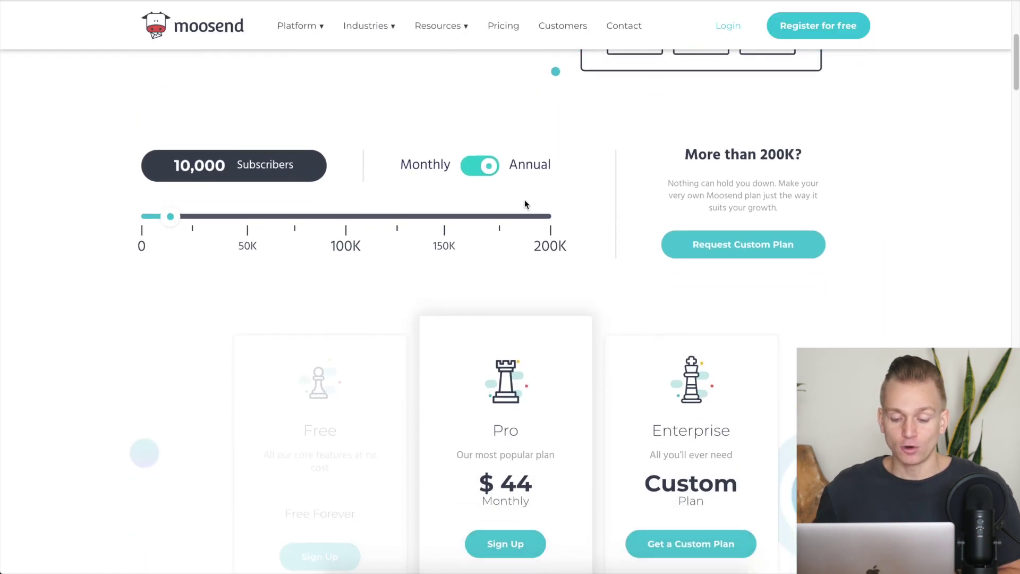
scroll(531, 258, down, 4)
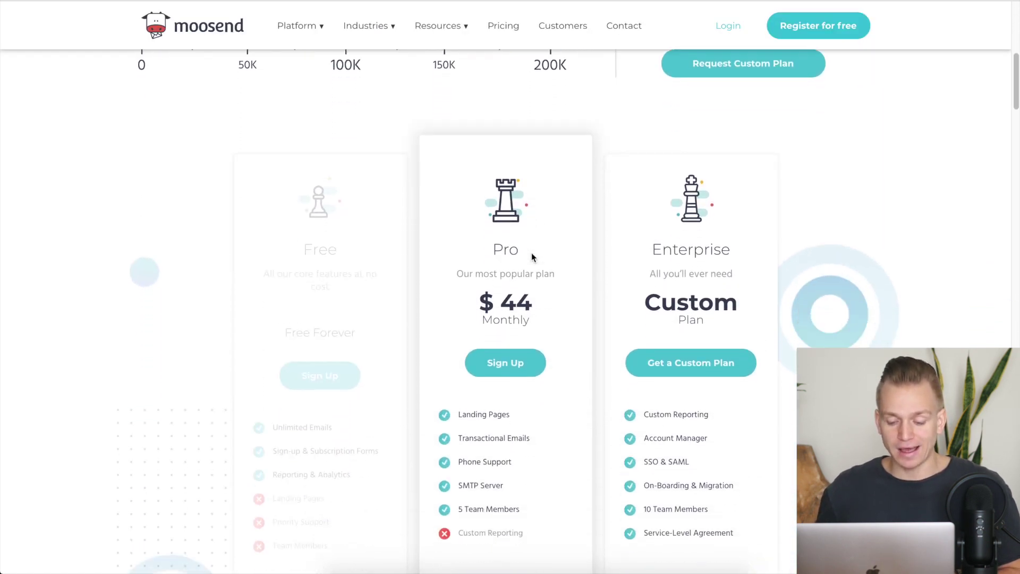